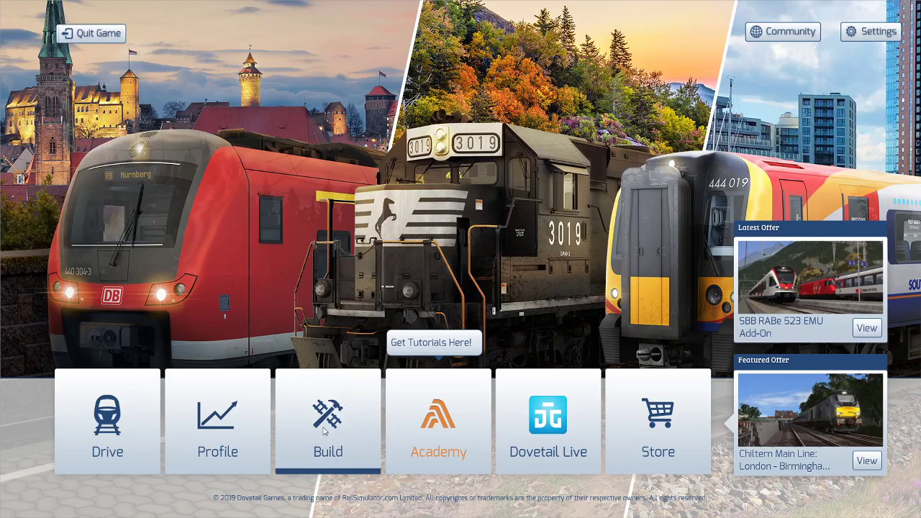
# Step: Create a standard scenario named Pines Express on South Western Main Line - Southampton to Bournemouth, located at 013. Bournemouth
pyautogui.click(331, 431)
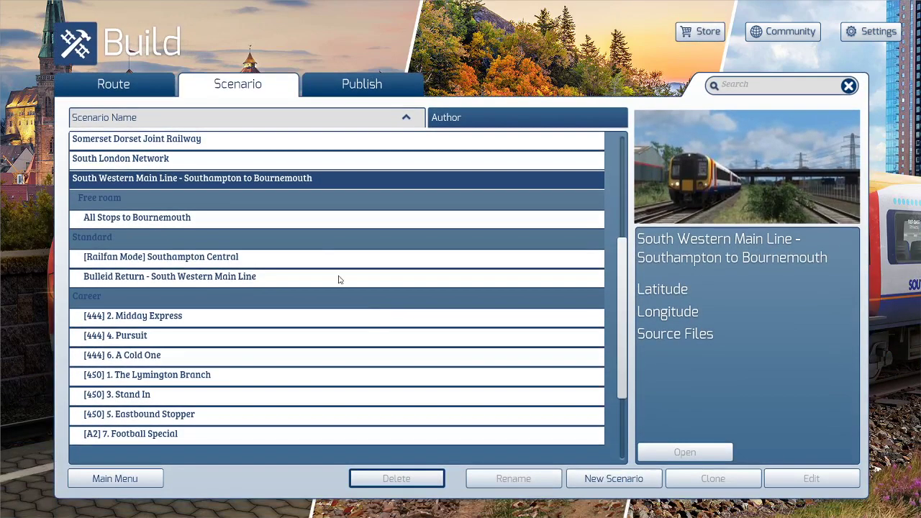
pyautogui.scroll(-3, 340, 288)
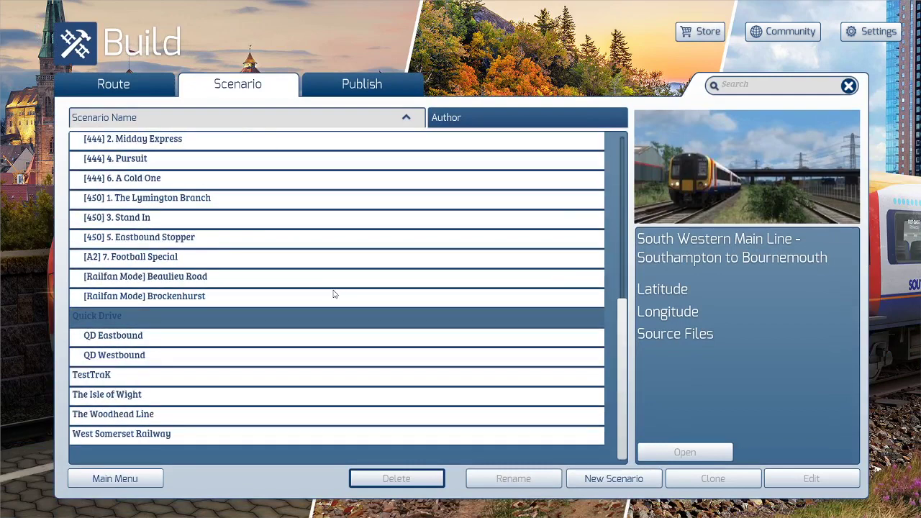
pyautogui.scroll(5, 334, 294)
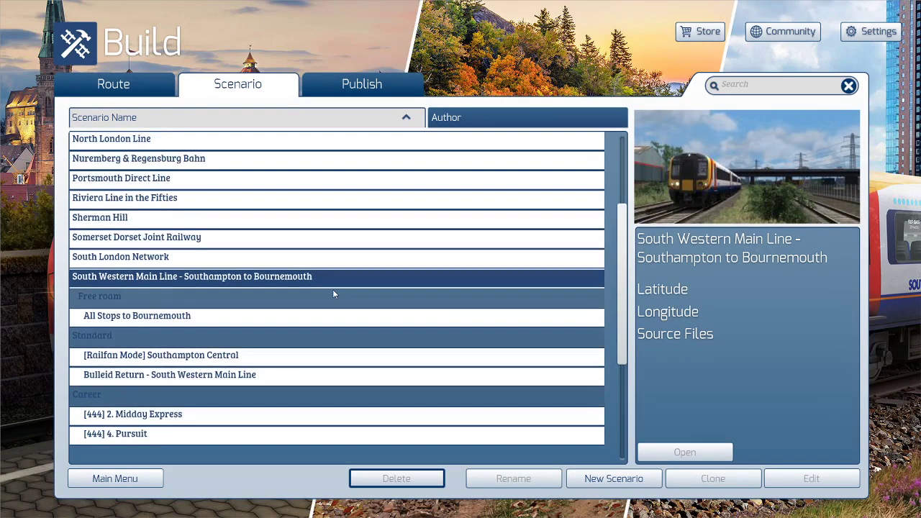
pyautogui.scroll(-1, 333, 294)
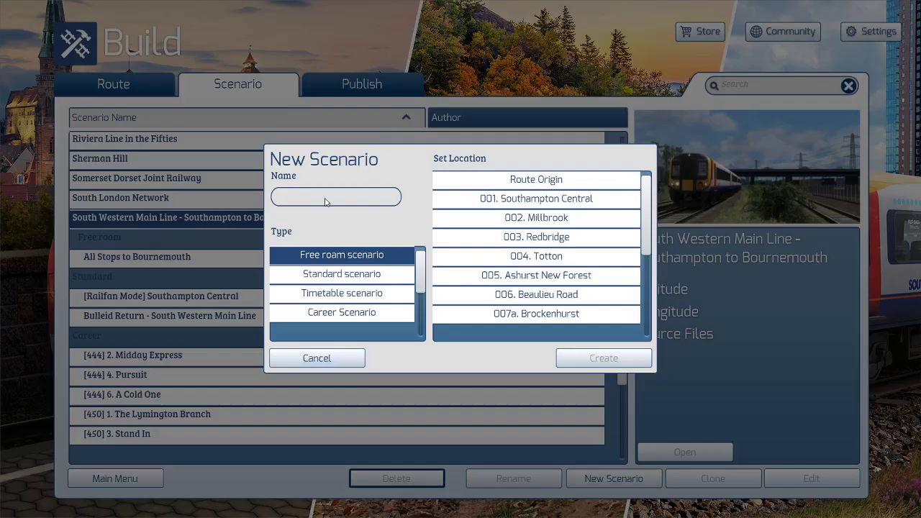
pyautogui.write('ines Express')
pyautogui.click(335, 276)
pyautogui.scroll(-3, 522, 210)
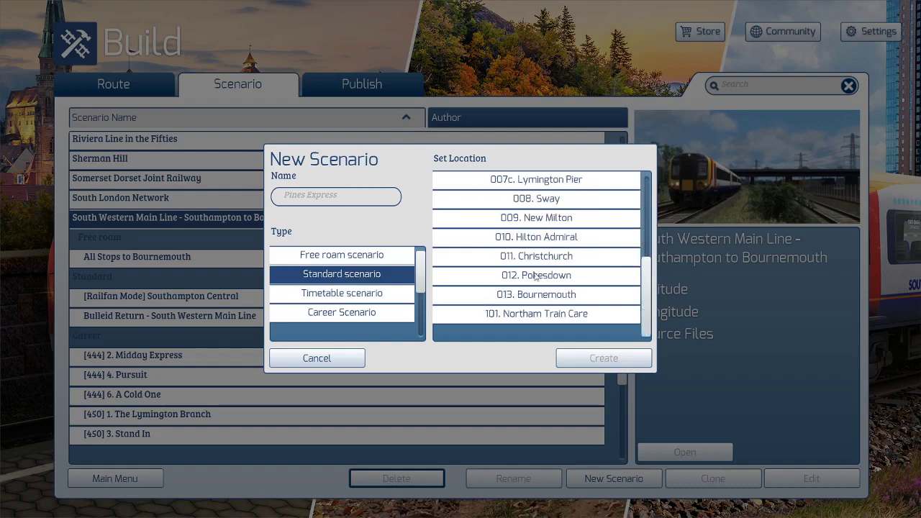
pyautogui.click(534, 297)
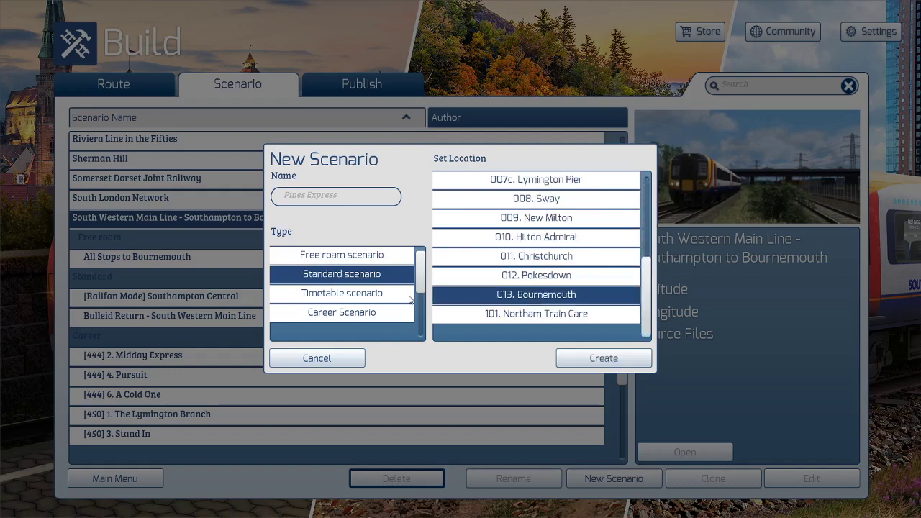
pyautogui.click(597, 359)
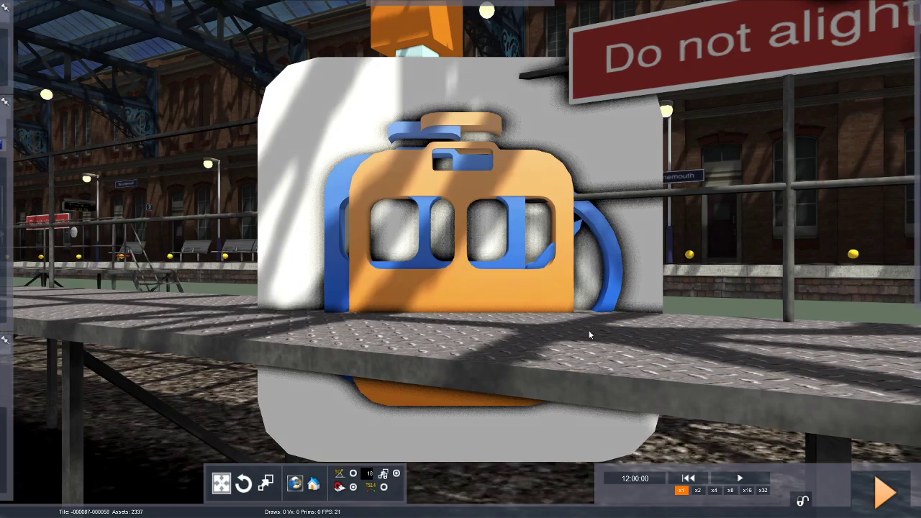
# Step: Examine the tracks, platforms and surroundings of Bournemouth station from above
pyautogui.moveTo(461, 259); pyautogui.dragTo(734, 248, button='right')
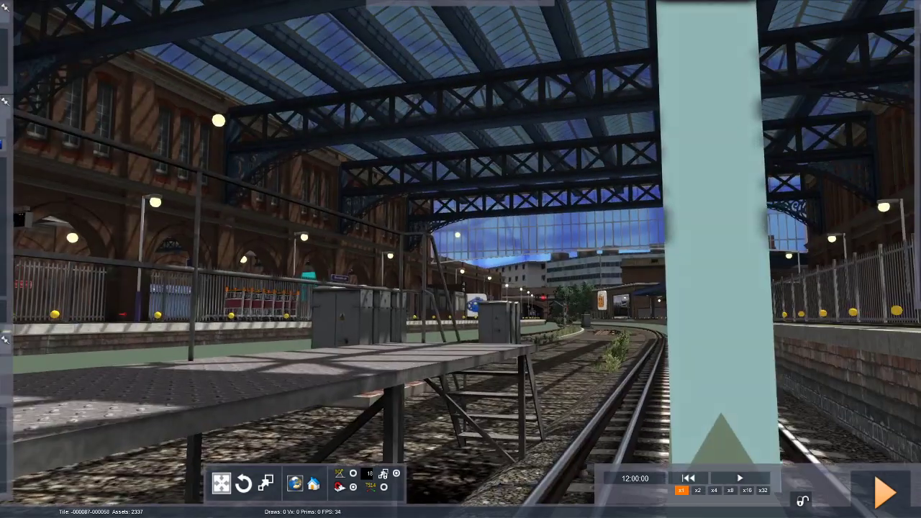
pyautogui.press('Up')
pyautogui.moveTo(460, 259); pyautogui.dragTo(532, 302, button='right')
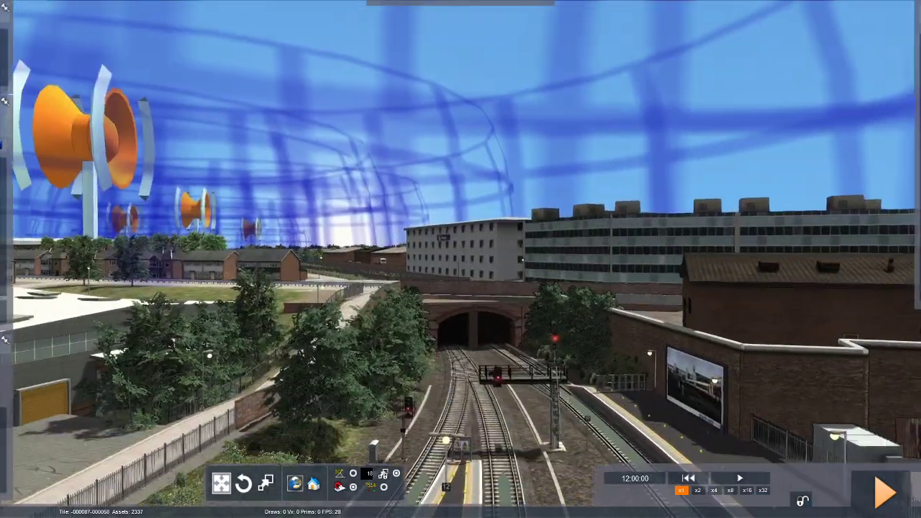
pyautogui.press('Right')
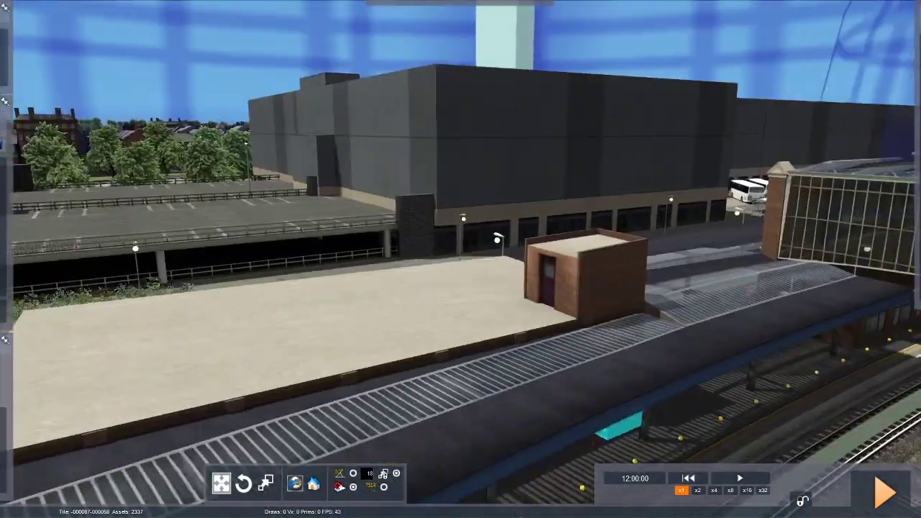
pyautogui.press('Right')
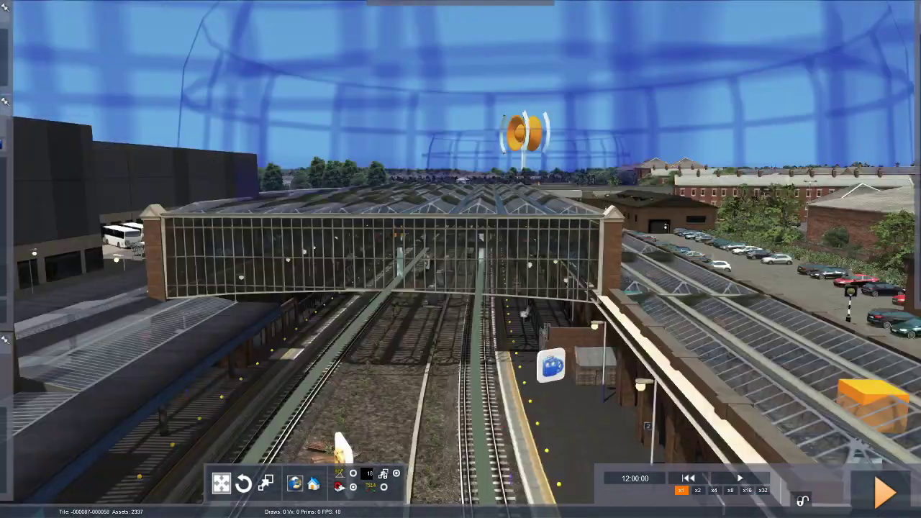
pyautogui.press('Right')
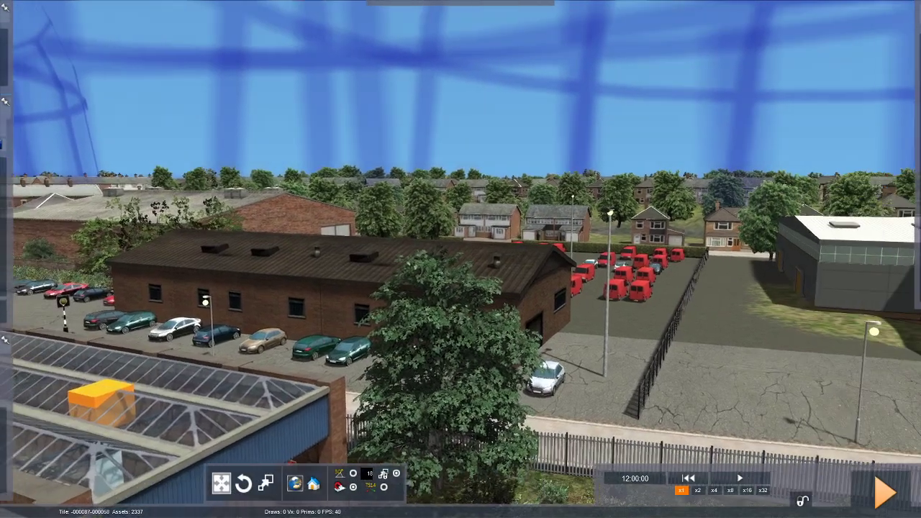
pyautogui.press('Left')
pyautogui.press('Right')
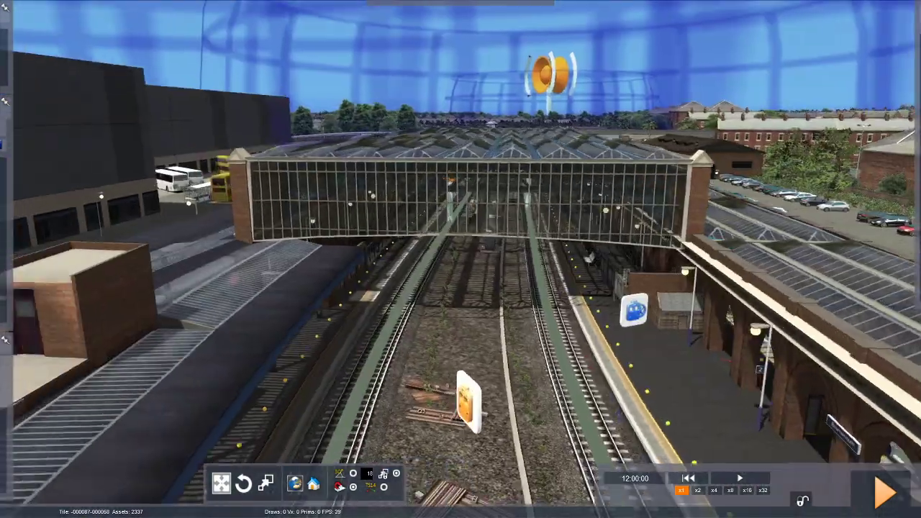
pyautogui.press('Left')
pyautogui.press('Left')
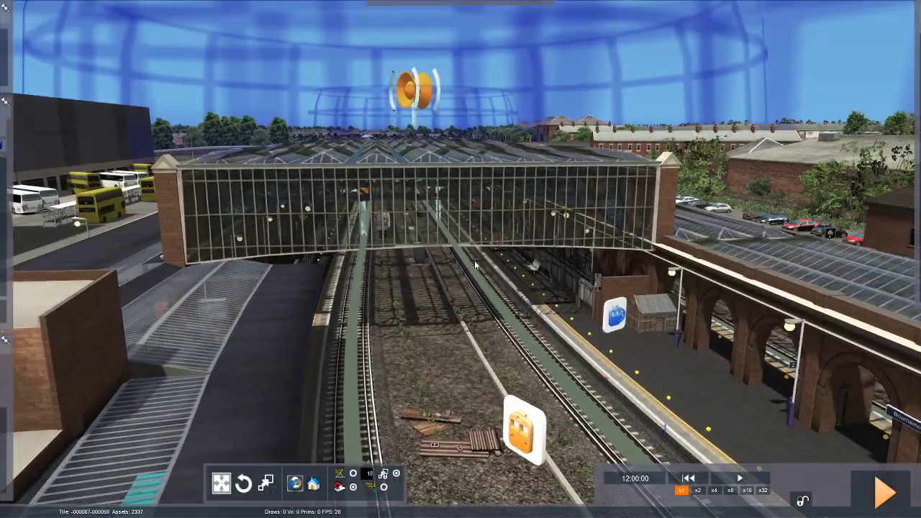
# Step: Set the scenario description to "Pines Express from Bournemouth to Christchurch" and the briefing to "Drive the Pines Express!"
pyautogui.moveTo(917, 172)
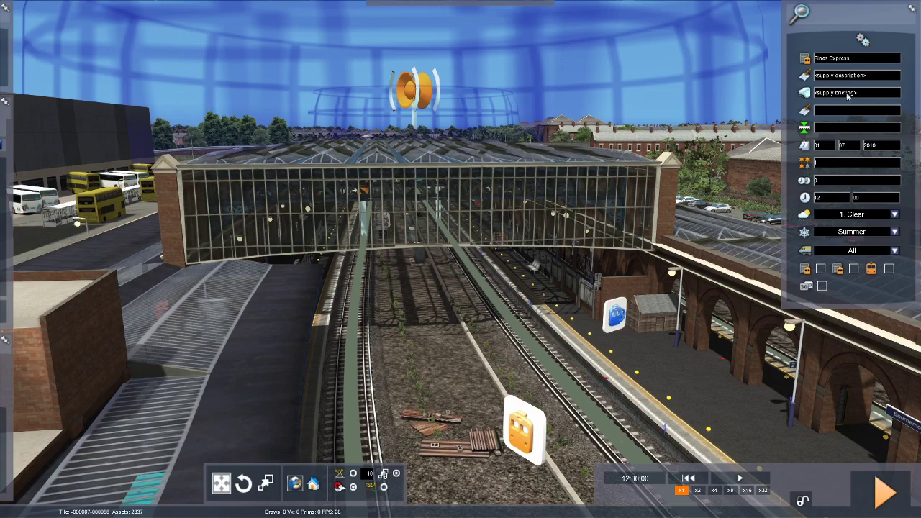
pyautogui.click(876, 78)
pyautogui.write('P')
pyautogui.write('ines Express')
pyautogui.write(' from Bournemouth to')
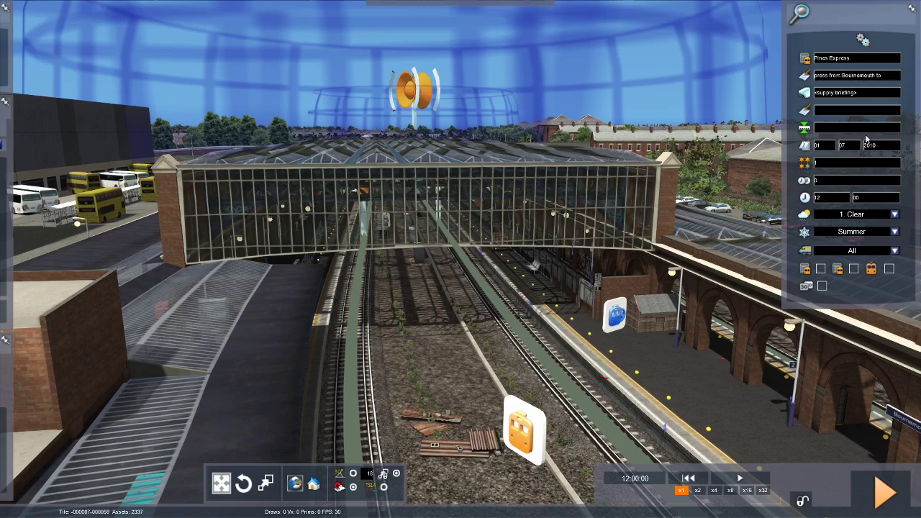
pyautogui.write(' Christchurch')
pyautogui.press('Tab')
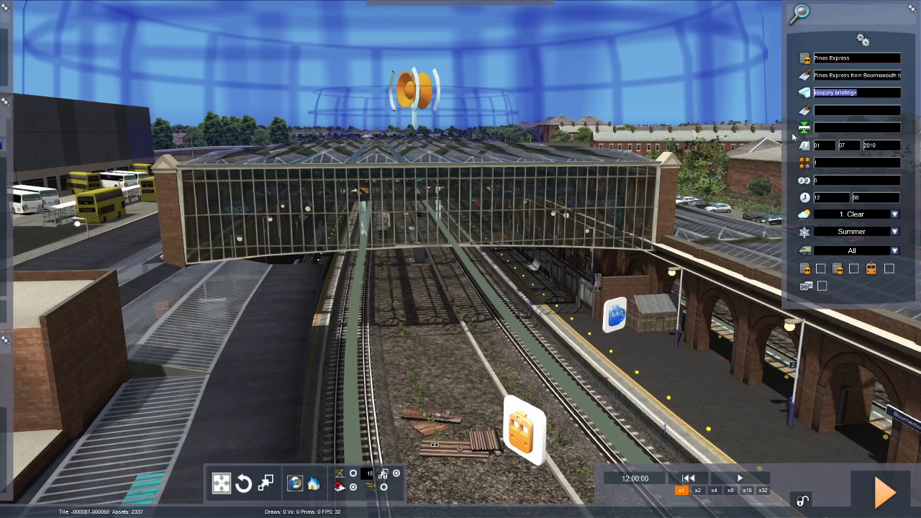
pyautogui.write('Drive the Pines Express!')
# Step: Fill in the scenario author's name and set the start location to Bournemouth
pyautogui.click(829, 112)
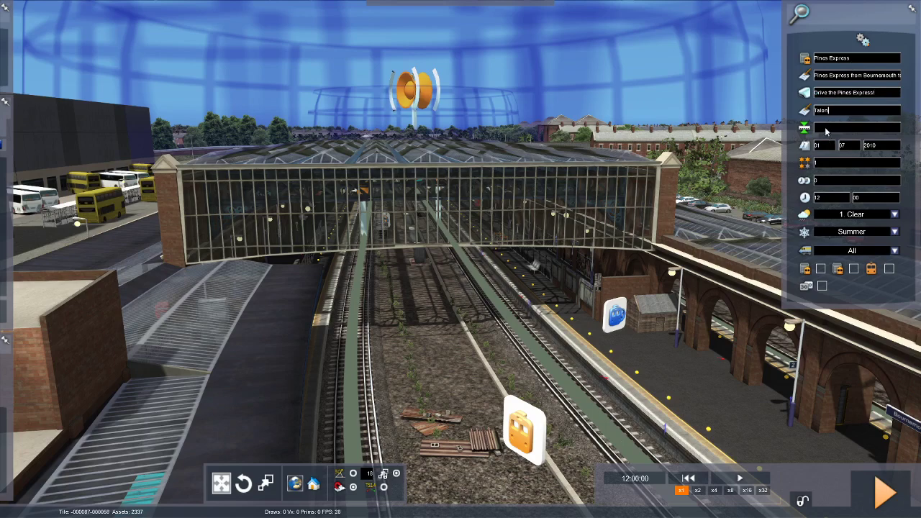
pyautogui.click(826, 130)
pyautogui.write('Bournemouth')
# Step: Set the scenario's duration to 10 and its start time to 07:58
pyautogui.click(825, 180)
pyautogui.write('10')
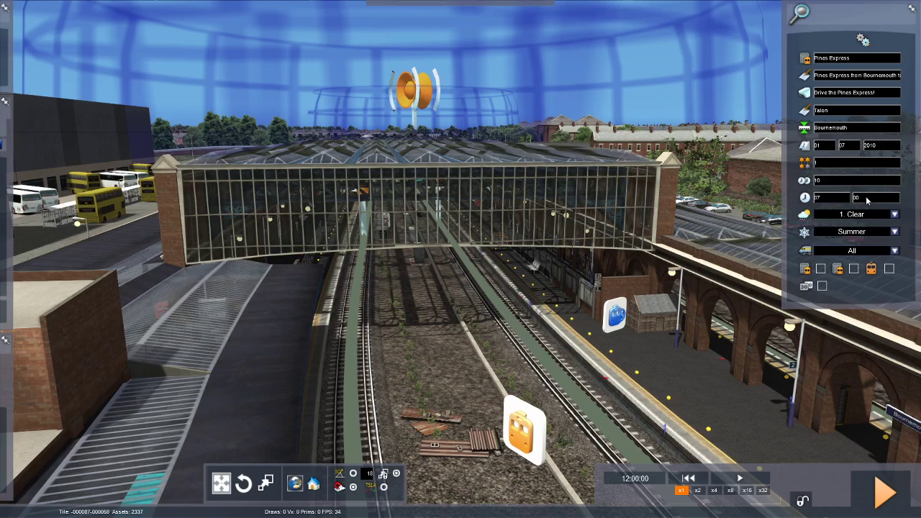
pyautogui.click(853, 198)
# Step: Set the scenario's weather to 3D 4. Raining and its season to Spring
pyautogui.click(895, 214)
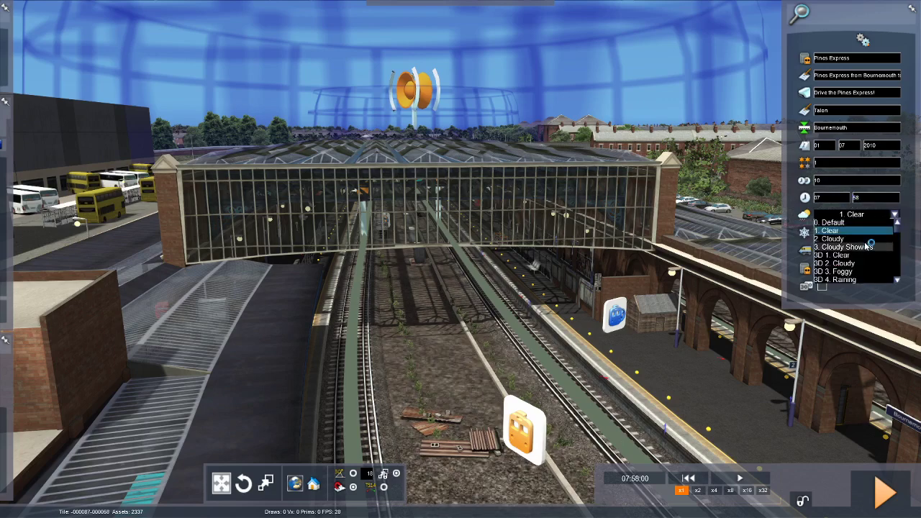
pyautogui.click(845, 280)
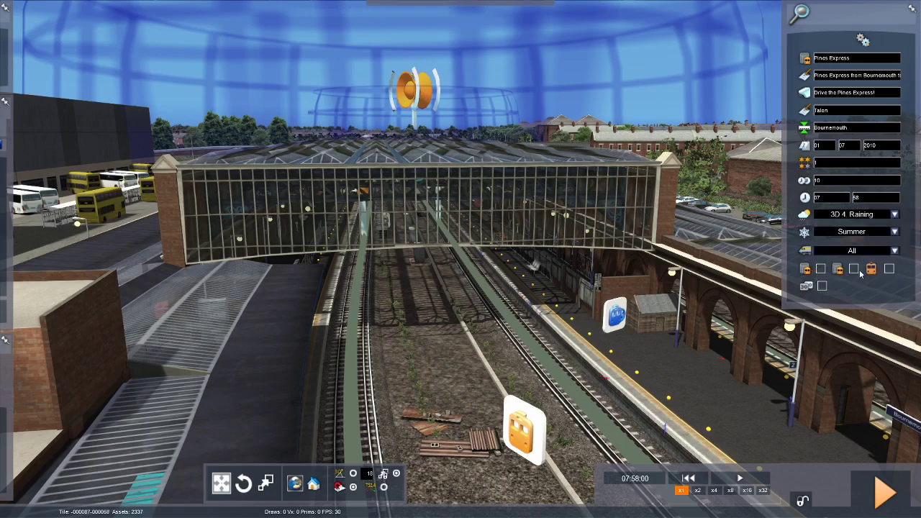
pyautogui.click(894, 232)
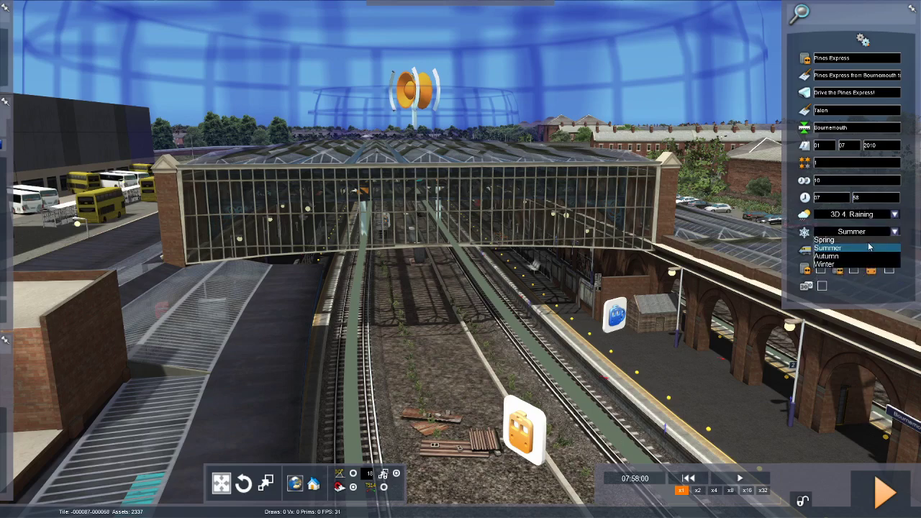
pyautogui.click(868, 241)
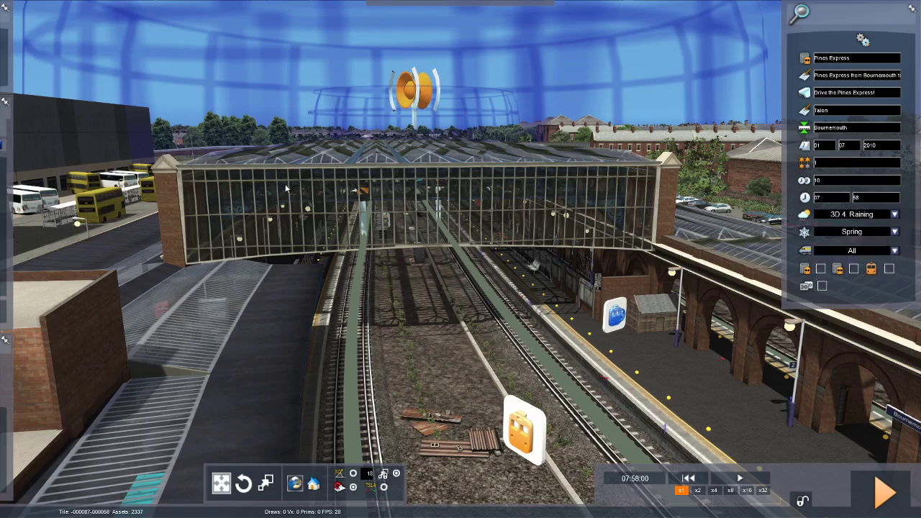
# Step: Look through the available train consists and the DTG asset packs in the object set filter
pyautogui.moveTo(18, 203)
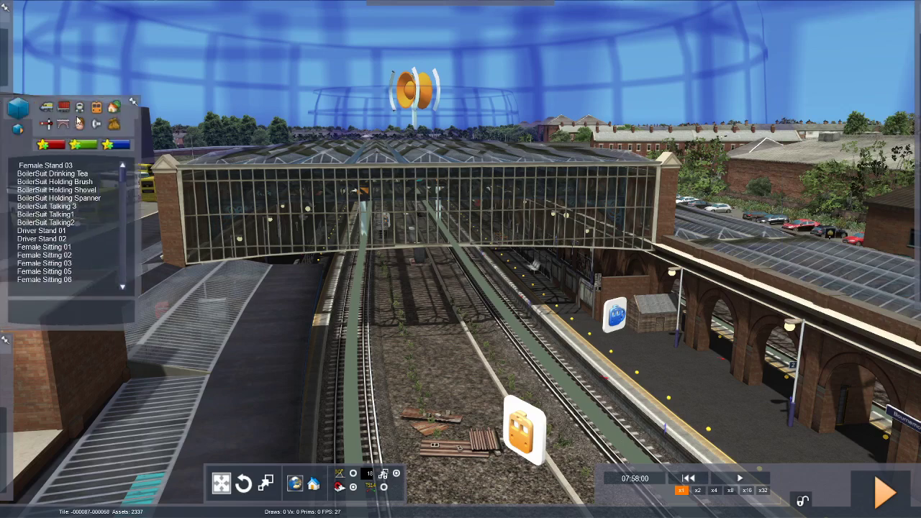
pyautogui.click(80, 106)
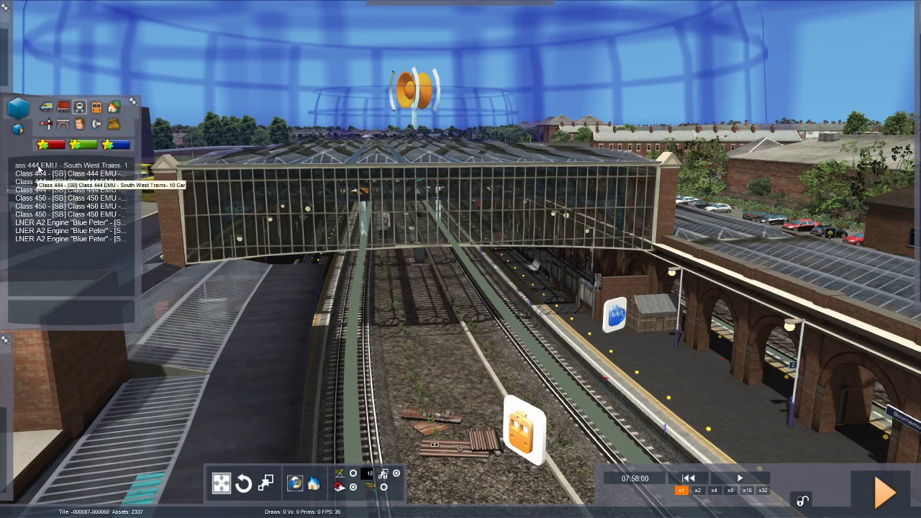
pyautogui.click(19, 132)
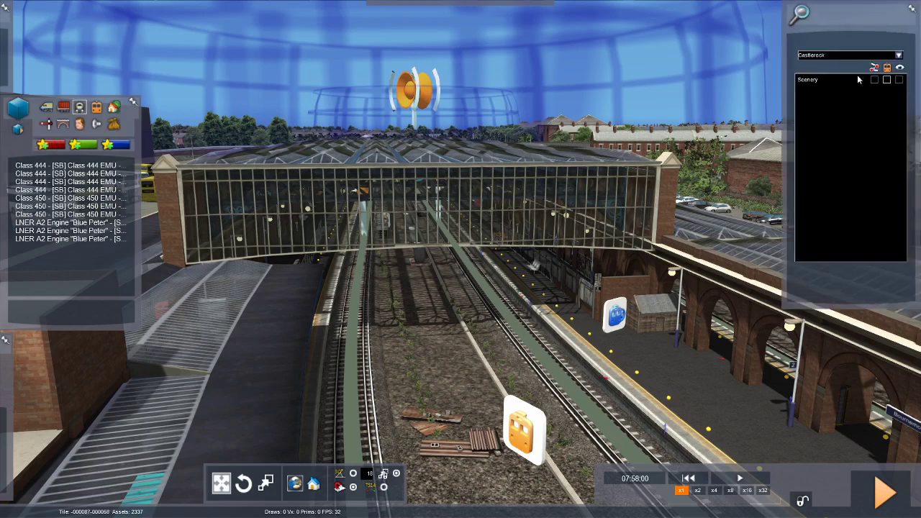
pyautogui.click(899, 55)
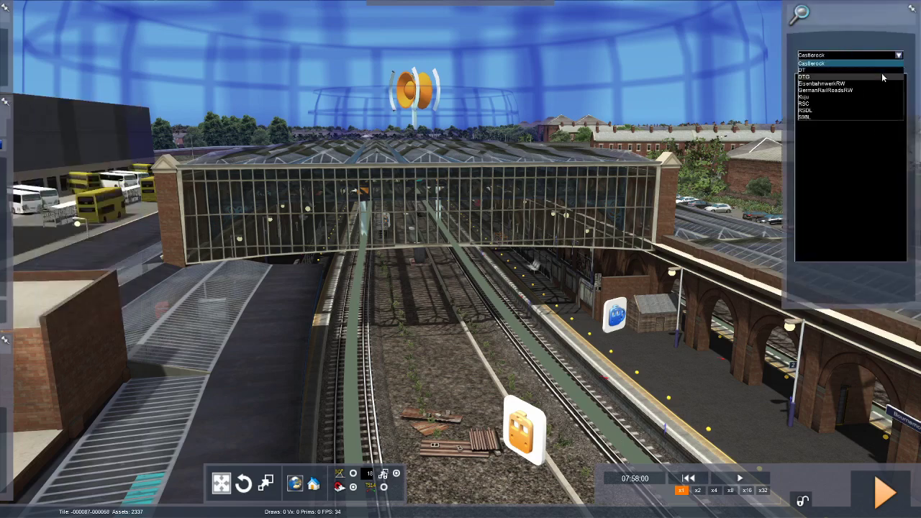
pyautogui.click(873, 76)
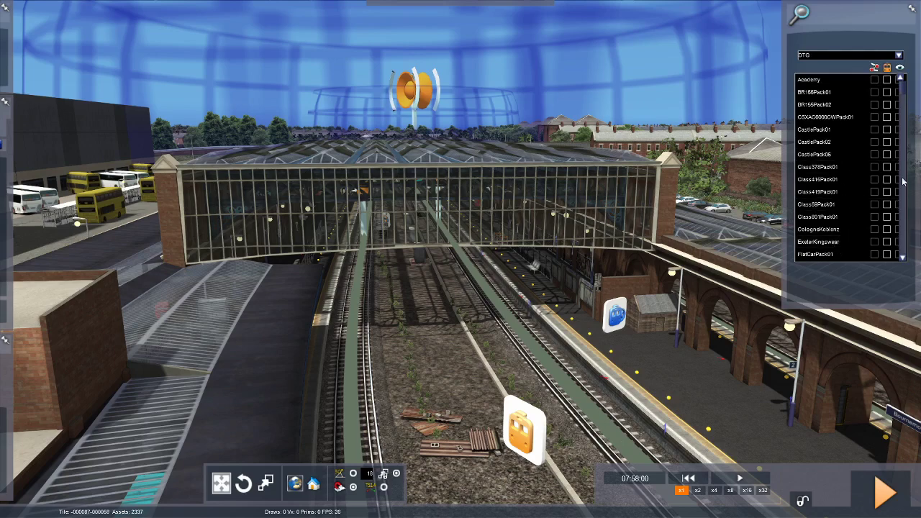
pyautogui.moveTo(905, 95); pyautogui.dragTo(899, 257)
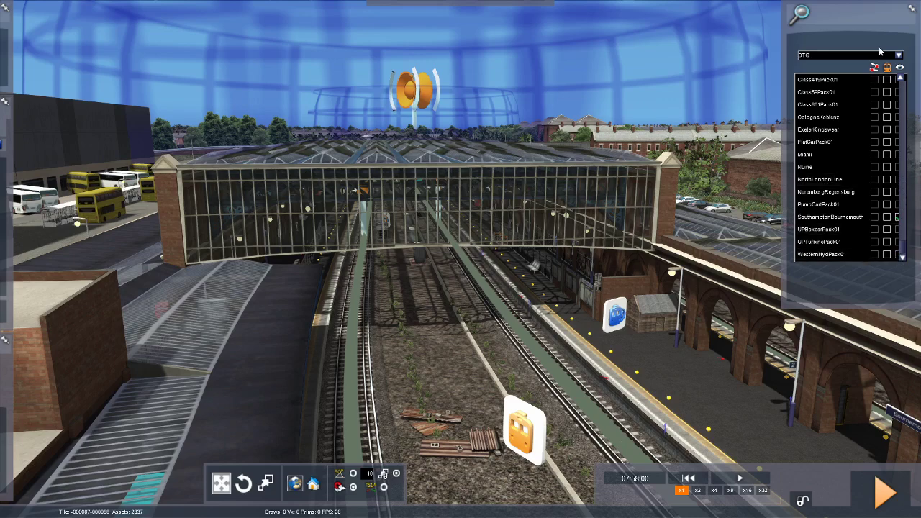
# Step: Look through the asset packs of other developers in the object set filter, including RSC and RSDL
pyautogui.click(899, 58)
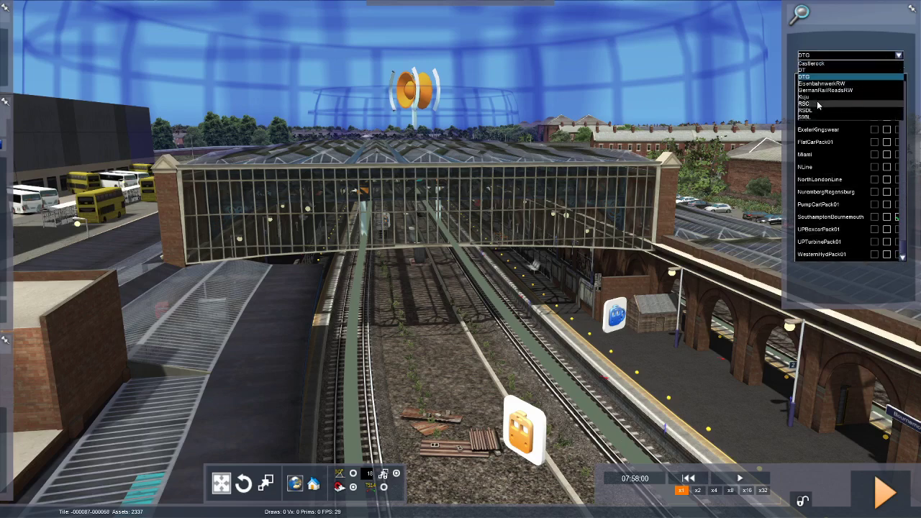
pyautogui.click(817, 101)
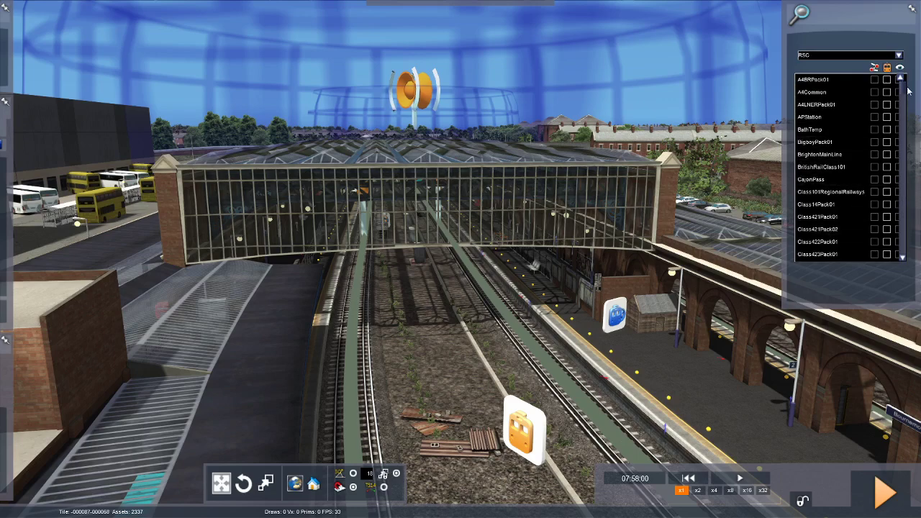
pyautogui.moveTo(902, 90)
pyautogui.mouseDown()
pyautogui.moveTo(898, 257)
pyautogui.moveTo(908, 92)
pyautogui.mouseUp()
pyautogui.click(898, 55)
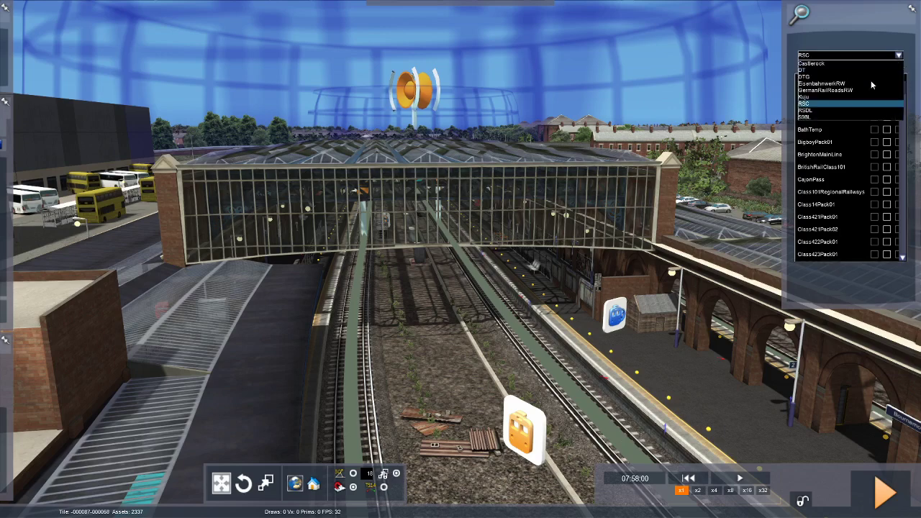
pyautogui.click(806, 110)
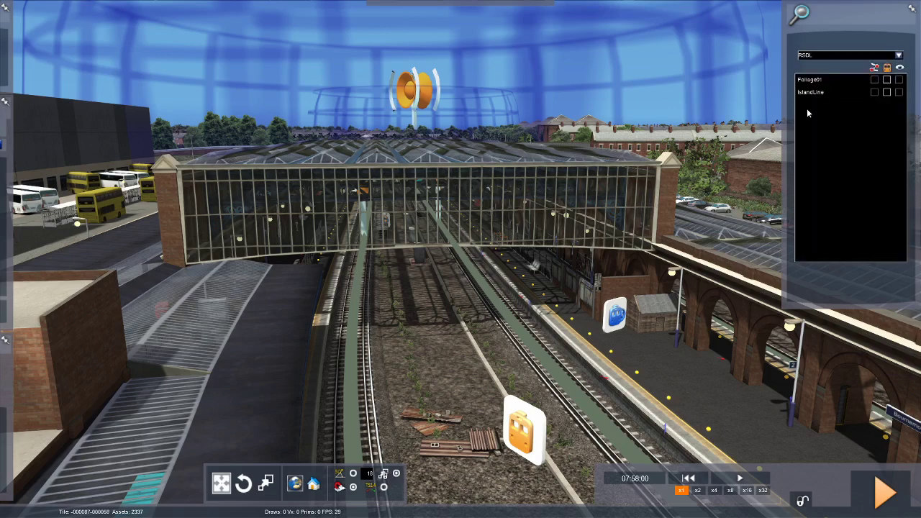
pyautogui.click(899, 55)
pyautogui.click(855, 115)
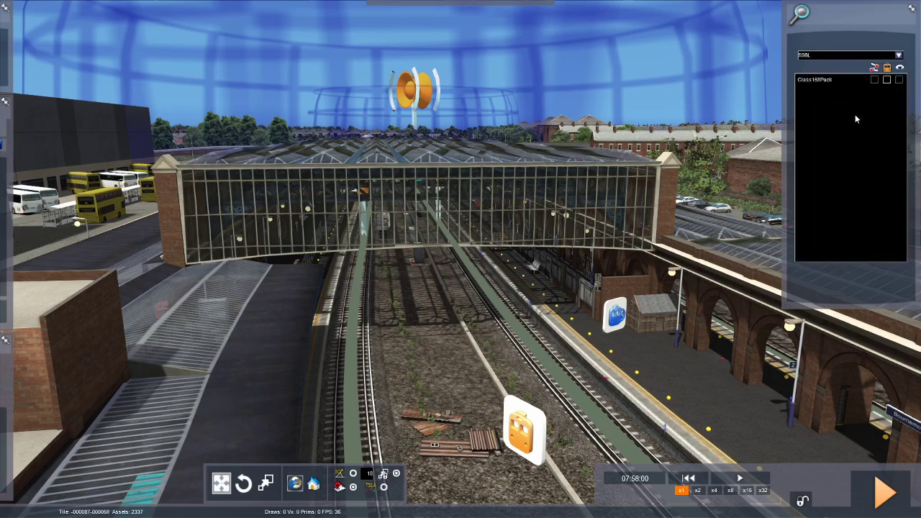
# Step: Enable the DT developer's rebuilt Bulleid light Pacific pack for the scenario in the object set filter
pyautogui.click(899, 55)
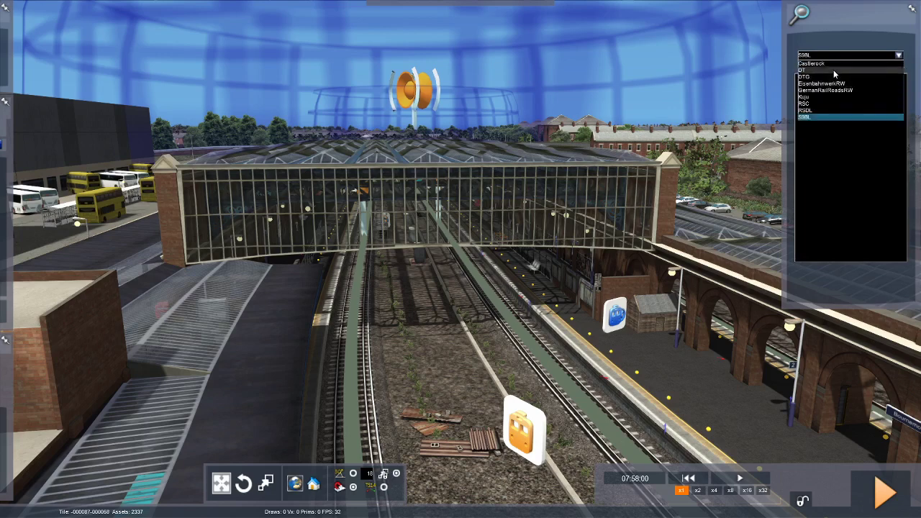
pyautogui.click(833, 70)
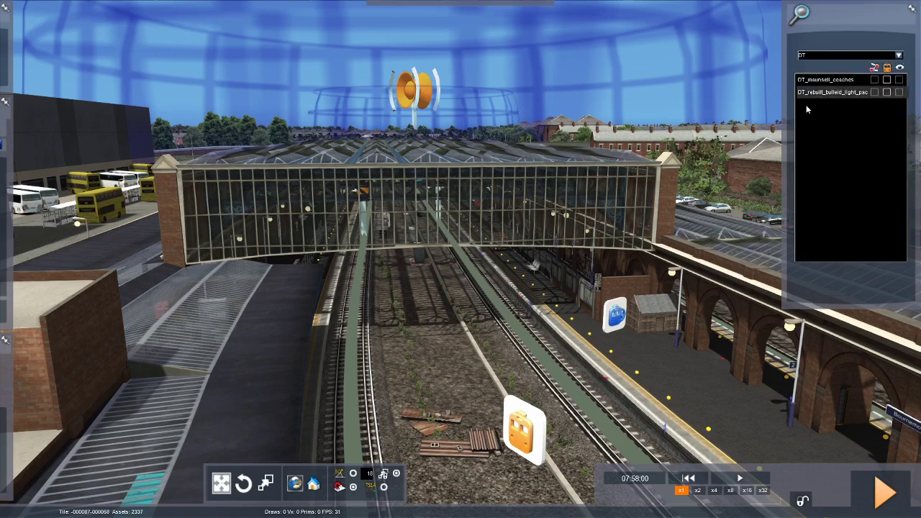
pyautogui.click(888, 92)
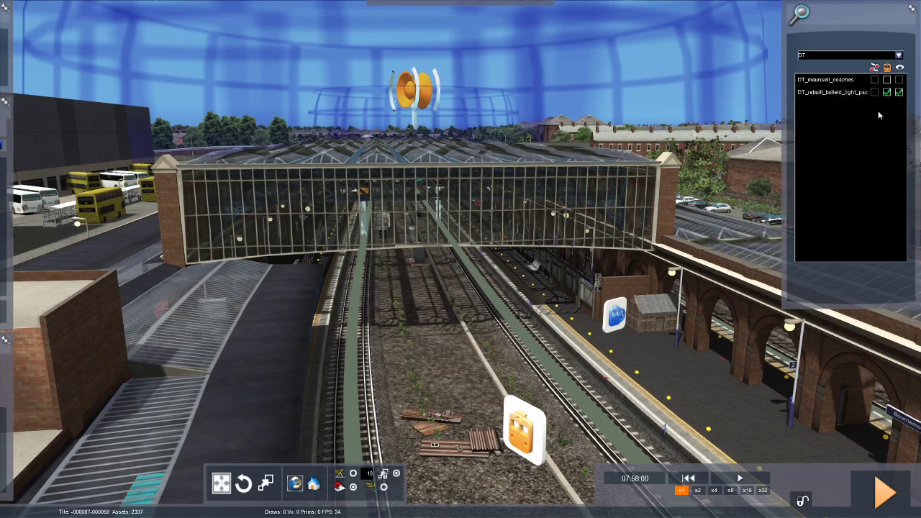
pyautogui.moveTo(10, 180)
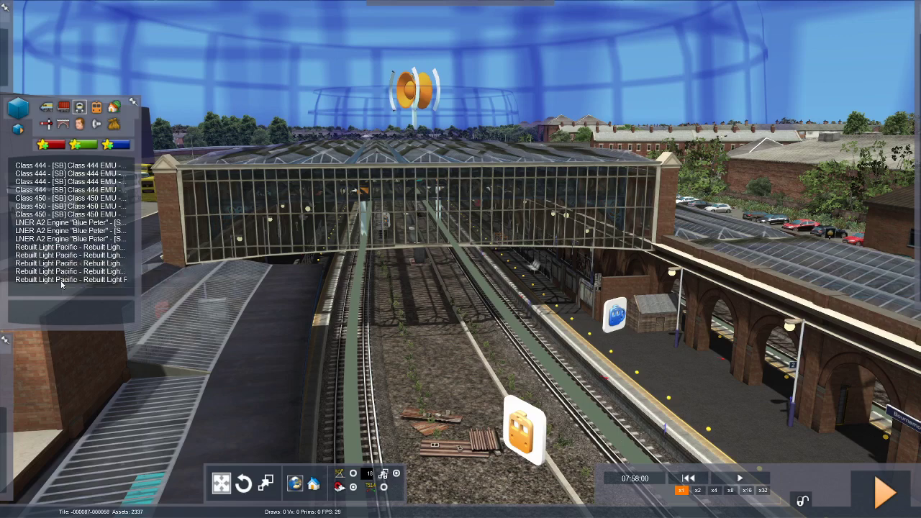
pyautogui.click(64, 280)
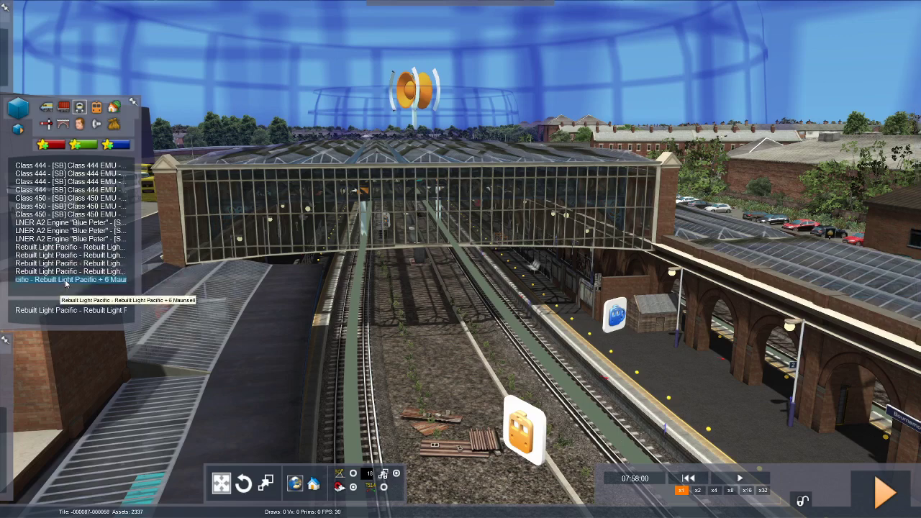
pyautogui.press('Right')
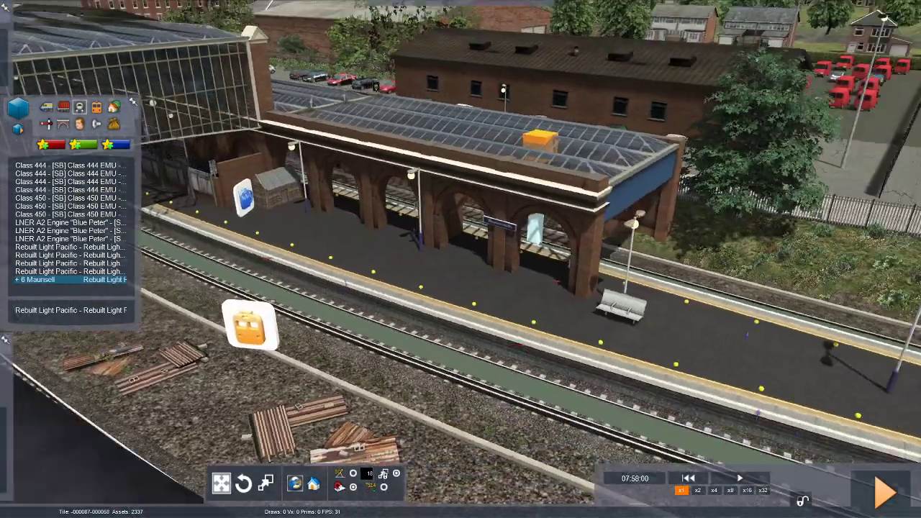
pyautogui.press('Right')
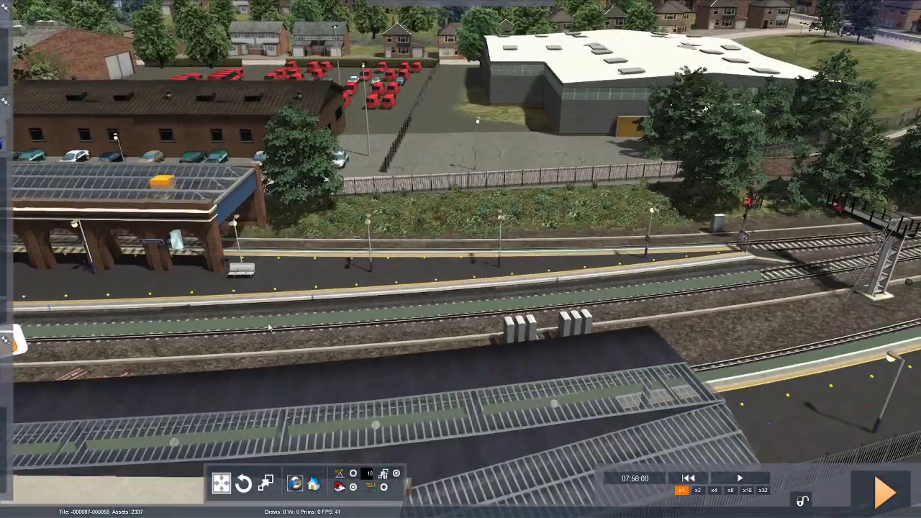
pyautogui.moveTo(243, 342); pyautogui.dragTo(303, 327, button='right')
pyautogui.press('Down')
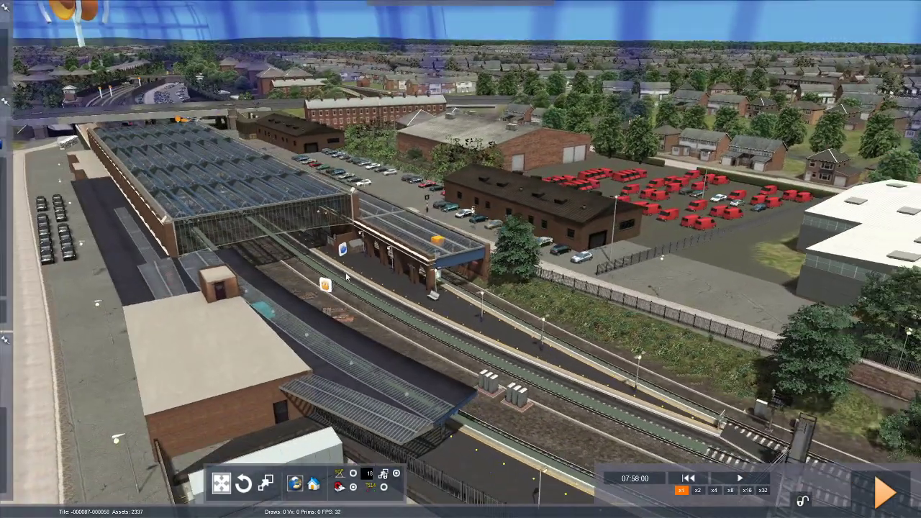
# Step: Place a DT Rebuilt Light Pacific locomotive on the platform track just outside the Bournemouth station roof
pyautogui.moveTo(7, 142)
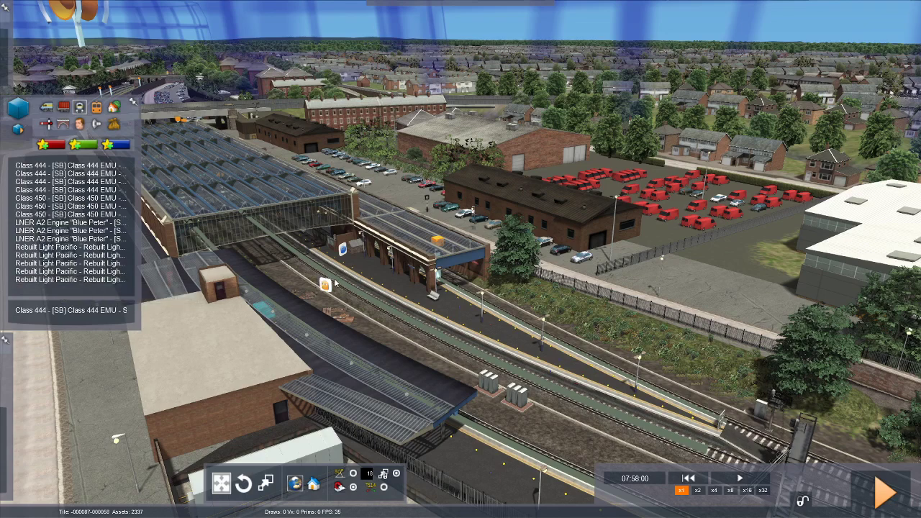
pyautogui.click(46, 109)
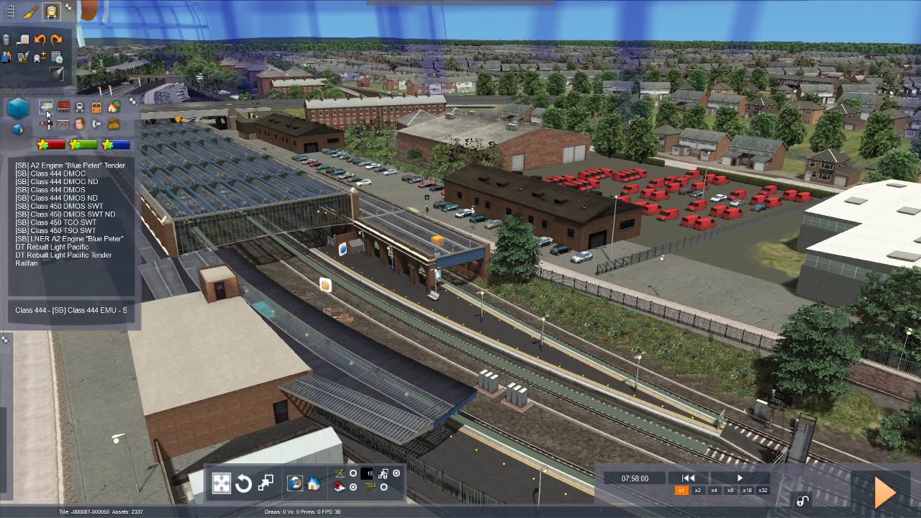
pyautogui.click(51, 248)
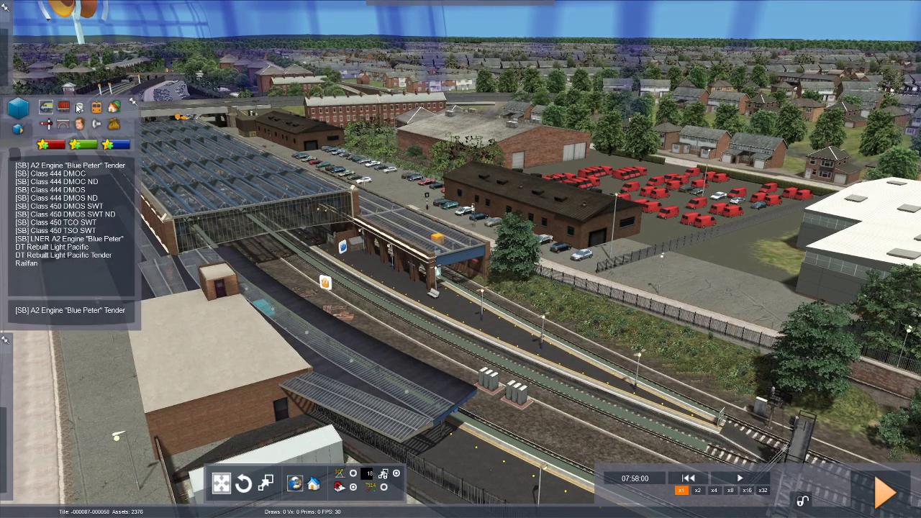
pyautogui.click(79, 107)
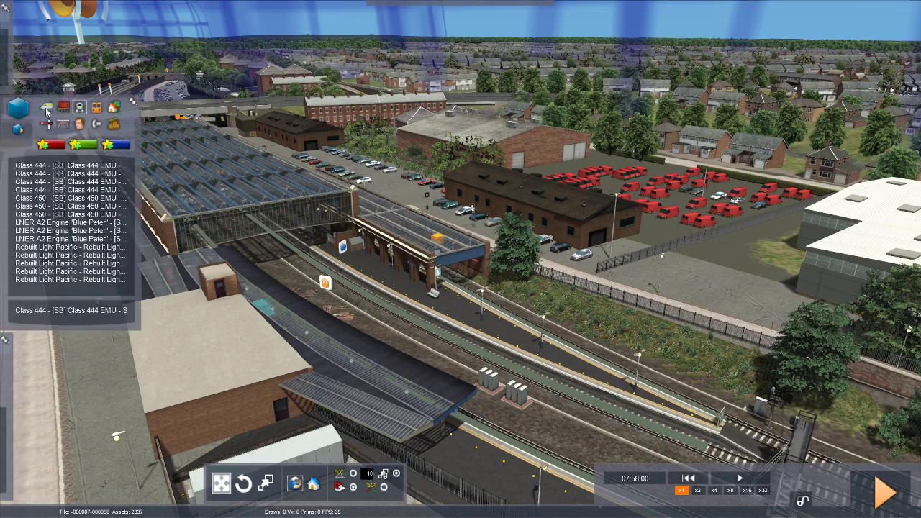
pyautogui.click(46, 109)
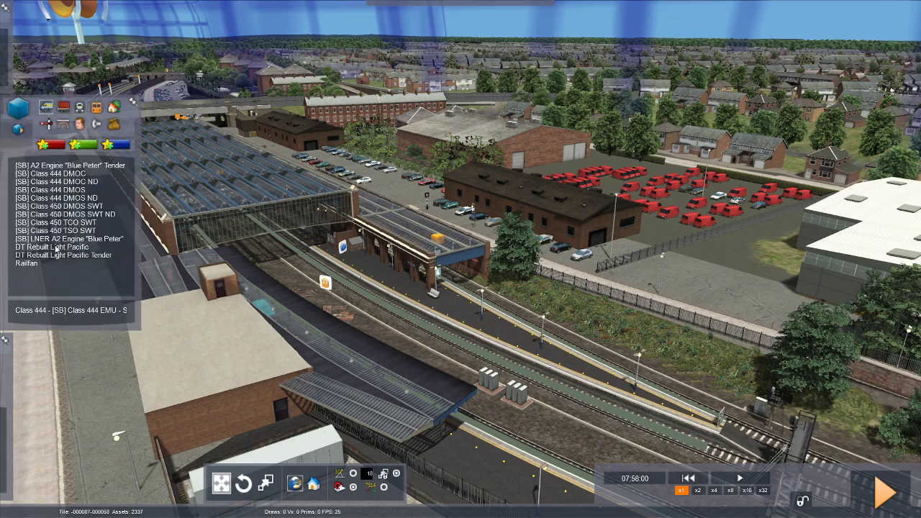
pyautogui.click(561, 376)
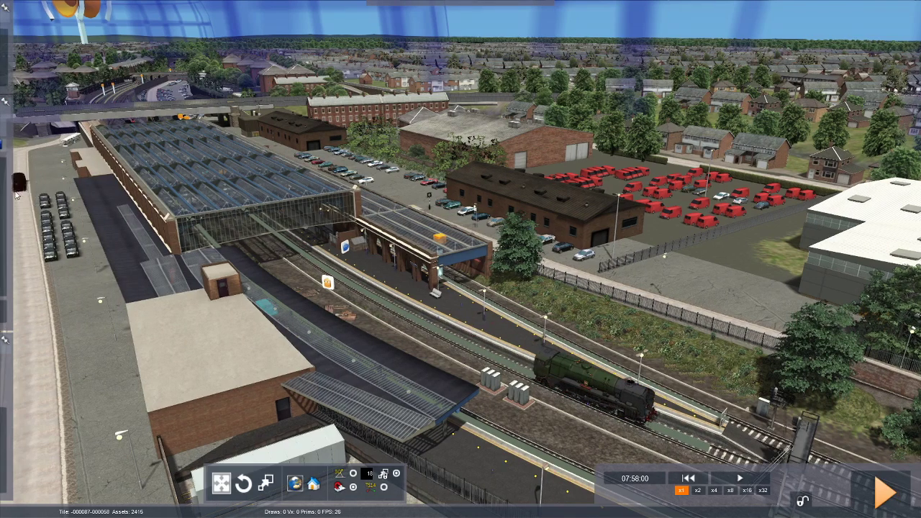
# Step: Place a DT Rebuilt Light Pacific Tender on the same track, coupled directly behind the locomotive
pyautogui.moveTo(8, 180)
pyautogui.click(50, 255)
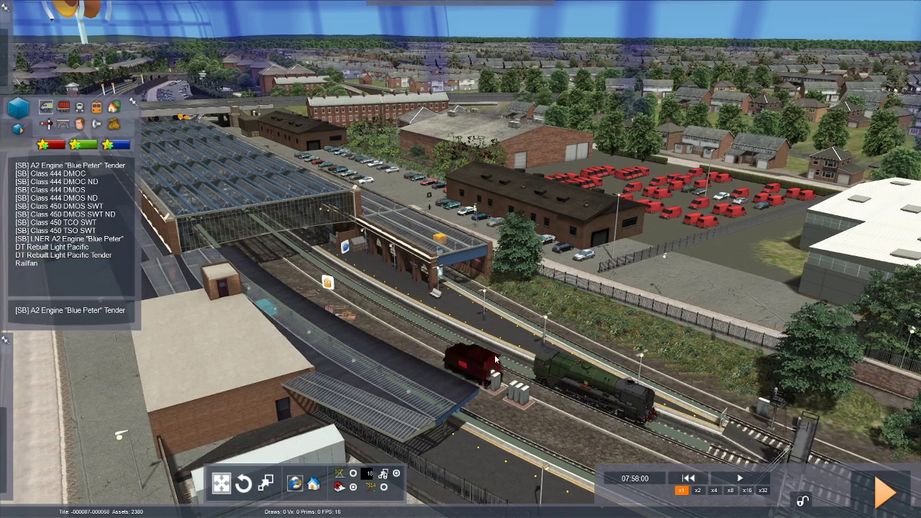
pyautogui.click(527, 377)
pyautogui.moveTo(527, 377); pyautogui.dragTo(543, 389, button='right')
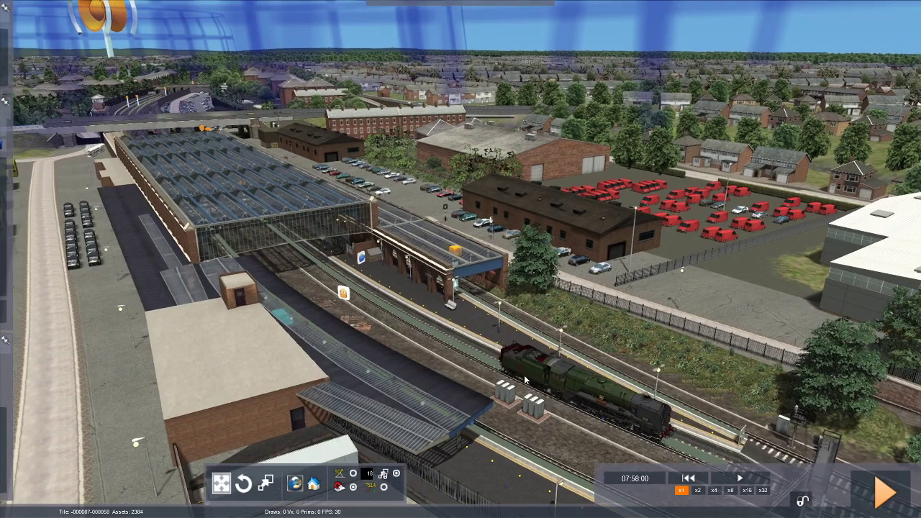
# Step: Examine the placed locomotive and tender up close, and discard the spare tender still attached to the pointer
pyautogui.press('Up')
pyautogui.moveTo(547, 320); pyautogui.dragTo(560, 349, button='right')
pyautogui.scroll(4, 504, 288)
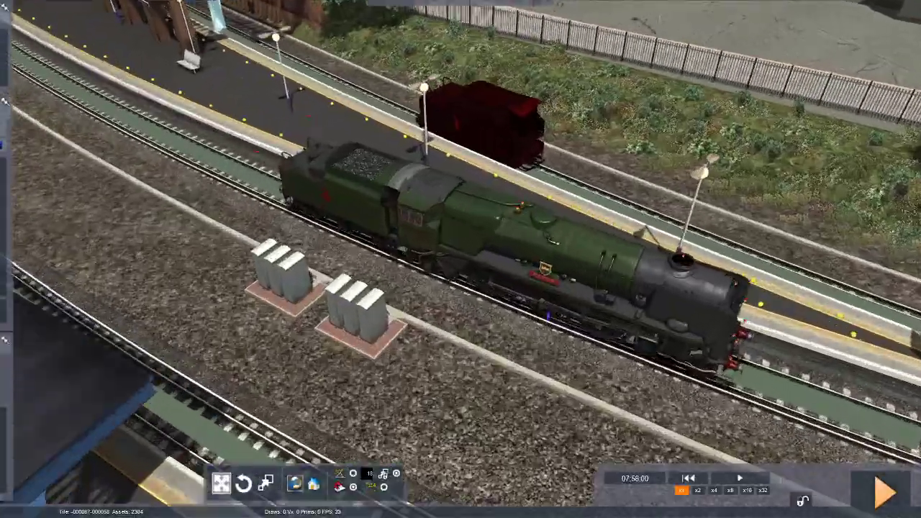
pyautogui.press('Up')
pyautogui.press('Left')
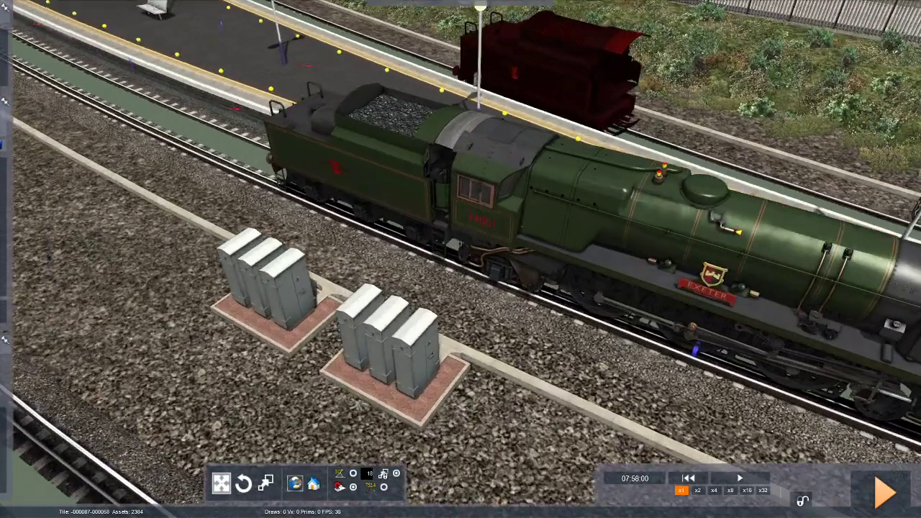
pyautogui.scroll(-8, 574, 372)
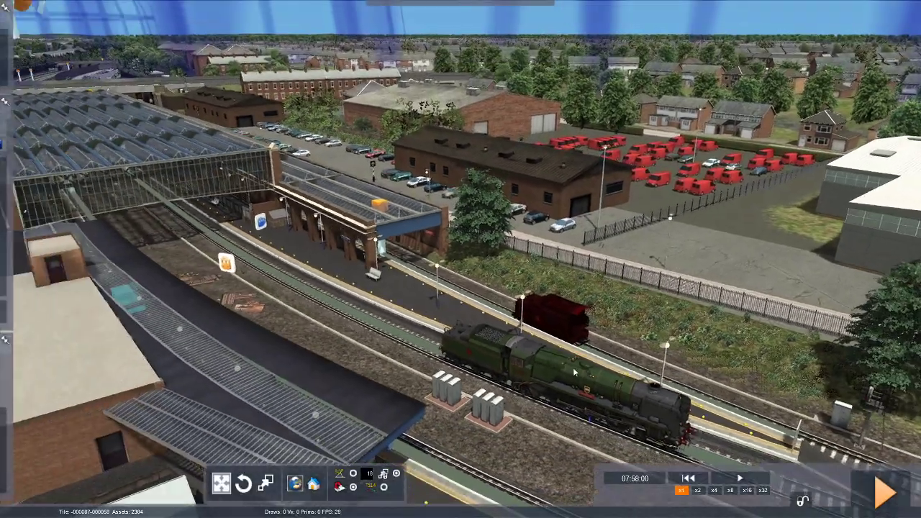
pyautogui.moveTo(574, 373); pyautogui.dragTo(565, 362, button='right')
pyautogui.moveTo(562, 355); pyautogui.dragTo(20, 142)
# Step: Look through the rolling stock, consist and locomotive lists for coaches to add behind the tender
pyautogui.click(63, 106)
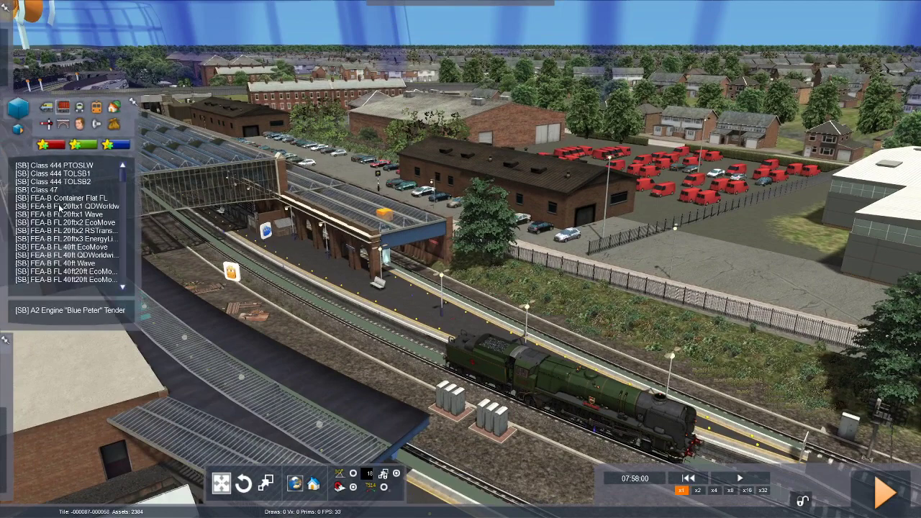
pyautogui.scroll(-5, 60, 207)
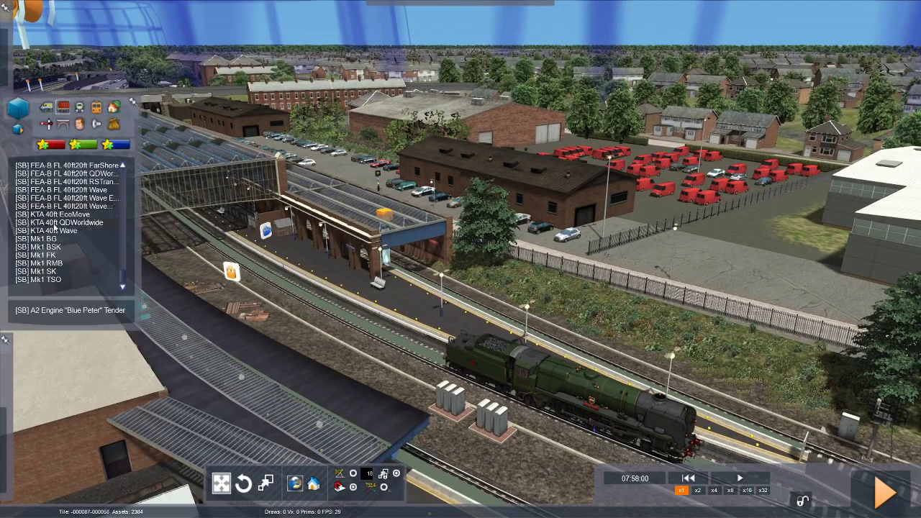
pyautogui.scroll(5, 55, 228)
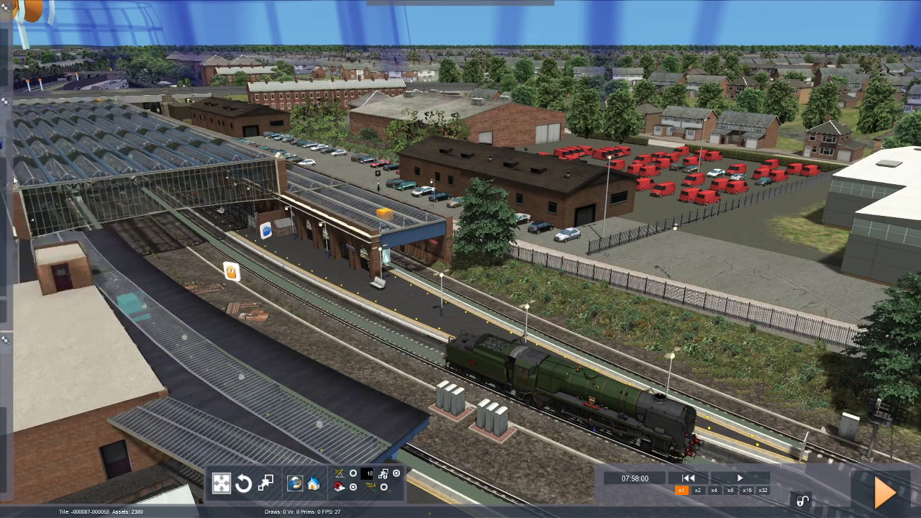
pyautogui.moveTo(33, 184)
pyautogui.scroll(-5, 63, 235)
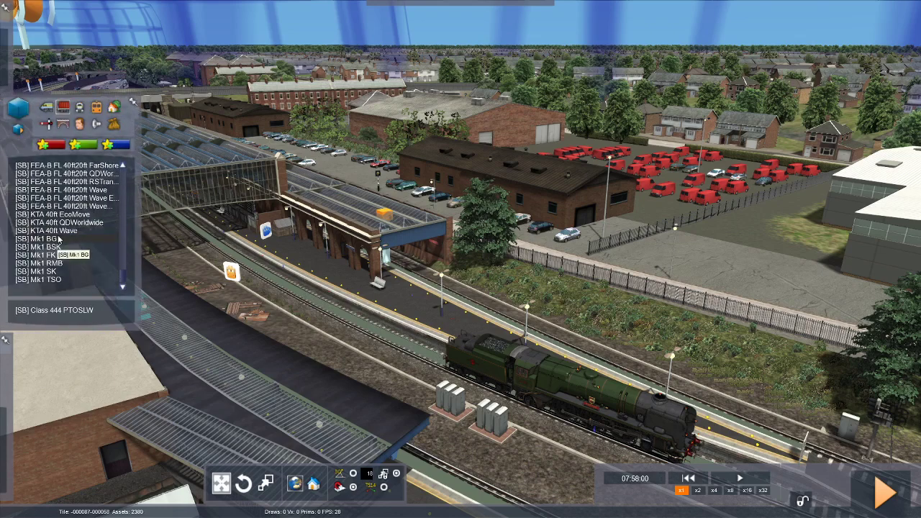
pyautogui.scroll(5, 59, 245)
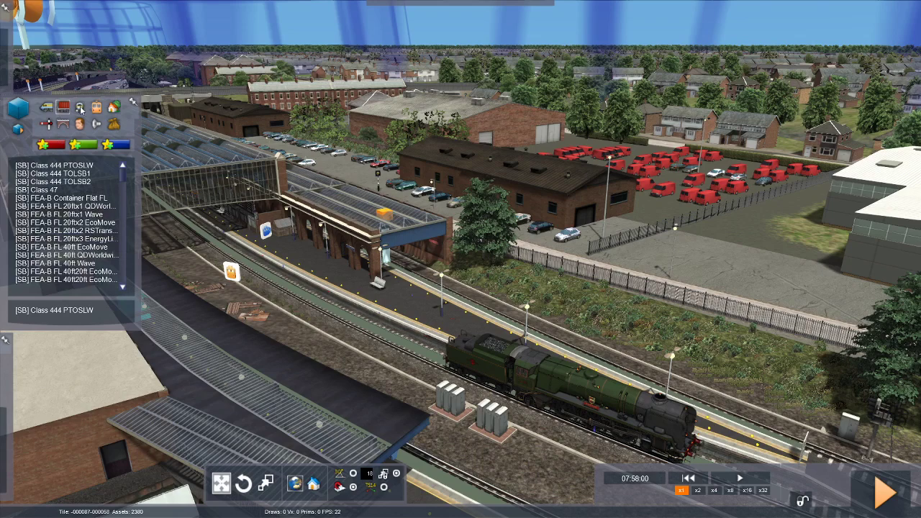
pyautogui.click(79, 106)
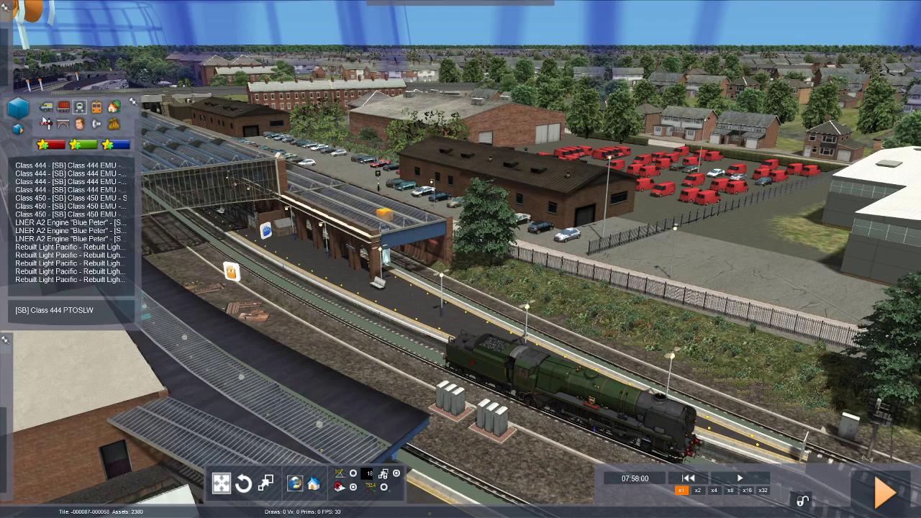
pyautogui.click(47, 108)
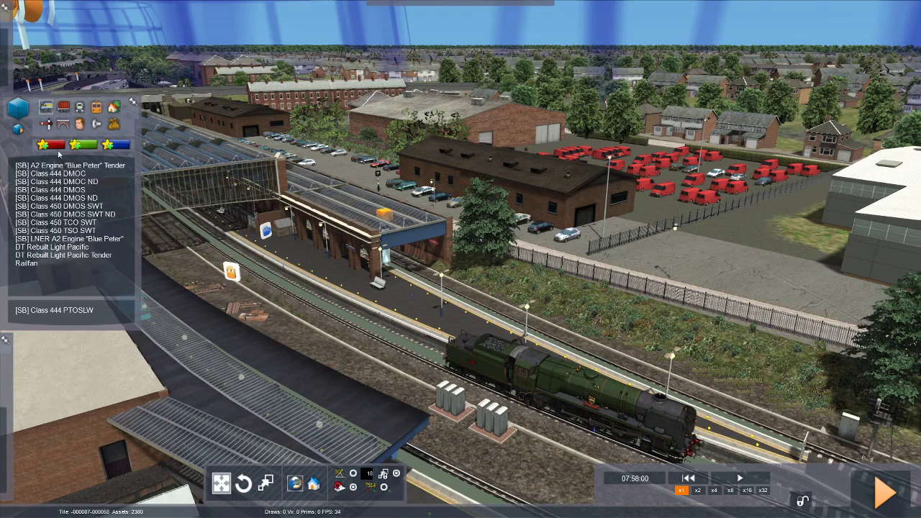
# Step: Place an [SB] Mk1 FK coach on the platform track directly behind the tender
pyautogui.click(62, 108)
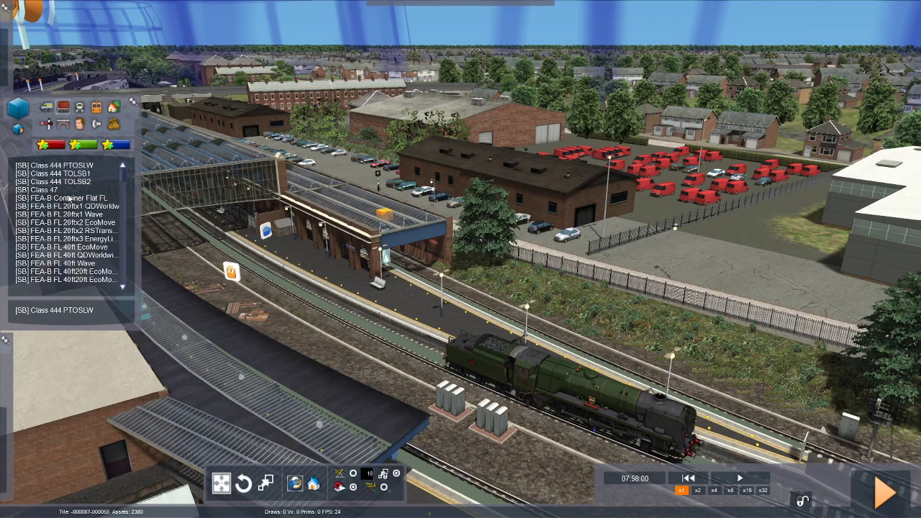
pyautogui.scroll(-5, 69, 205)
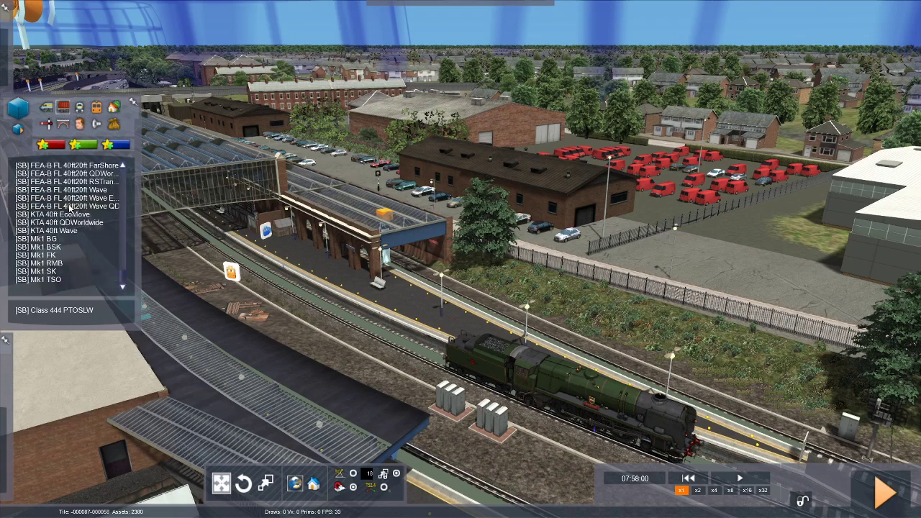
pyautogui.click(51, 254)
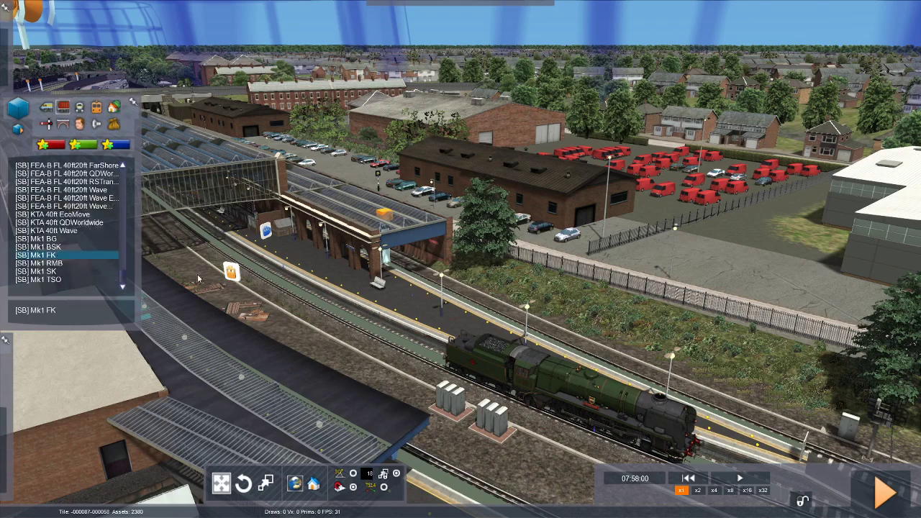
pyautogui.click(390, 334)
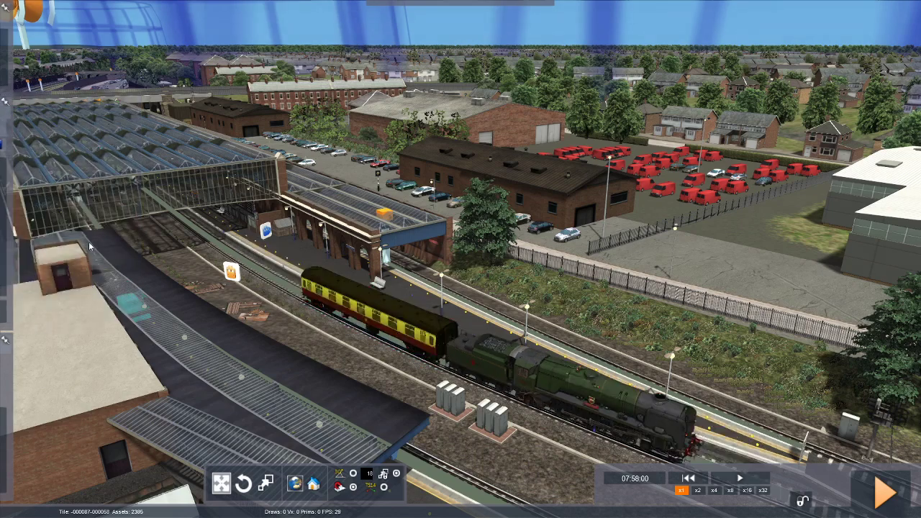
# Step: Add an [SB] Mk1 SK coach and an [SB] Mk1 BG coach behind the first coach on the platform track
pyautogui.moveTo(24, 231)
pyautogui.click(57, 279)
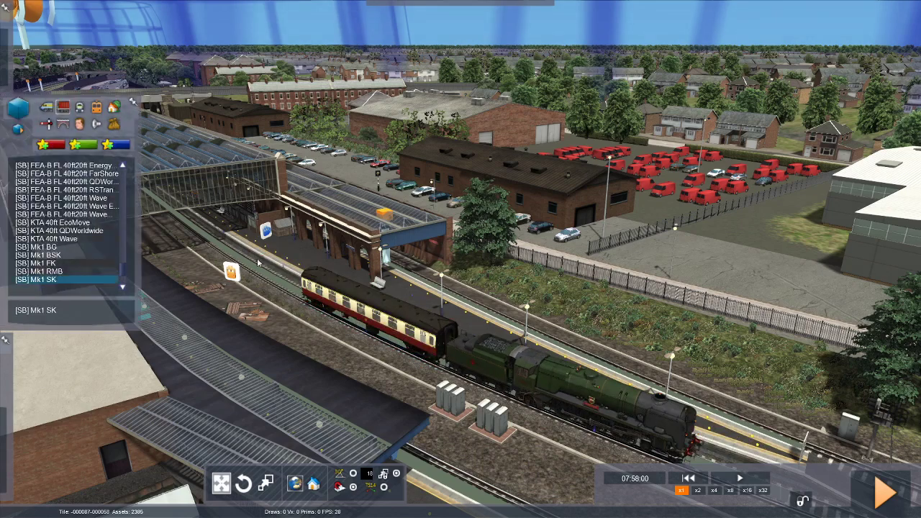
pyautogui.click(281, 277)
pyautogui.moveTo(15, 228)
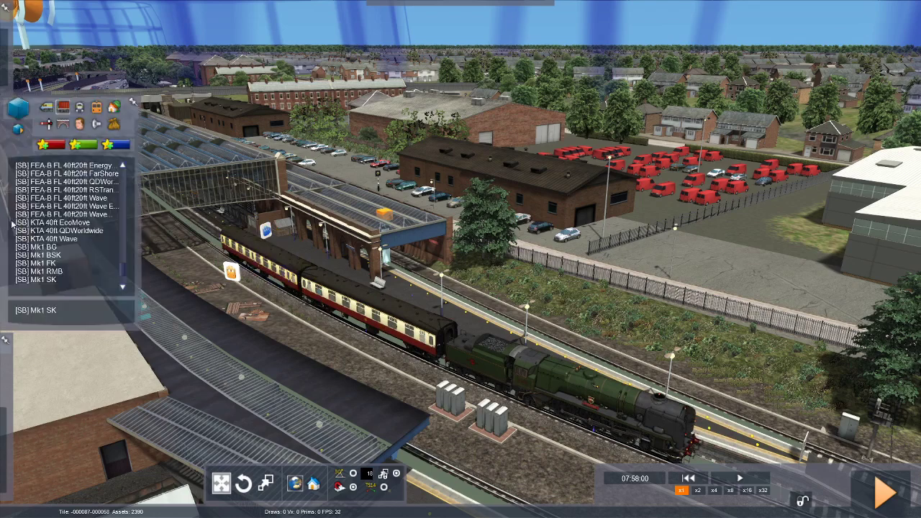
pyautogui.click(46, 247)
pyautogui.click(207, 239)
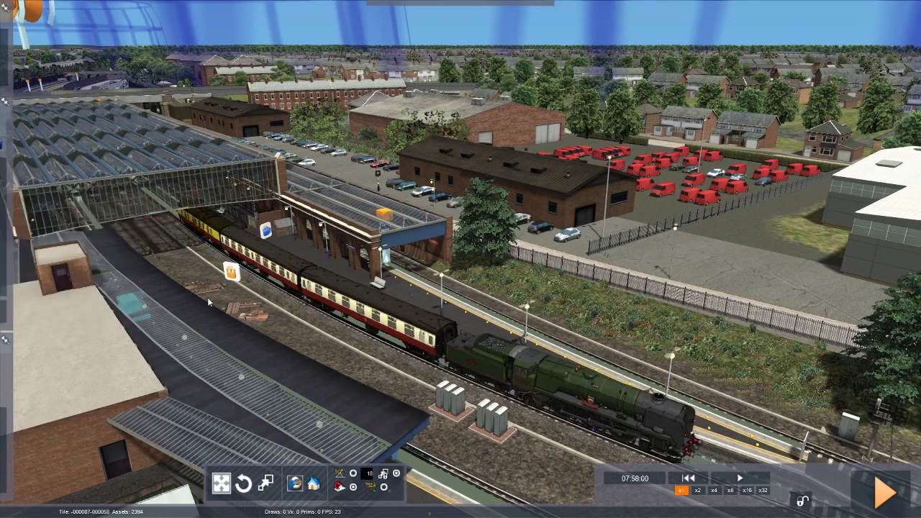
# Step: Assign a driver to the Rebuilt Light Pacific at the head of the coaches
pyautogui.moveTo(207, 232); pyautogui.dragTo(377, 398, button='right')
pyautogui.press('Up')
pyautogui.press('Down')
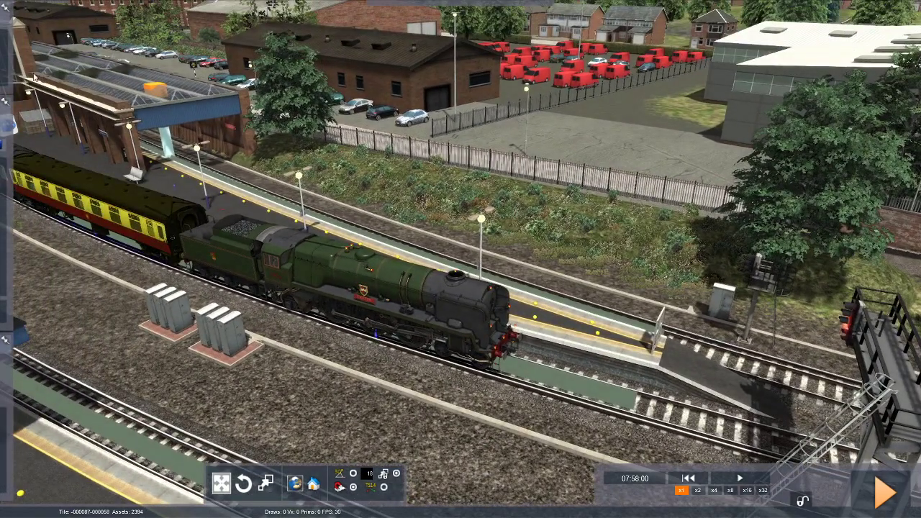
pyautogui.moveTo(12, 64)
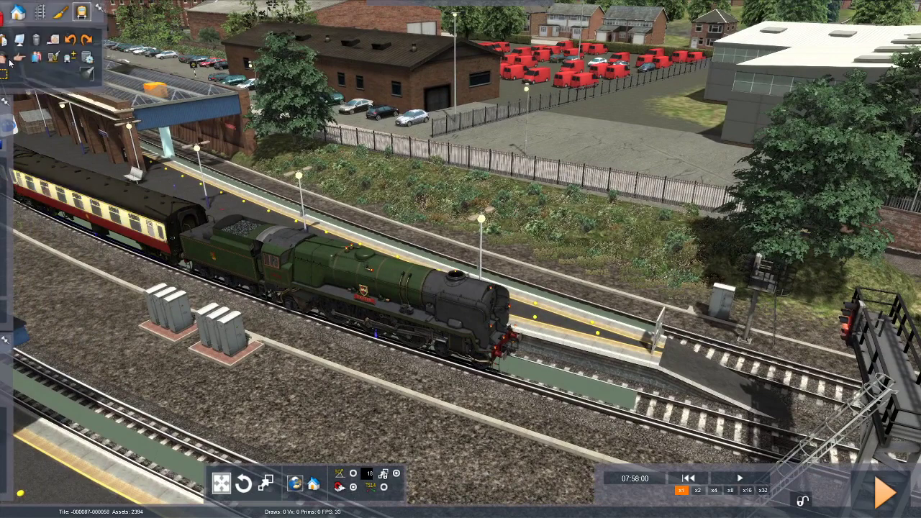
pyautogui.click(438, 311)
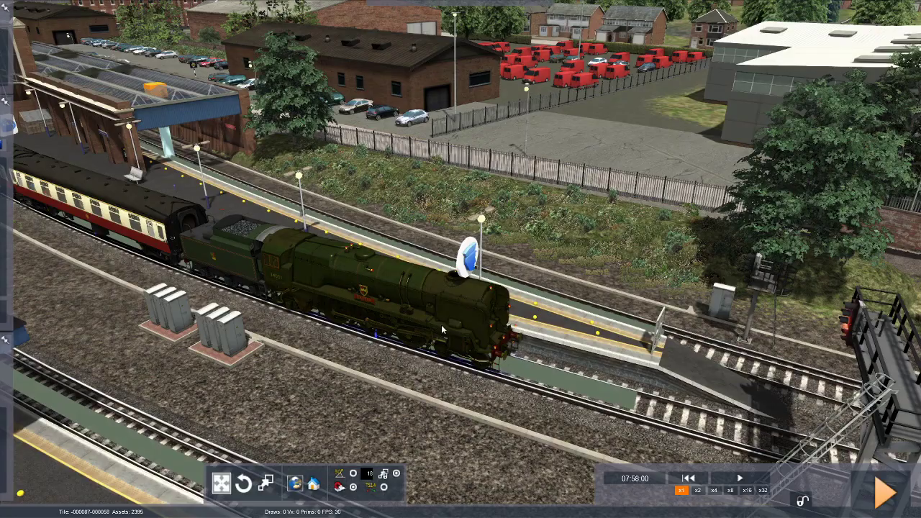
# Step: Place a preset Rebuilt Light Pacific consist on the adjacent track across the platform
pyautogui.moveTo(442, 329); pyautogui.dragTo(385, 323, button='right')
pyautogui.press('Down')
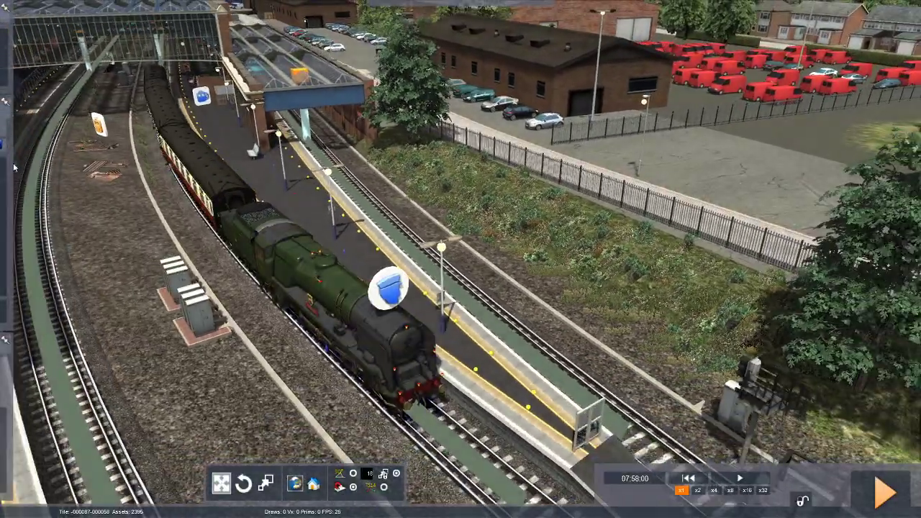
pyautogui.moveTo(46, 168)
pyautogui.click(79, 108)
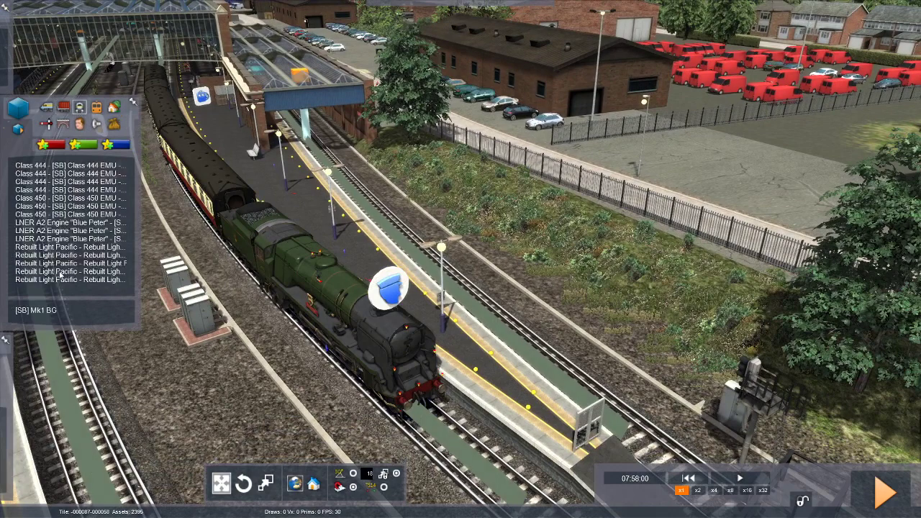
pyautogui.click(65, 246)
pyautogui.click(396, 234)
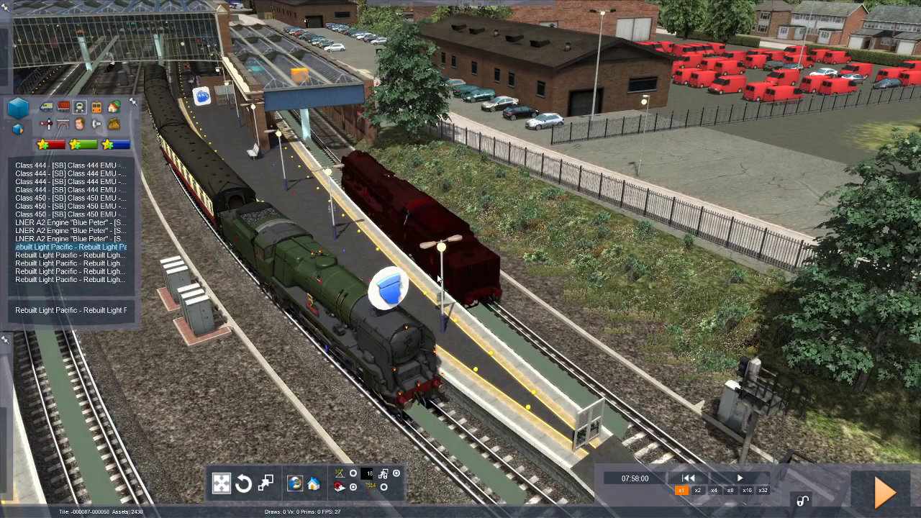
pyautogui.click(405, 231)
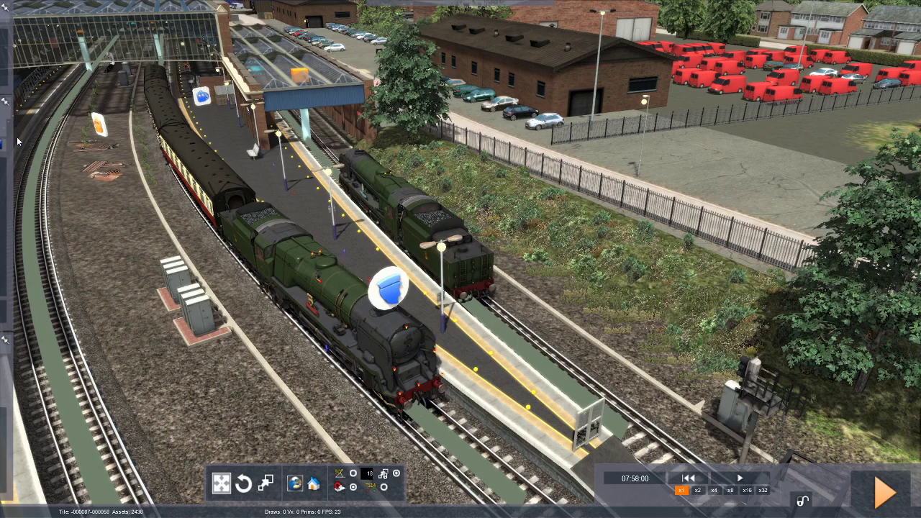
# Step: Open the timetable view and rename the driver's service as 34001
pyautogui.moveTo(5, 144)
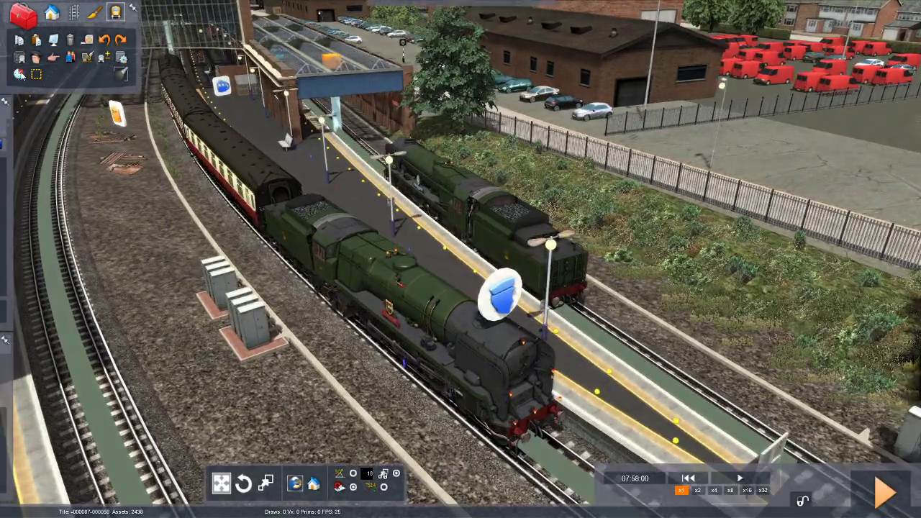
pyautogui.click(18, 73)
pyautogui.doubleClick(487, 50)
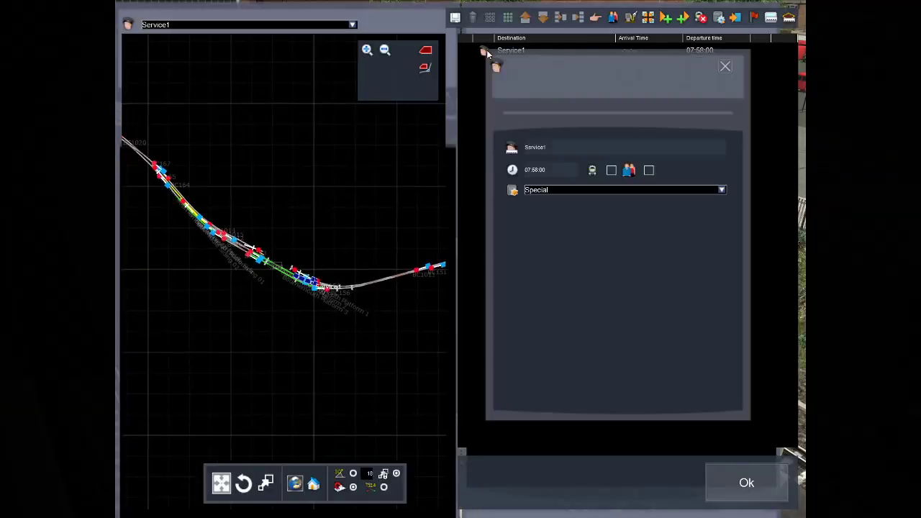
pyautogui.click(547, 147)
pyautogui.write('34001')
pyautogui.click(723, 67)
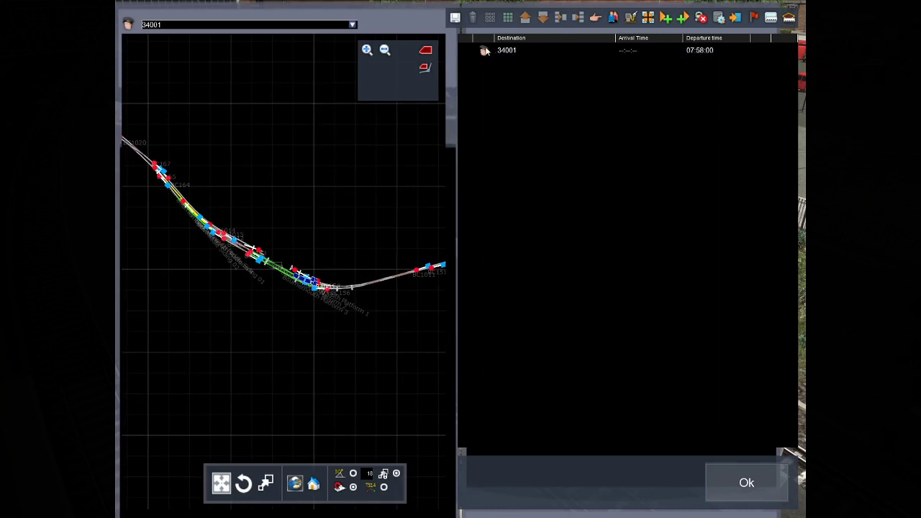
# Step: Mark service 34001 as the player service and as a passenger service
pyautogui.doubleClick(485, 50)
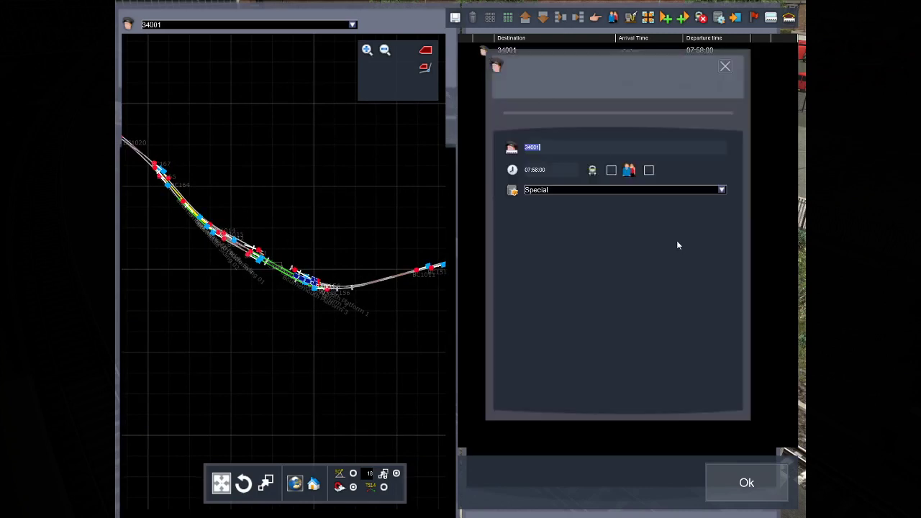
pyautogui.click(611, 171)
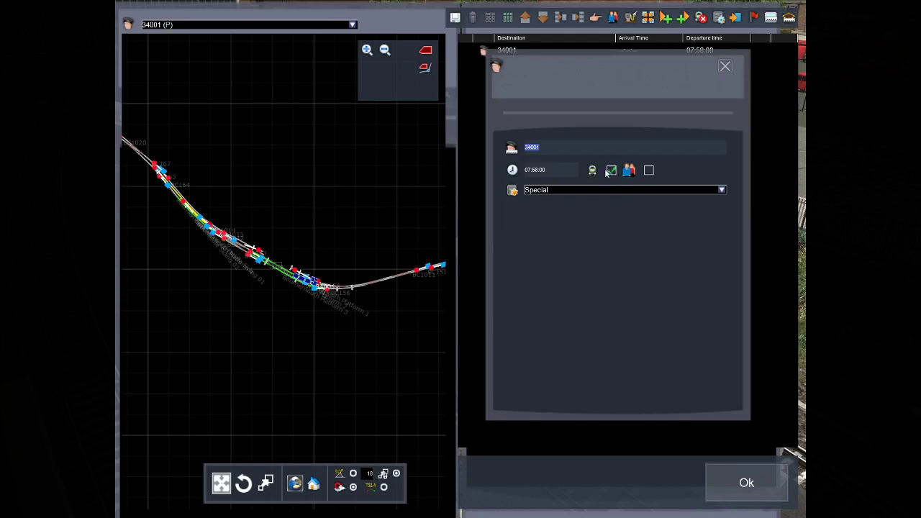
pyautogui.click(648, 170)
pyautogui.click(724, 68)
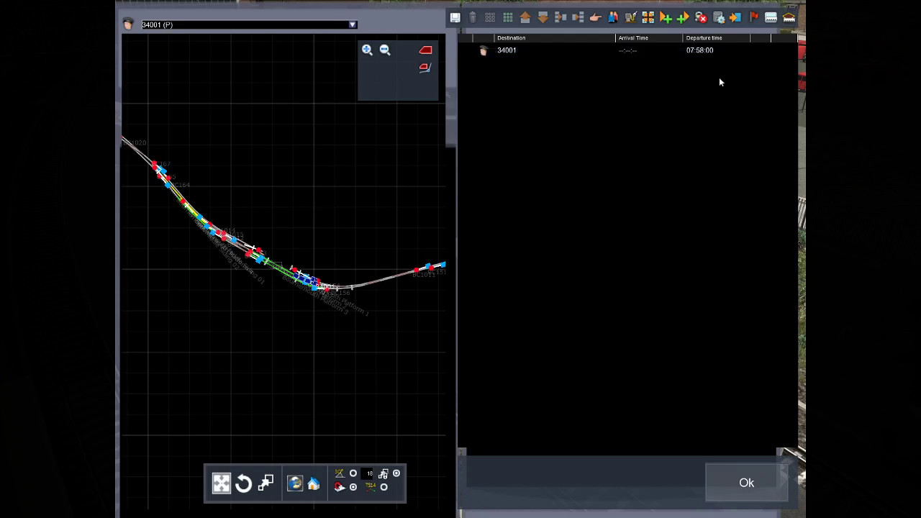
# Step: Add a passenger pick-up instruction at Bournemouth Platform 2 to service 34001
pyautogui.scroll(5, 322, 329)
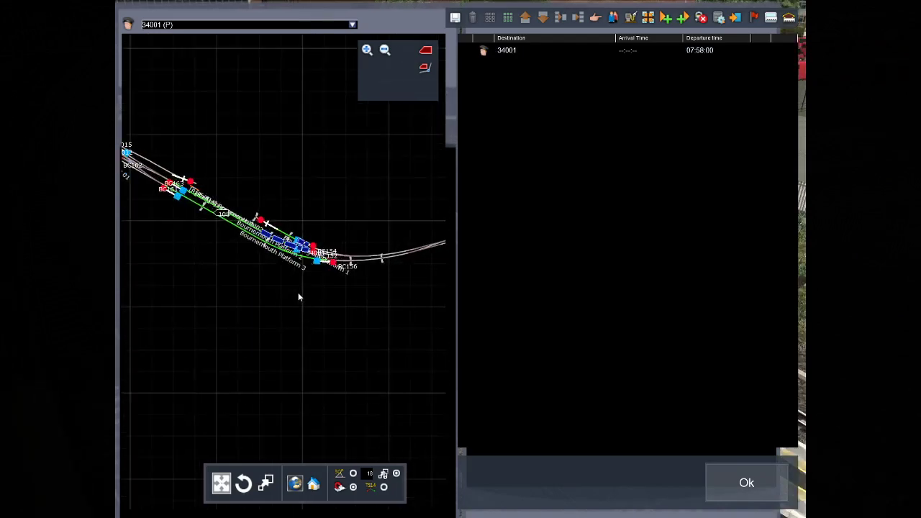
pyautogui.scroll(2, 338, 327)
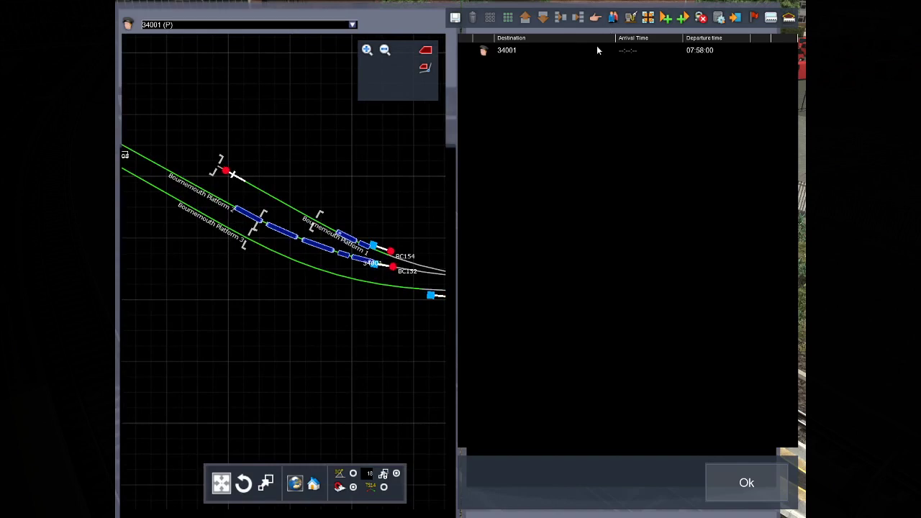
pyautogui.click(614, 19)
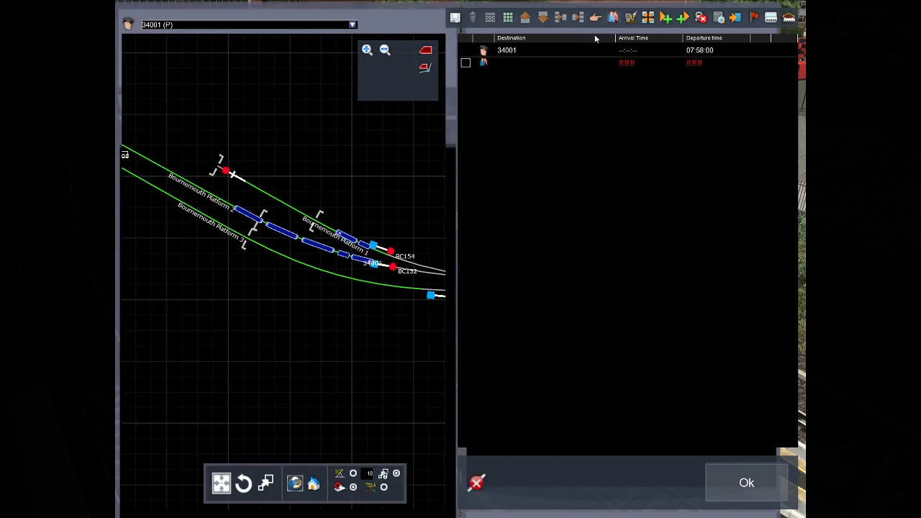
pyautogui.click(486, 64)
pyautogui.click(721, 106)
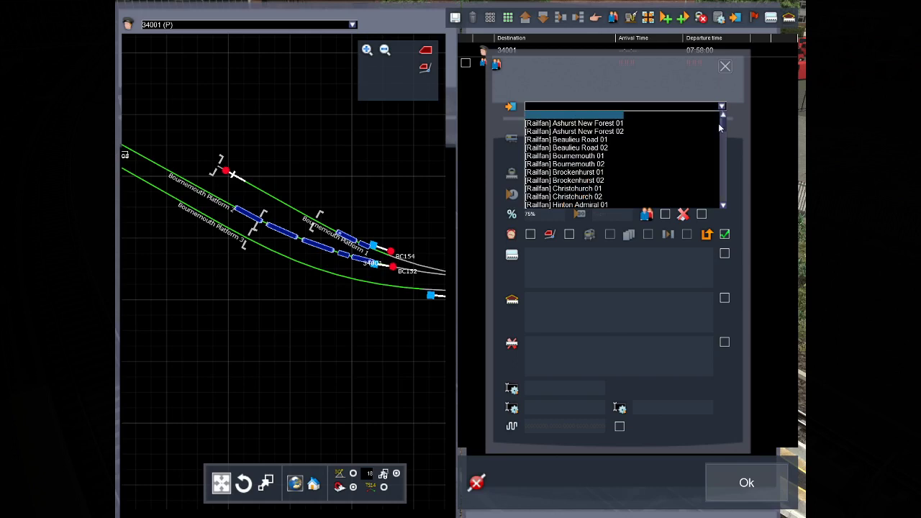
pyautogui.moveTo(723, 125); pyautogui.dragTo(726, 149)
pyautogui.scroll(4, 662, 168)
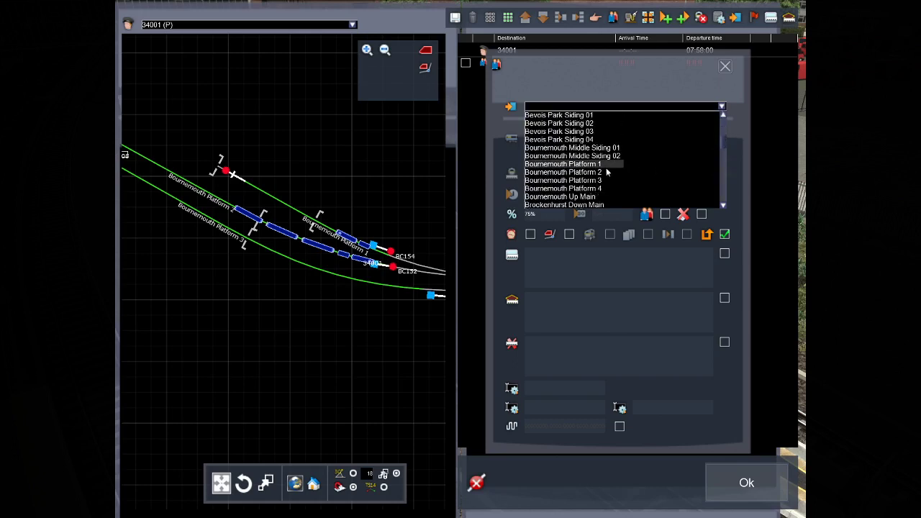
pyautogui.click(592, 174)
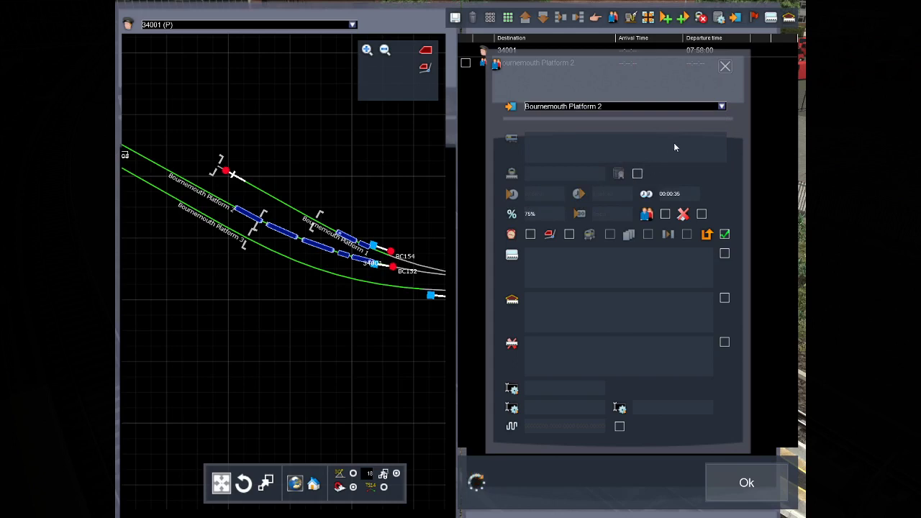
pyautogui.click(725, 66)
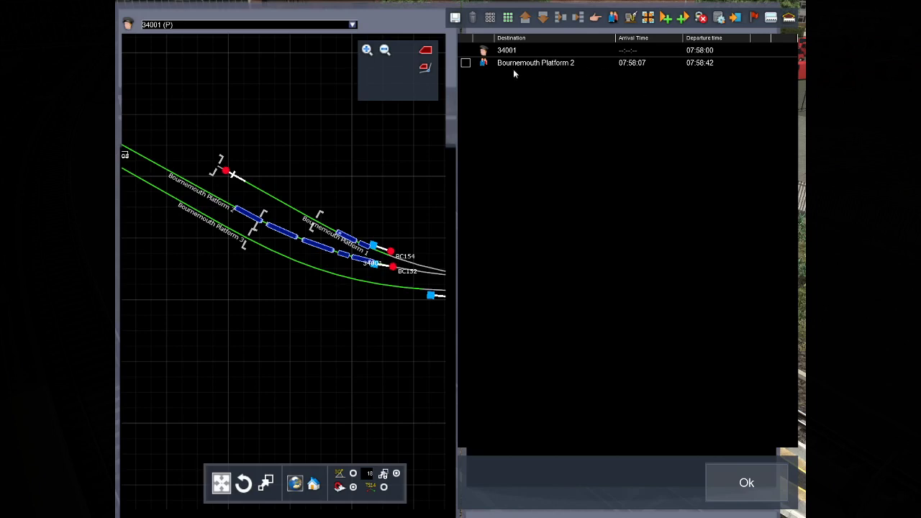
# Step: Make the Bournemouth Platform 2 stop timetabled and set its departure time to 08:00:00
pyautogui.click(484, 63)
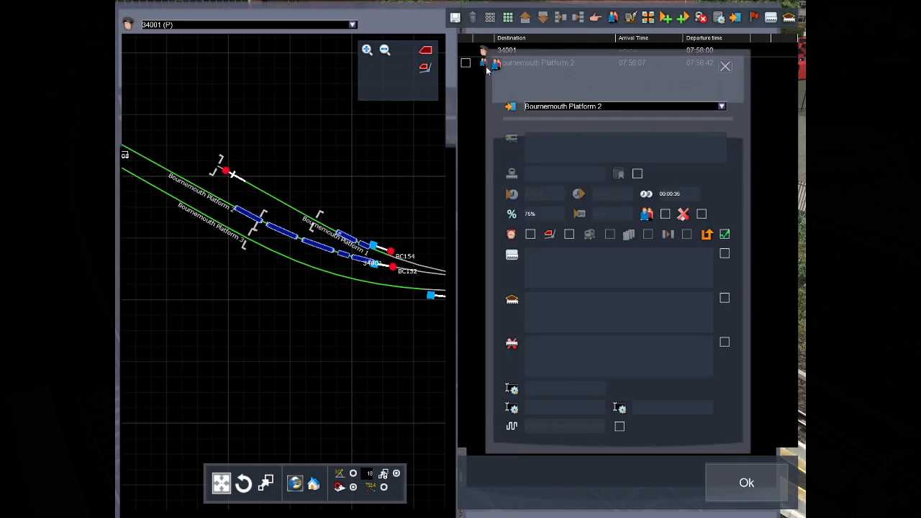
pyautogui.click(529, 234)
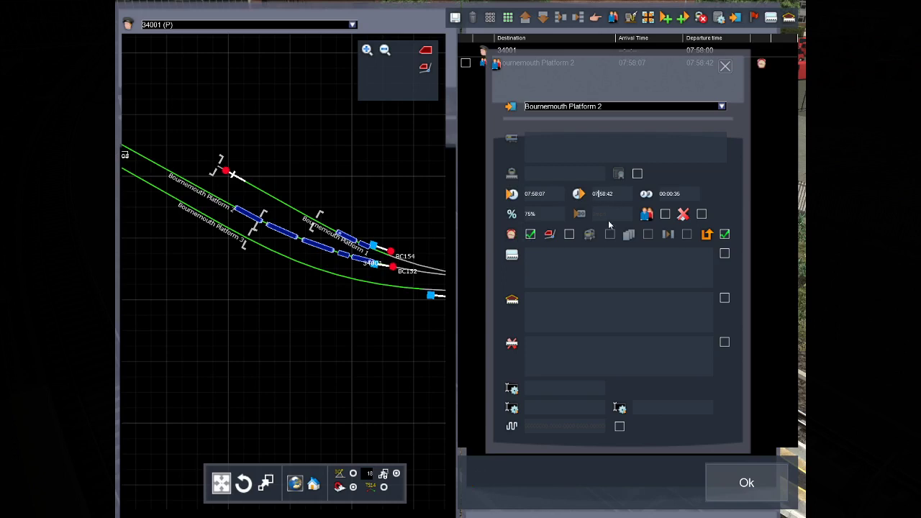
pyautogui.write('8')
pyautogui.press('BackSpace')
pyautogui.write('00:00')
pyautogui.click(725, 66)
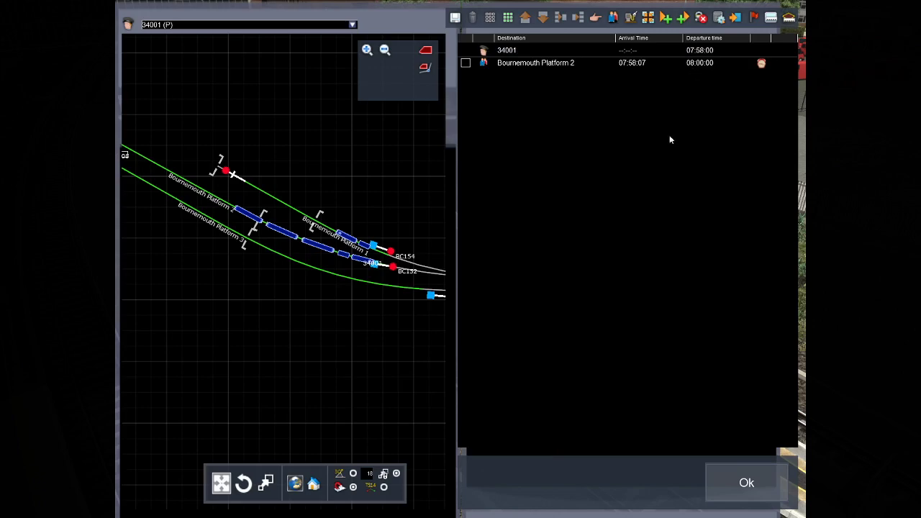
# Step: Add a passenger pick-up instruction at Pokesdown Platform 1 after the Bournemouth stop
pyautogui.scroll(-5, 295, 346)
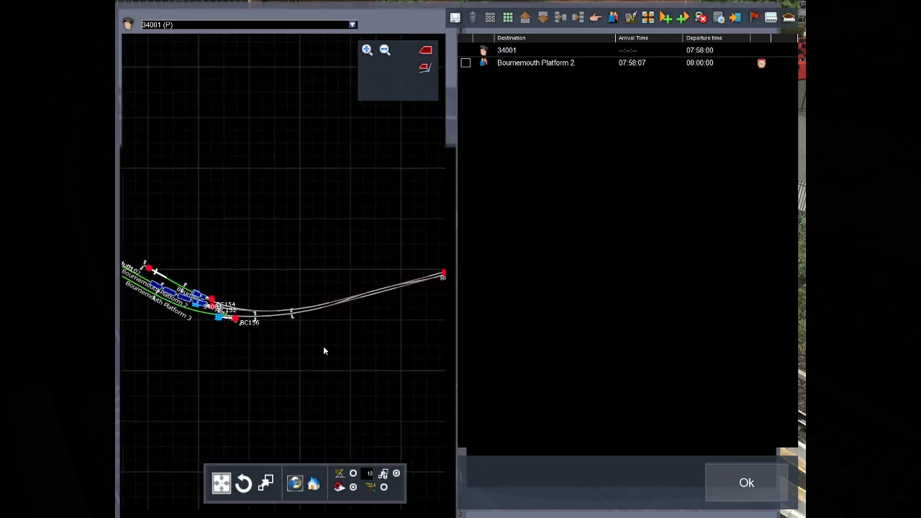
pyautogui.scroll(-5, 347, 346)
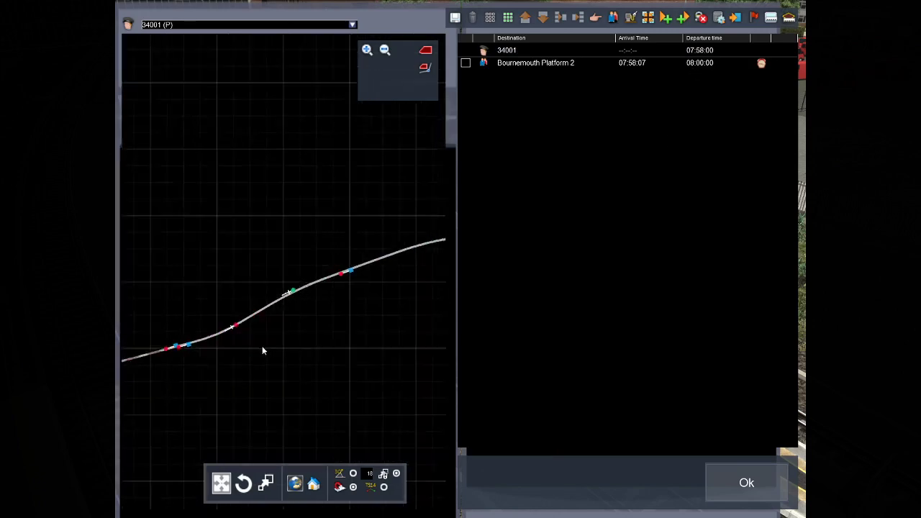
pyautogui.scroll(-5, 346, 350)
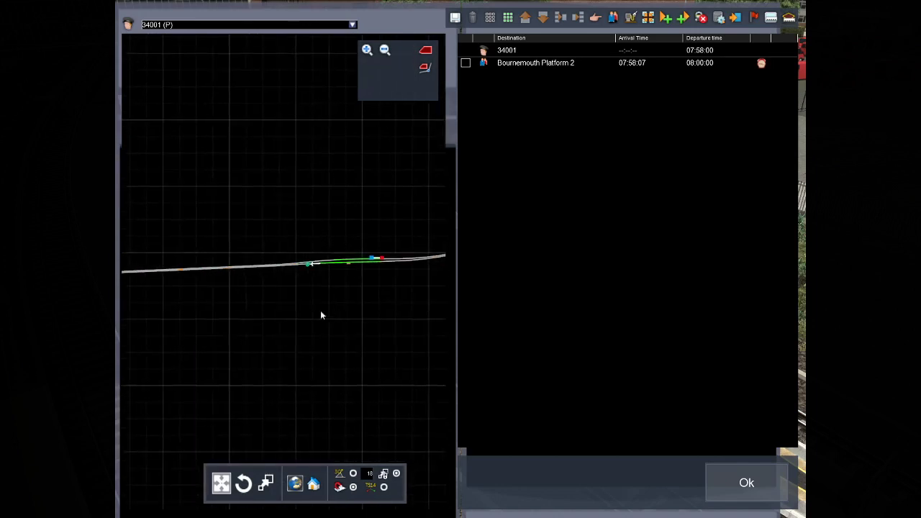
pyautogui.scroll(4, 312, 280)
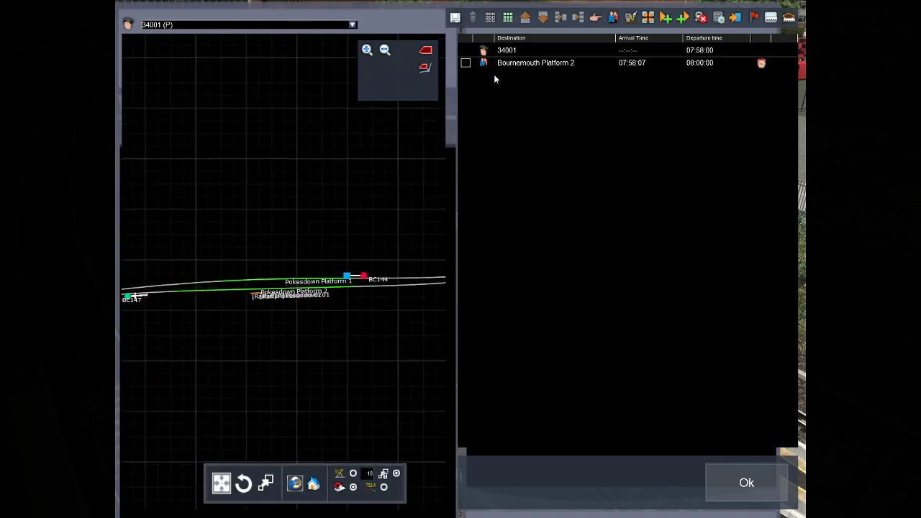
pyautogui.click(613, 18)
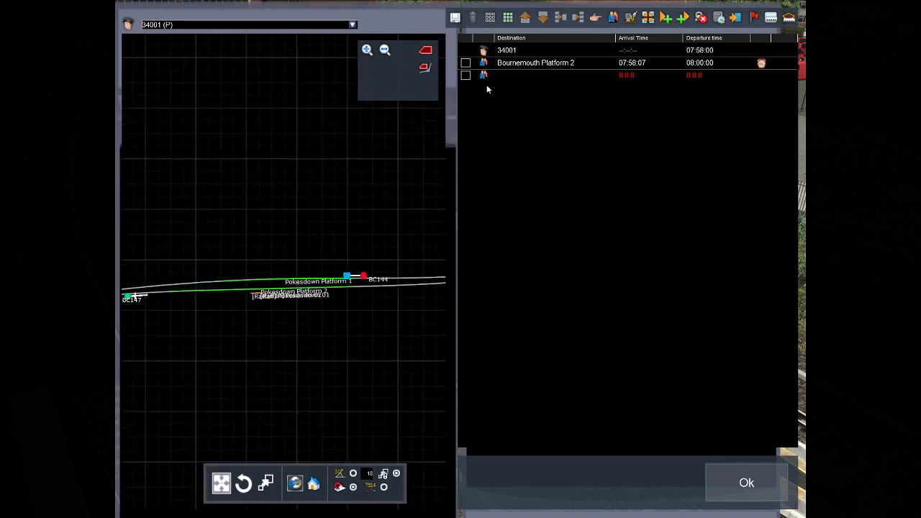
pyautogui.click(482, 77)
pyautogui.click(721, 107)
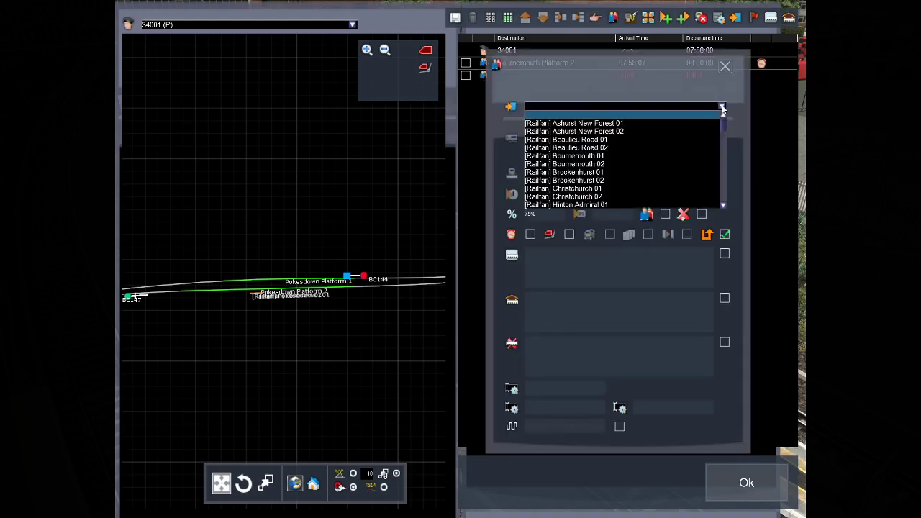
pyautogui.moveTo(726, 125); pyautogui.dragTo(723, 166)
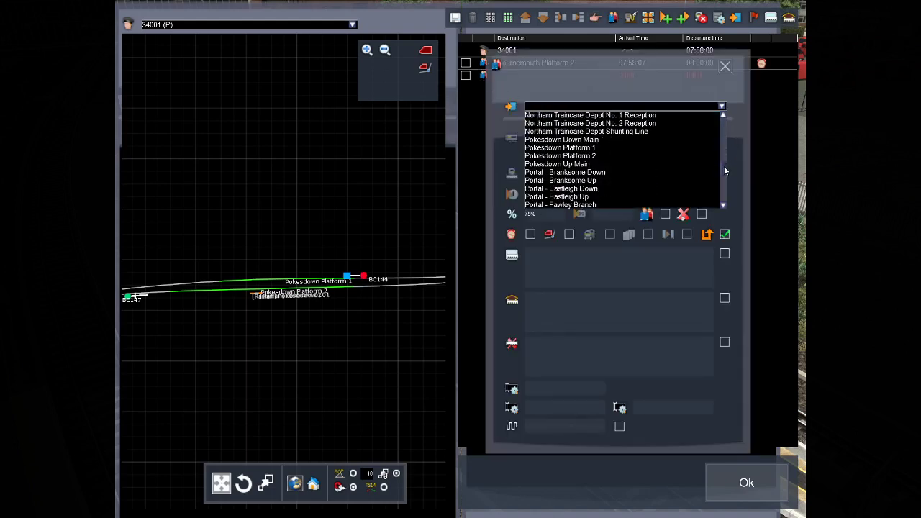
pyautogui.click(591, 148)
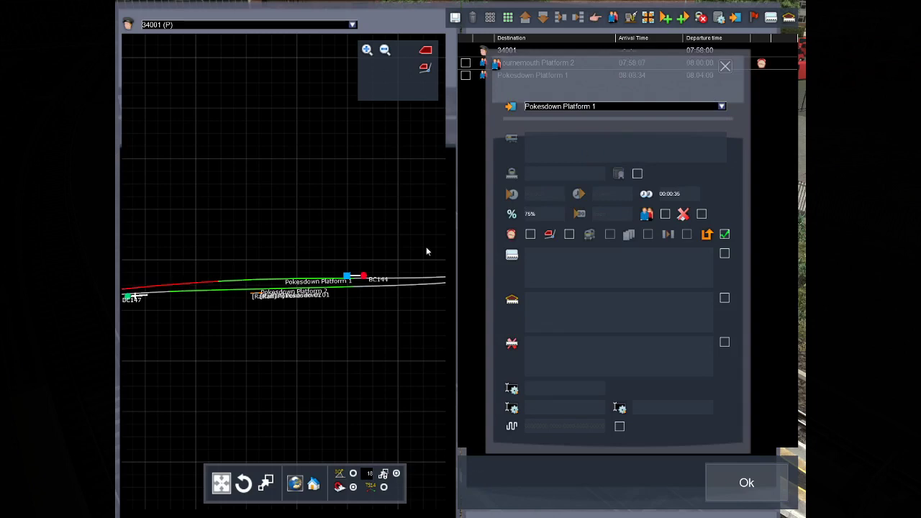
pyautogui.click(725, 66)
pyautogui.scroll(-3, 359, 313)
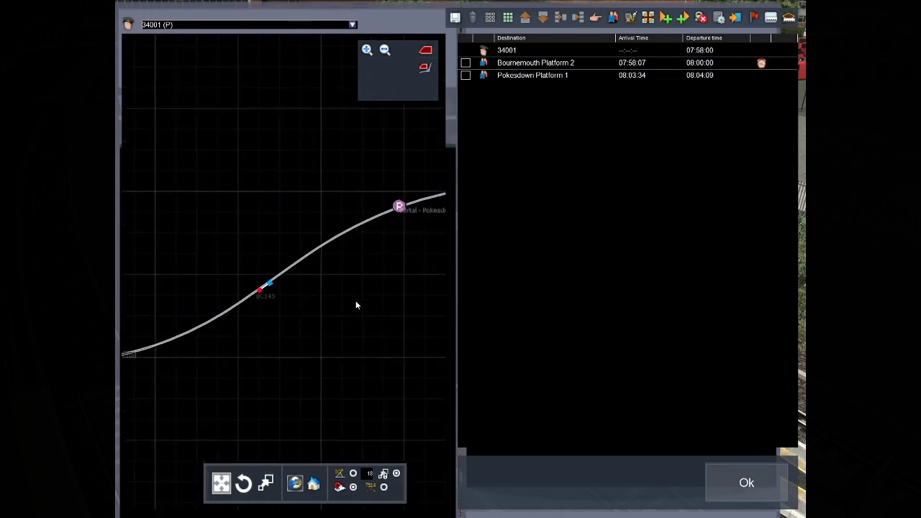
# Step: Add a passenger pick-up instruction at Christchurch Platform 1 to service 34001 after the Pokesdown stop
pyautogui.moveTo(336, 340); pyautogui.dragTo(303, 289)
pyautogui.scroll(5, 303, 289)
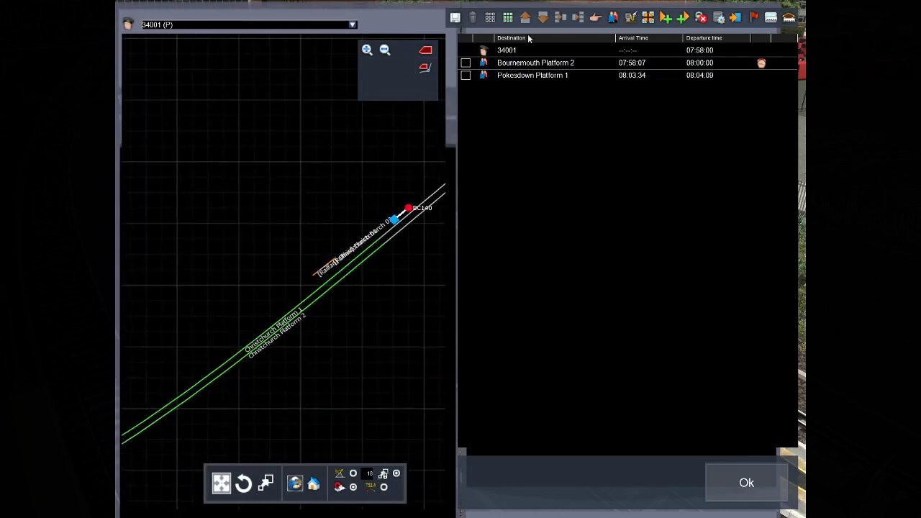
pyautogui.click(612, 17)
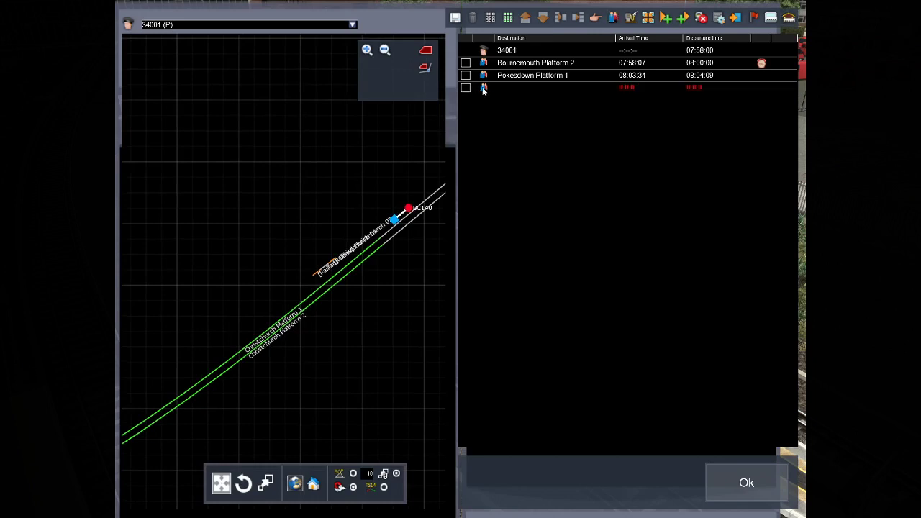
pyautogui.doubleClick(482, 87)
pyautogui.click(721, 107)
pyautogui.scroll(-10, 722, 151)
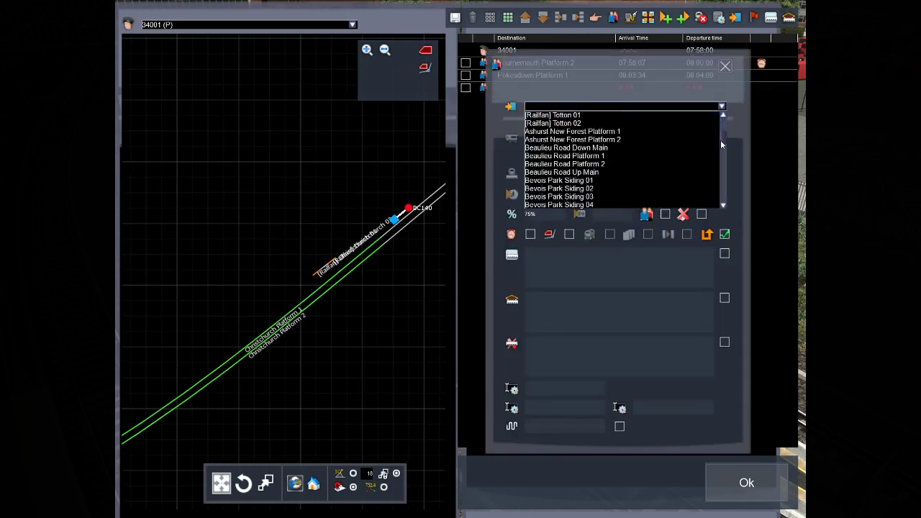
pyautogui.scroll(2, 722, 144)
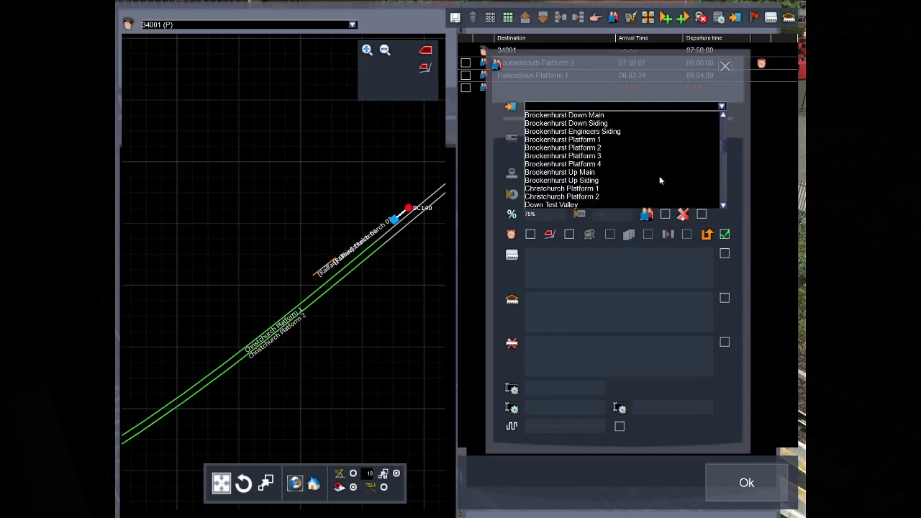
pyautogui.click(587, 189)
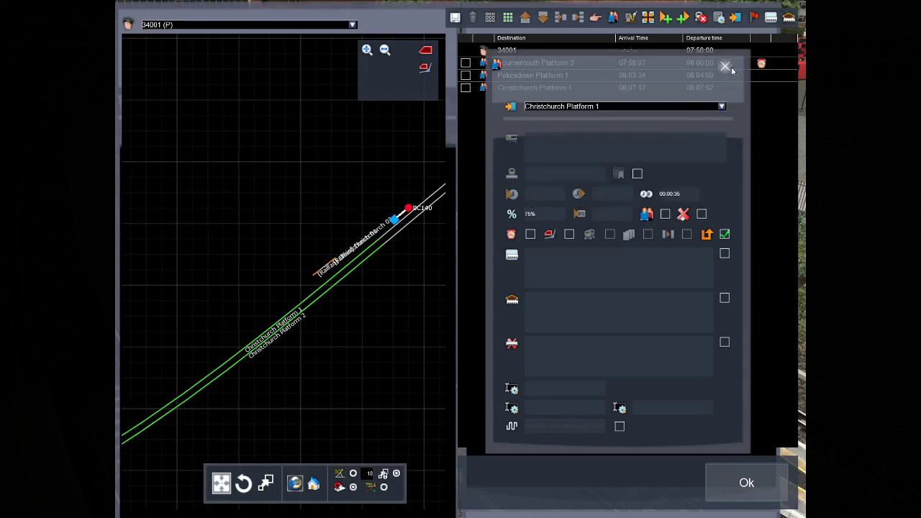
pyautogui.click(727, 67)
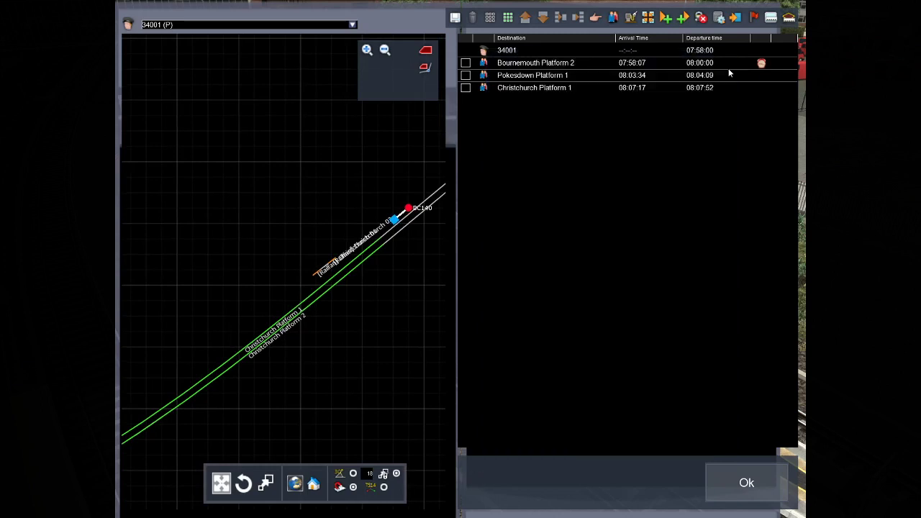
# Step: Add Christchurch Platform 1 as the final destination of service 34001 and accept the timetable
pyautogui.click(735, 17)
pyautogui.click(483, 101)
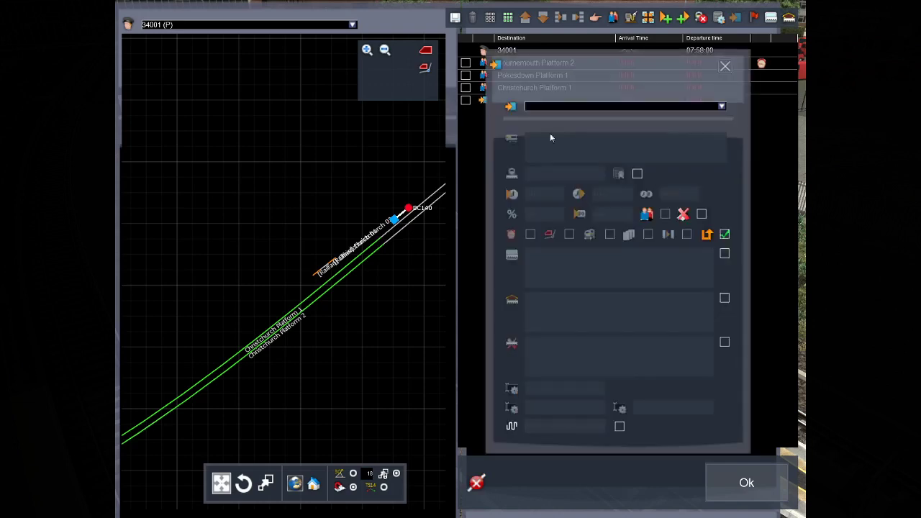
pyautogui.click(722, 107)
pyautogui.scroll(-10, 722, 143)
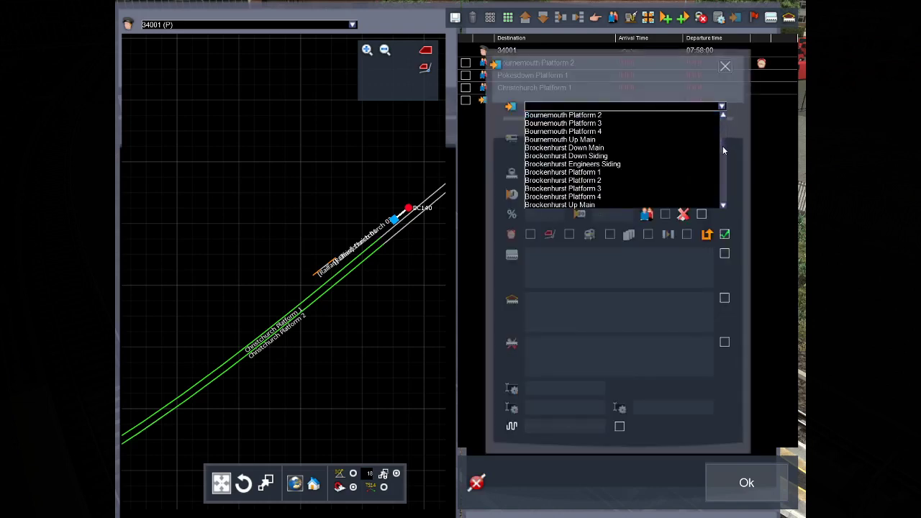
pyautogui.scroll(1, 606, 151)
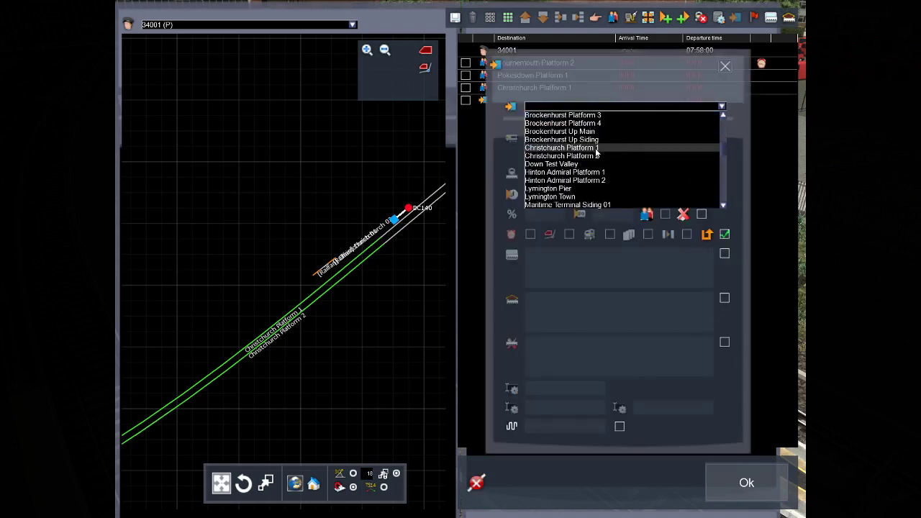
pyautogui.click(595, 148)
pyautogui.click(725, 65)
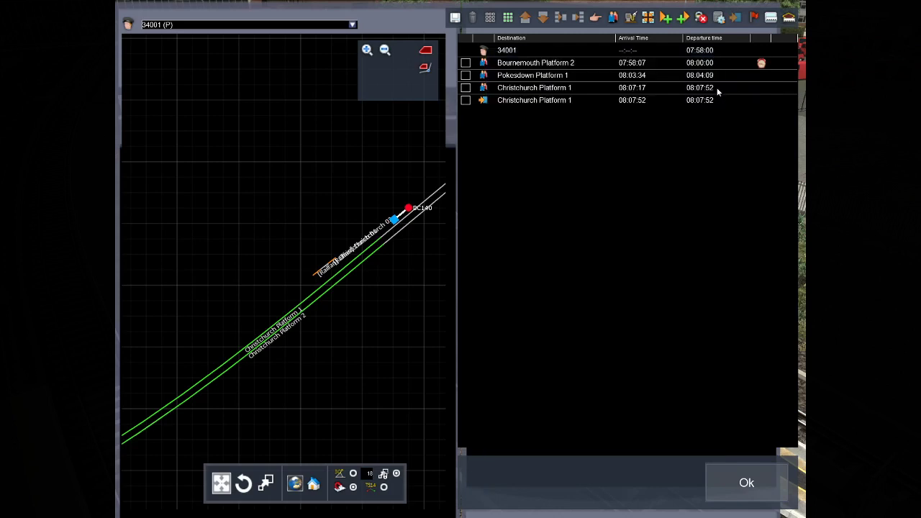
pyautogui.click(718, 482)
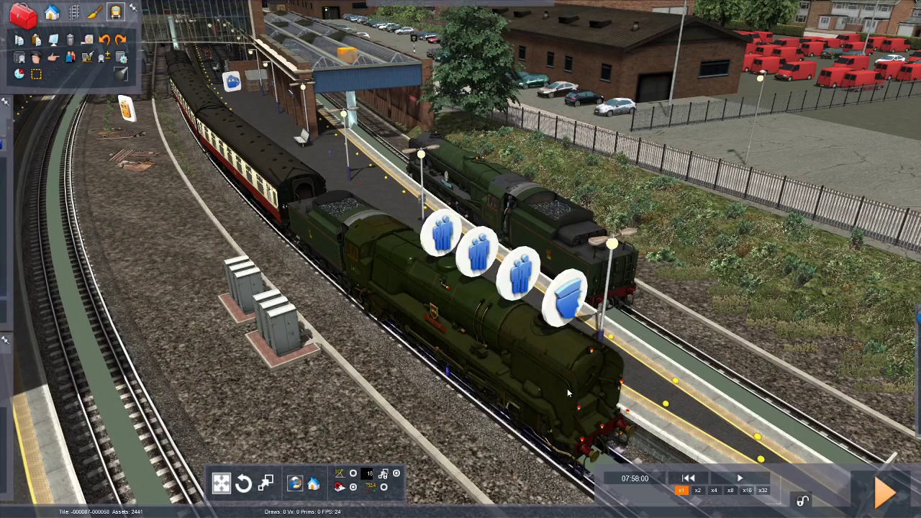
# Step: Follow the railway line away from Bournemouth station in the 3D view
pyautogui.press('Down')
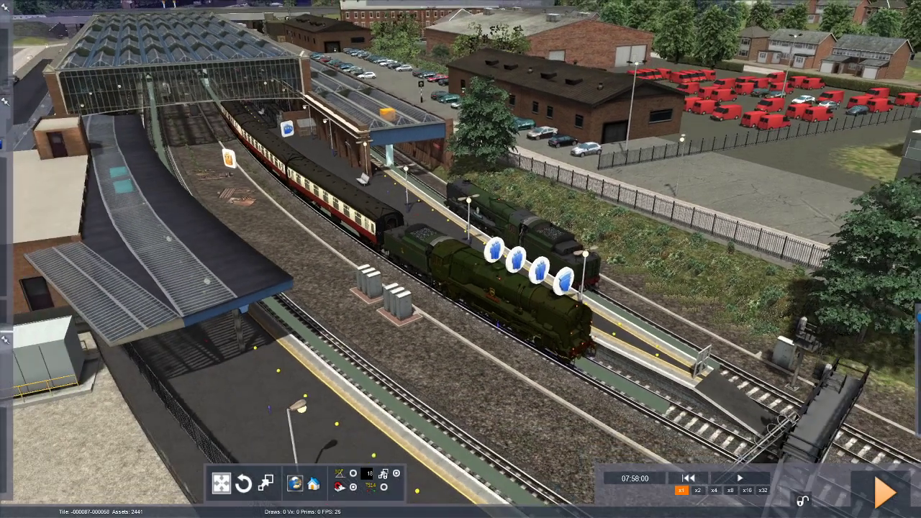
pyautogui.press('Down')
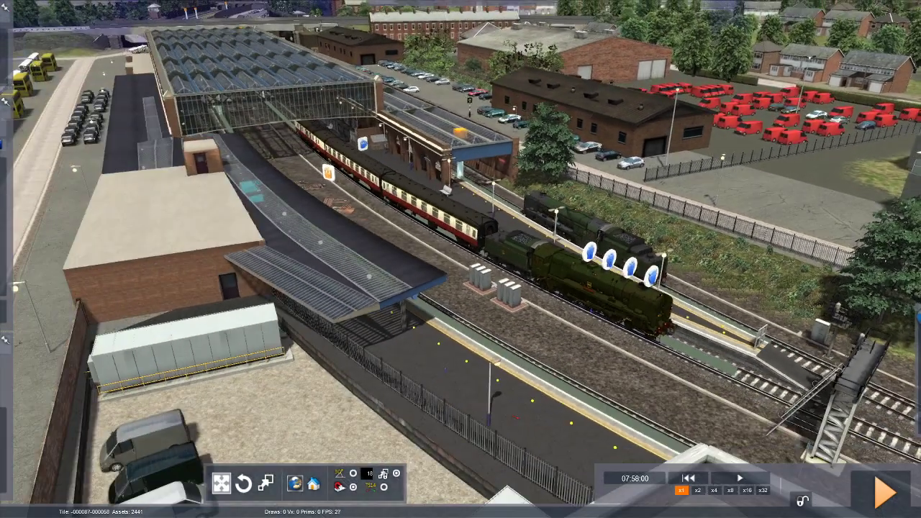
pyautogui.moveTo(461, 259); pyautogui.dragTo(719, 210, button='right')
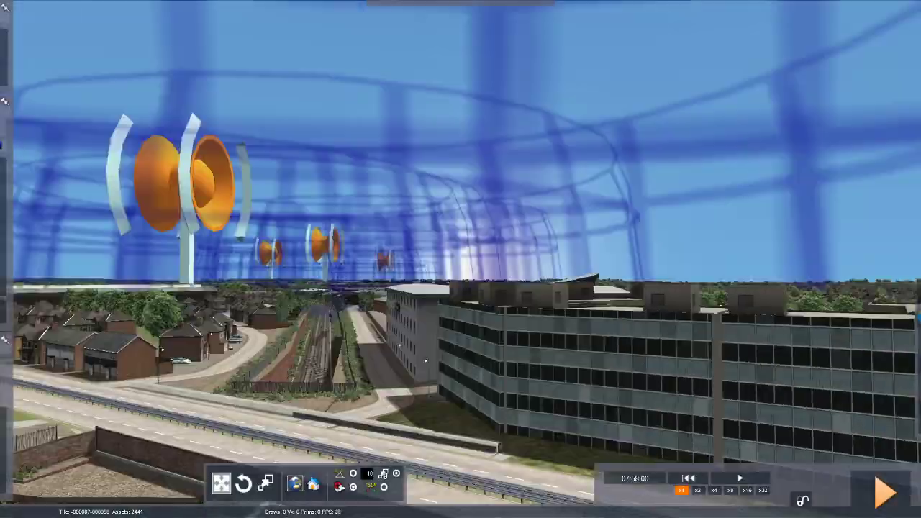
pyautogui.press('Up')
pyautogui.moveTo(461, 259); pyautogui.dragTo(526, 380, button='right')
pyautogui.press('Up')
pyautogui.press('Up')
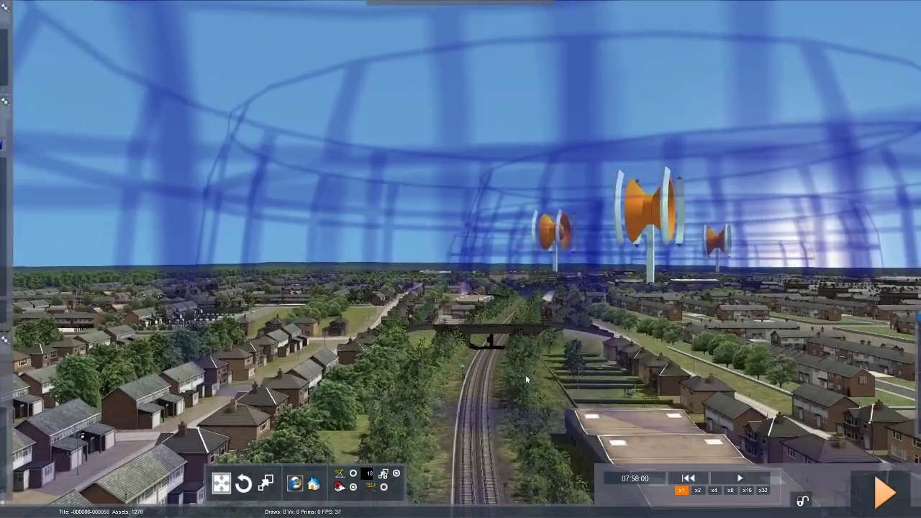
# Step: Locate the Christchurch platforms on the 2D map and bring the 3D view to that station
pyautogui.moveTo(402, 5)
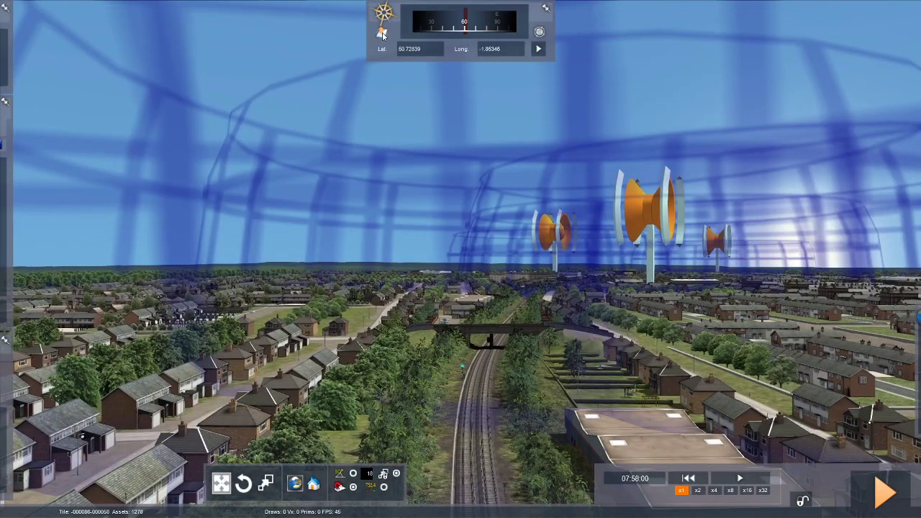
pyautogui.click(382, 34)
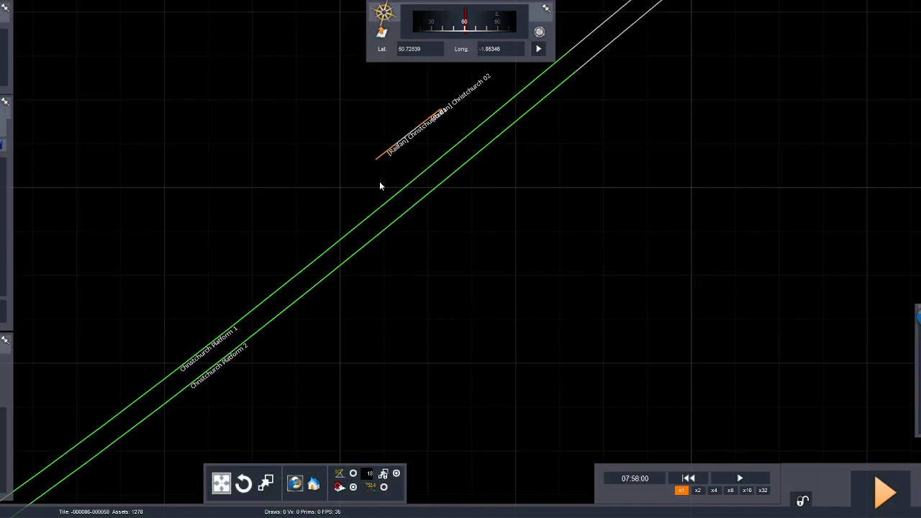
pyautogui.scroll(-5, 445, 299)
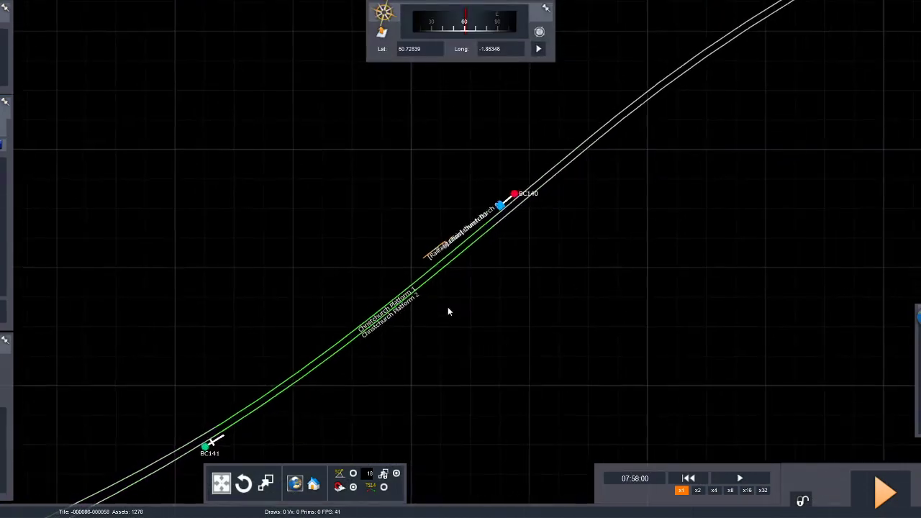
pyautogui.scroll(3, 432, 319)
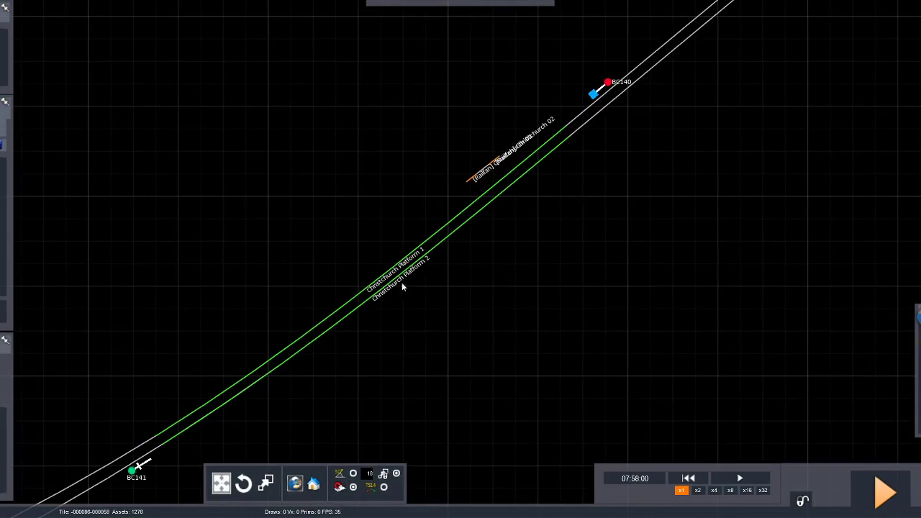
pyautogui.doubleClick(402, 284)
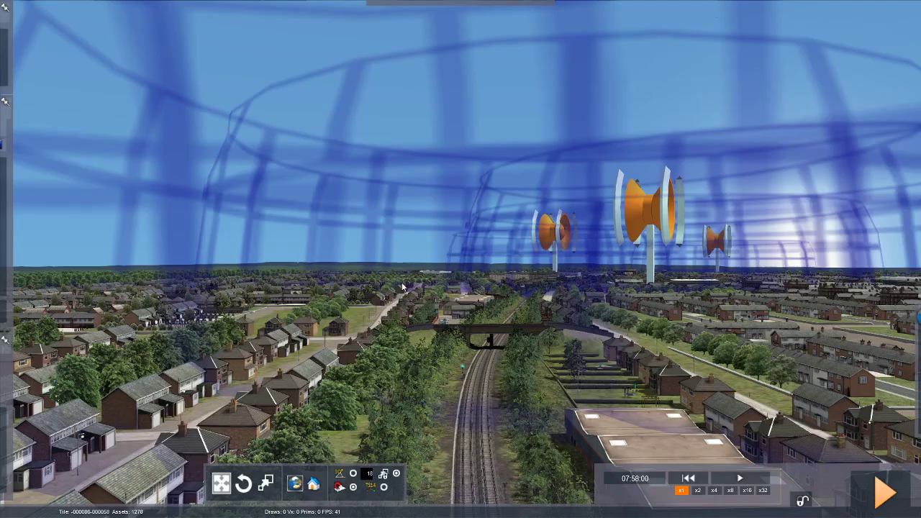
pyautogui.click(381, 32)
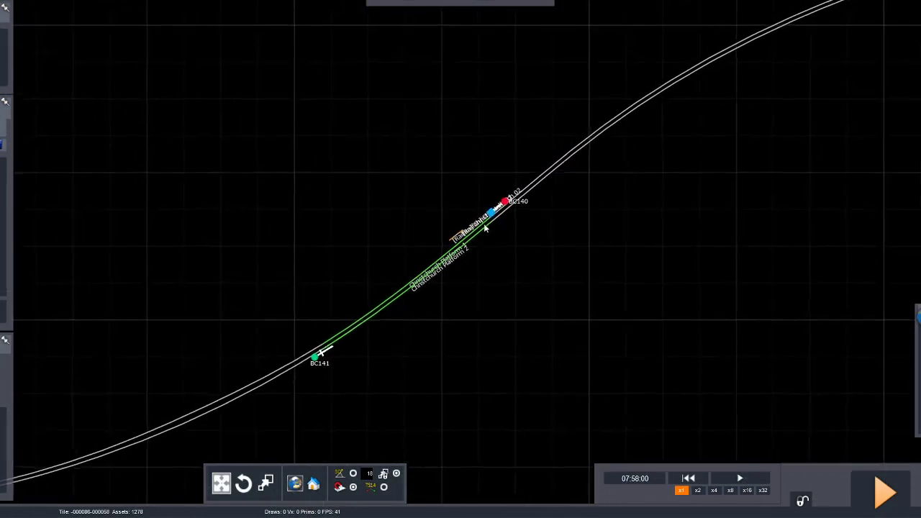
pyautogui.moveTo(530, 59)
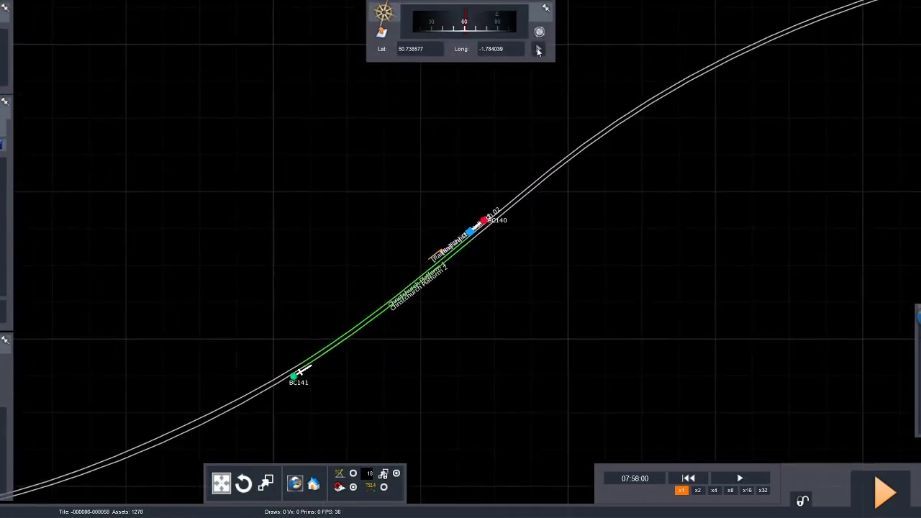
pyautogui.click(538, 48)
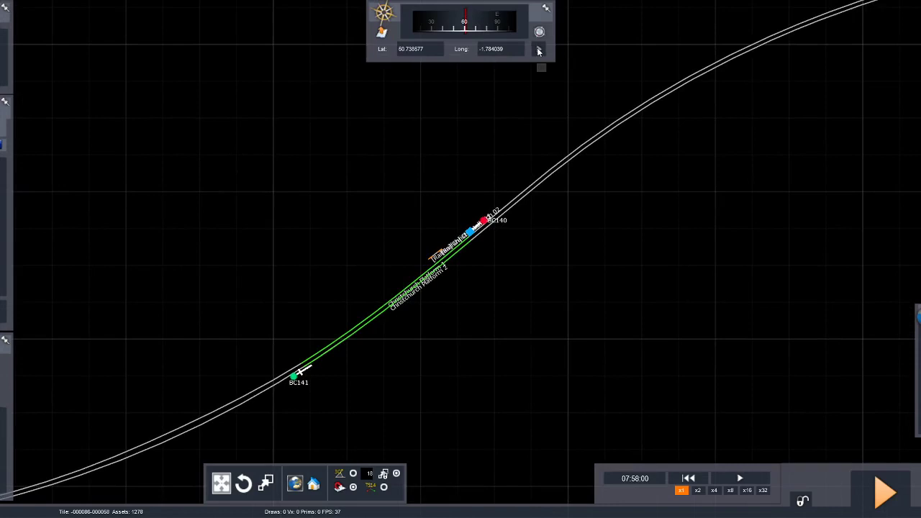
pyautogui.click(382, 33)
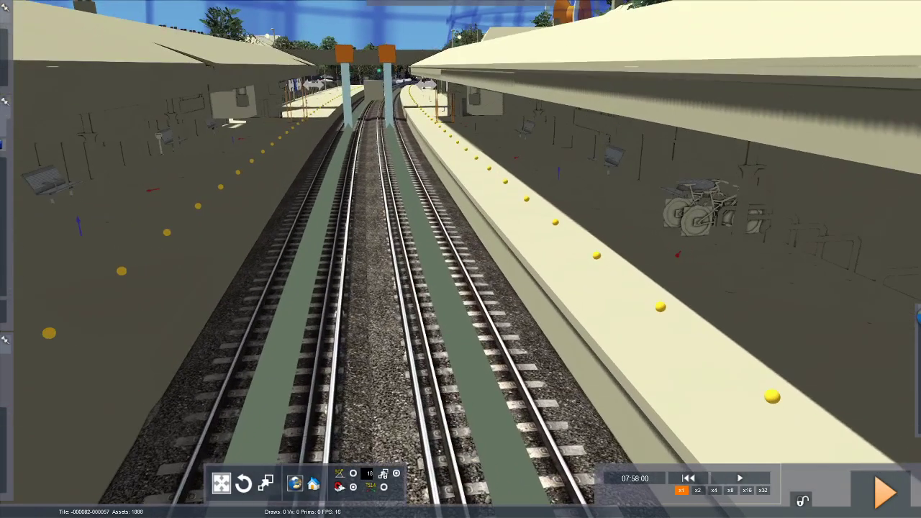
# Step: Place a Rebuilt Light Pacific locomotive on the track beyond the footbridge at Christchurch station
pyautogui.moveTo(288, 216); pyautogui.dragTo(224, 211, button='right')
pyautogui.press('Up')
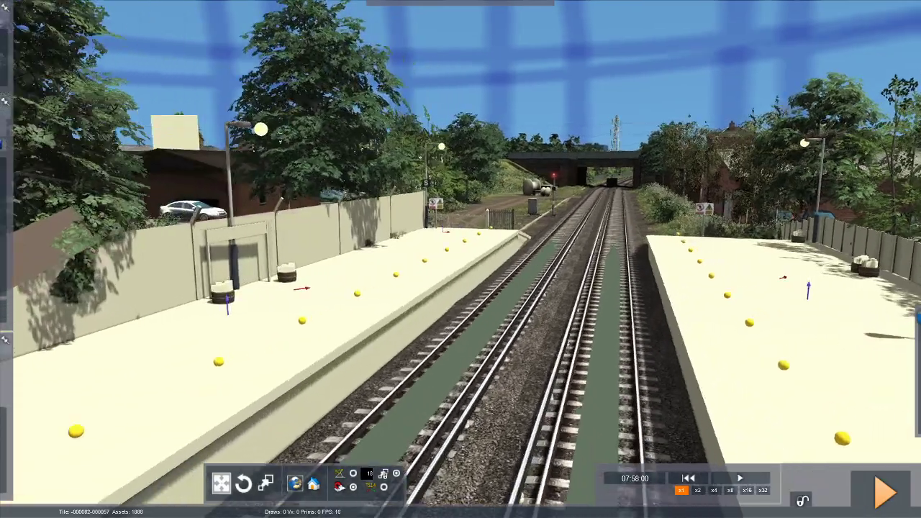
pyautogui.moveTo(223, 211); pyautogui.dragTo(91, 76, button='right')
pyautogui.press('Up')
pyautogui.moveTo(460, 259); pyautogui.dragTo(281, 324, button='right')
pyautogui.press('Down')
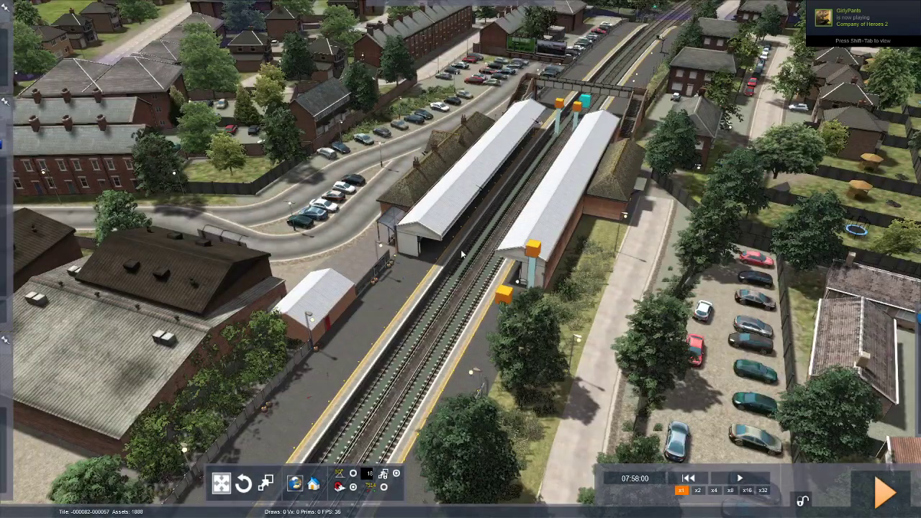
pyautogui.moveTo(17, 173)
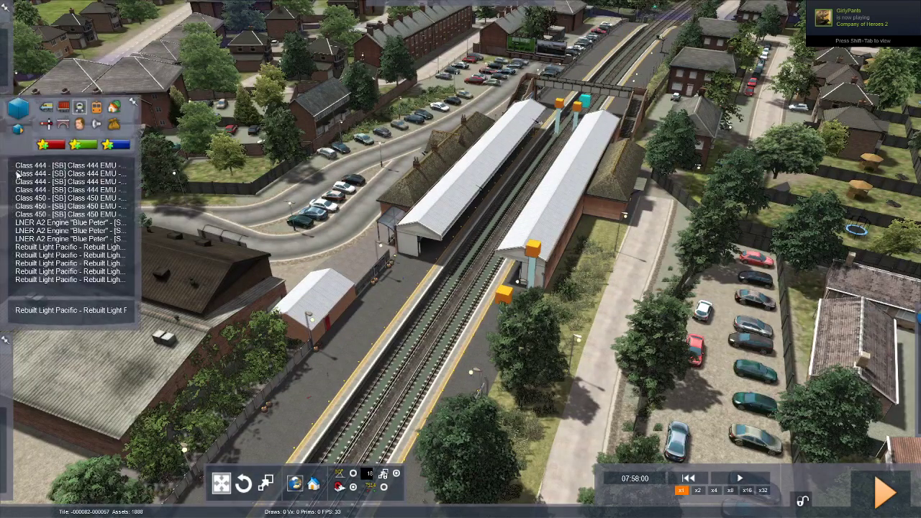
pyautogui.click(65, 280)
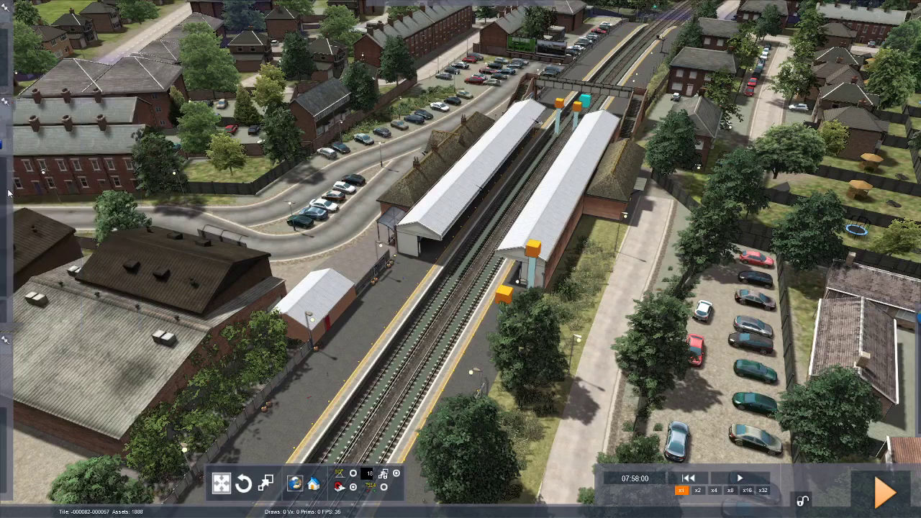
pyautogui.moveTo(9, 192)
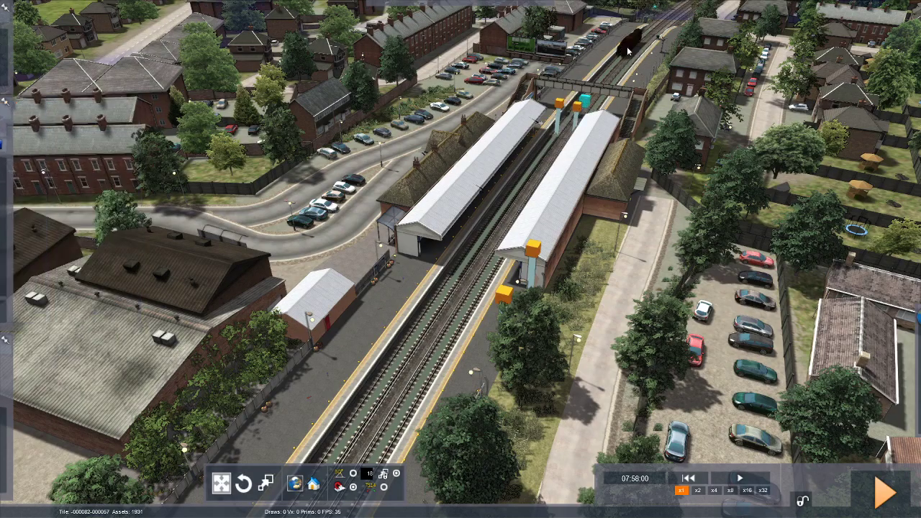
pyautogui.click(626, 50)
# Step: Attach an [SB] Mk1 BG coach and then an [SB] Mk1 RMB coach behind the Christchurch locomotive
pyautogui.moveTo(639, 96); pyautogui.dragTo(626, 6, button='right')
pyautogui.press('Up')
pyautogui.press('Right')
pyautogui.press('Down')
pyautogui.press('Right')
pyautogui.press('Up')
pyautogui.press('Up')
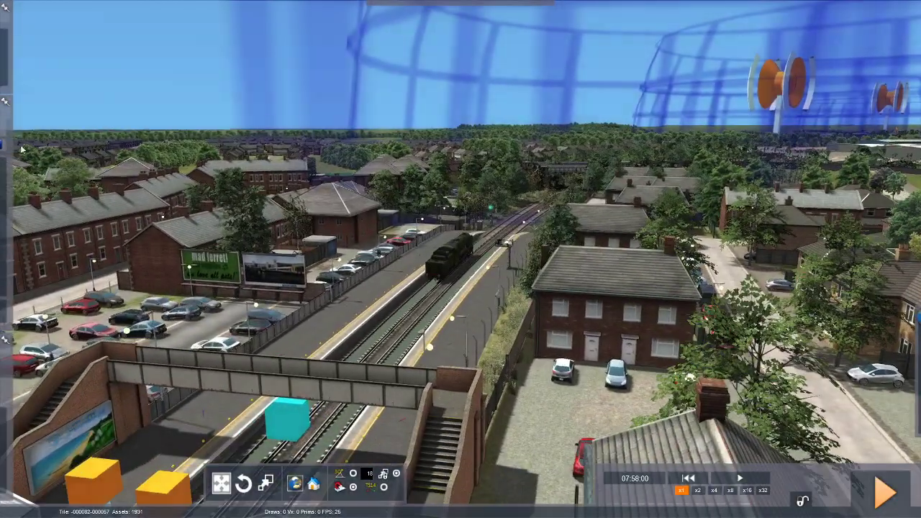
pyautogui.moveTo(13, 191)
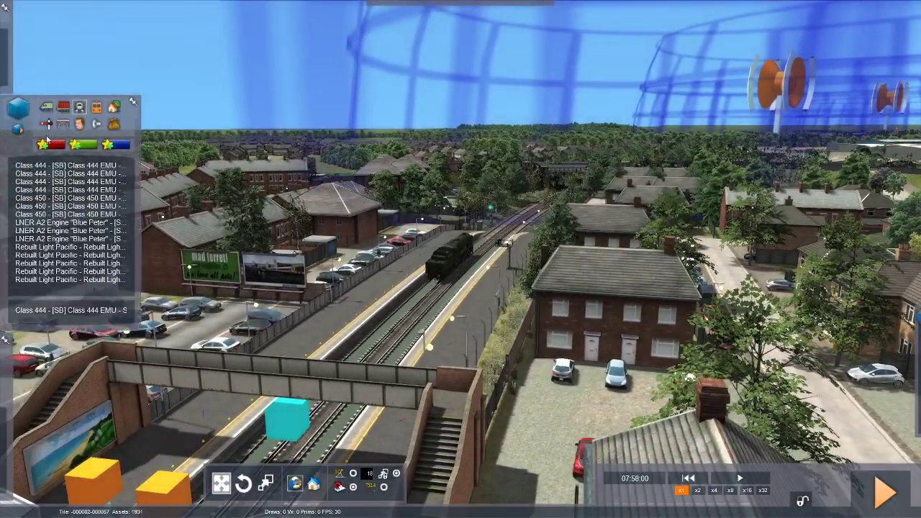
pyautogui.click(64, 107)
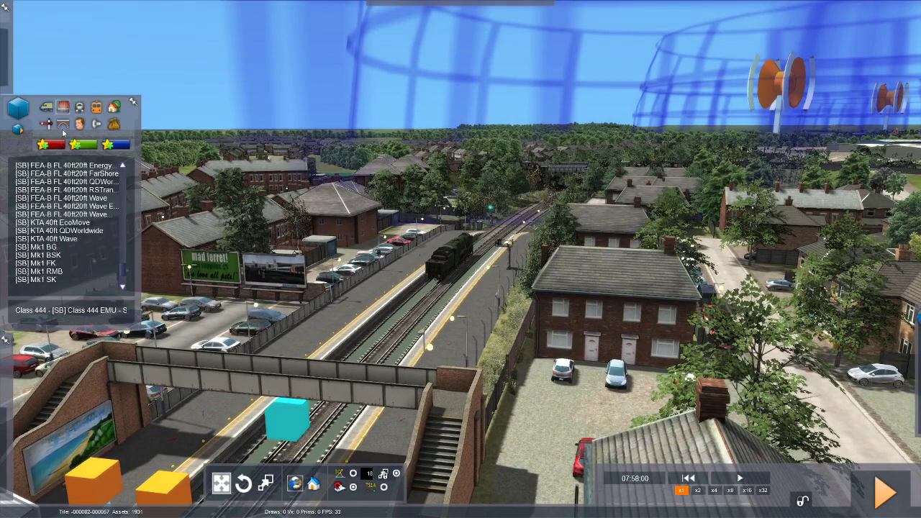
pyautogui.click(39, 247)
pyautogui.click(418, 277)
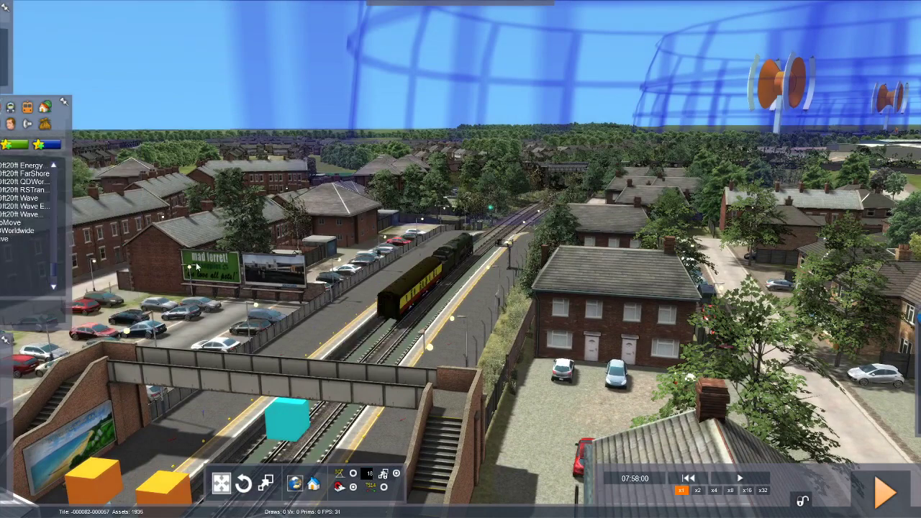
pyautogui.moveTo(51, 272)
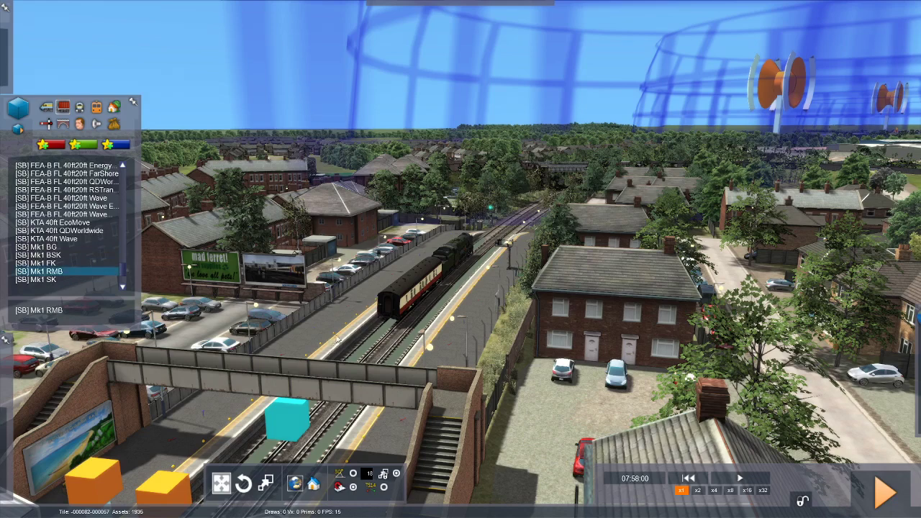
pyautogui.click(361, 354)
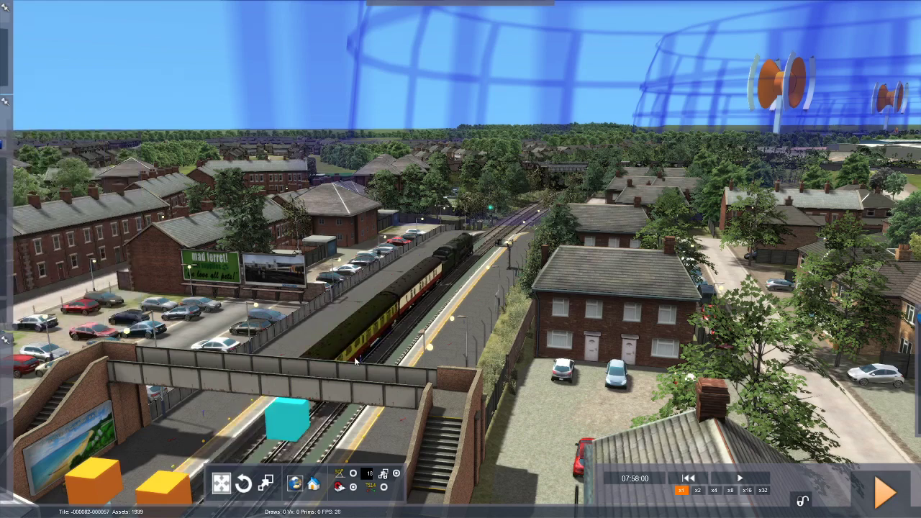
# Step: Attach an [SB] Mk1 SK coach to the rear of the steam train at Christchurch station
pyautogui.moveTo(34, 207)
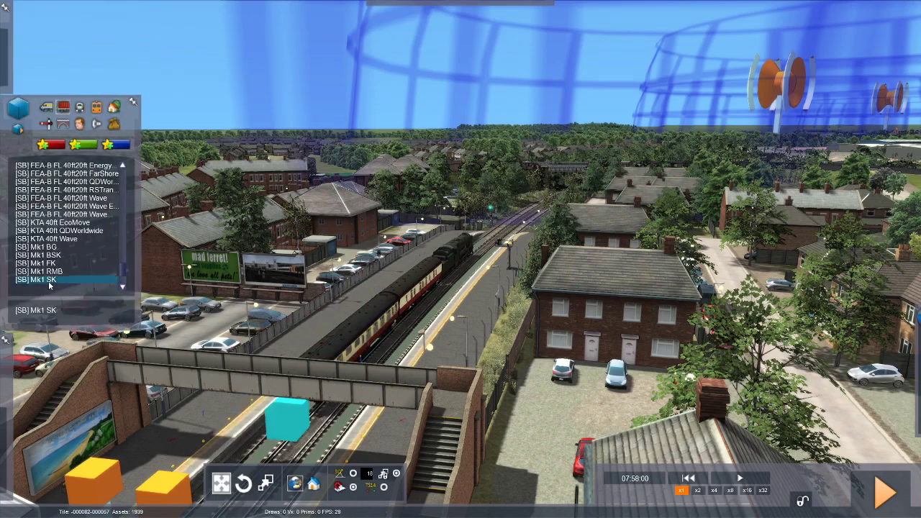
pyautogui.click(377, 358)
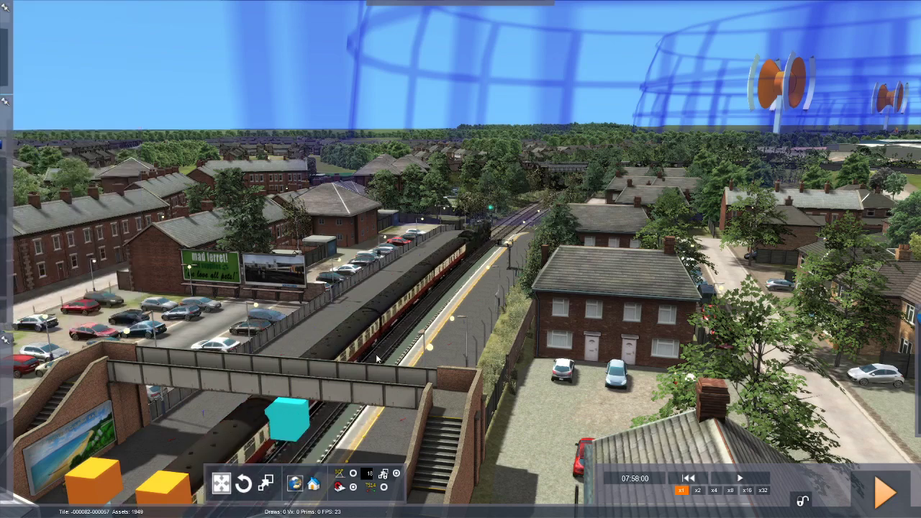
pyautogui.moveTo(391, 341)
pyautogui.mouseDown(button='right')
pyautogui.moveTo(461, 270)
pyautogui.moveTo(432, 353)
pyautogui.moveTo(353, 399)
pyautogui.moveTo(346, 428)
pyautogui.moveTo(259, 428)
pyautogui.moveTo(379, 351)
pyautogui.mouseUp(button='right')
pyautogui.press('Up')
pyautogui.press('Up')
pyautogui.press('Down')
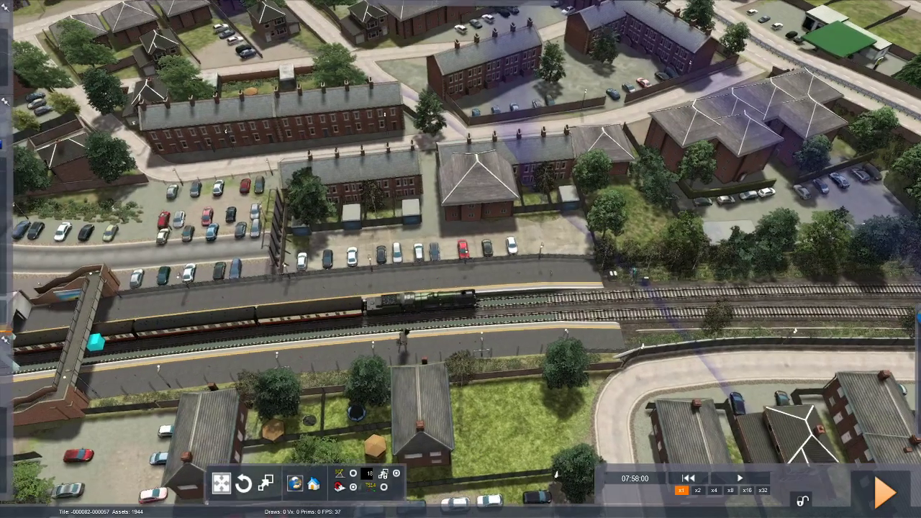
# Step: Open the scenario timetable and rename the Christchurch train's service, Service1, as 34046
pyautogui.moveTo(22, 58)
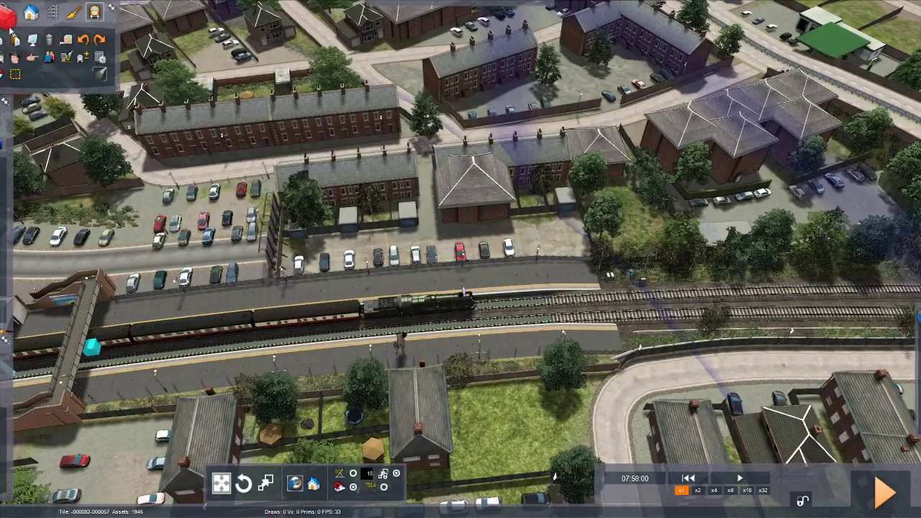
pyautogui.click(19, 74)
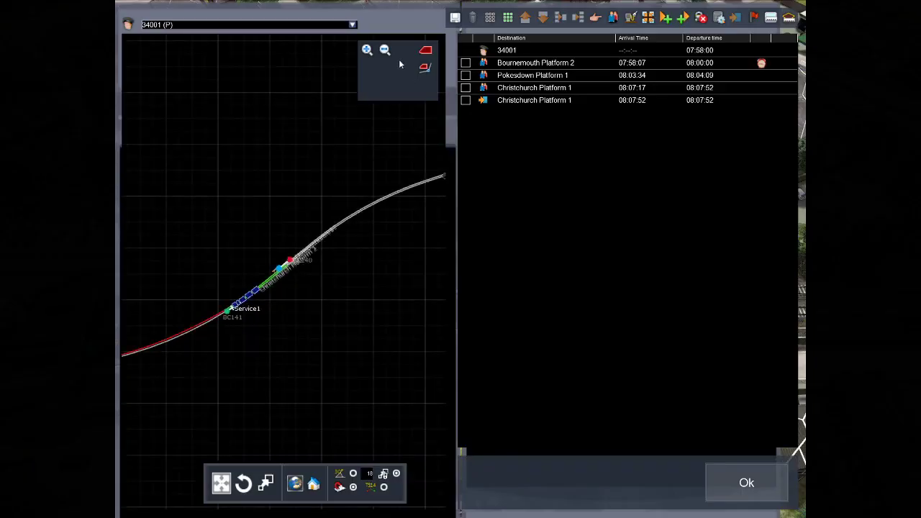
pyautogui.click(353, 26)
pyautogui.click(274, 40)
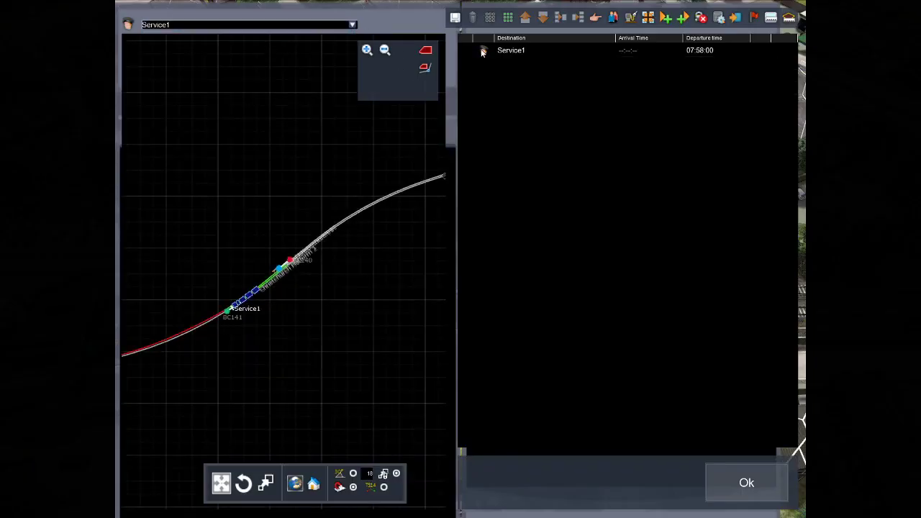
pyautogui.click(482, 52)
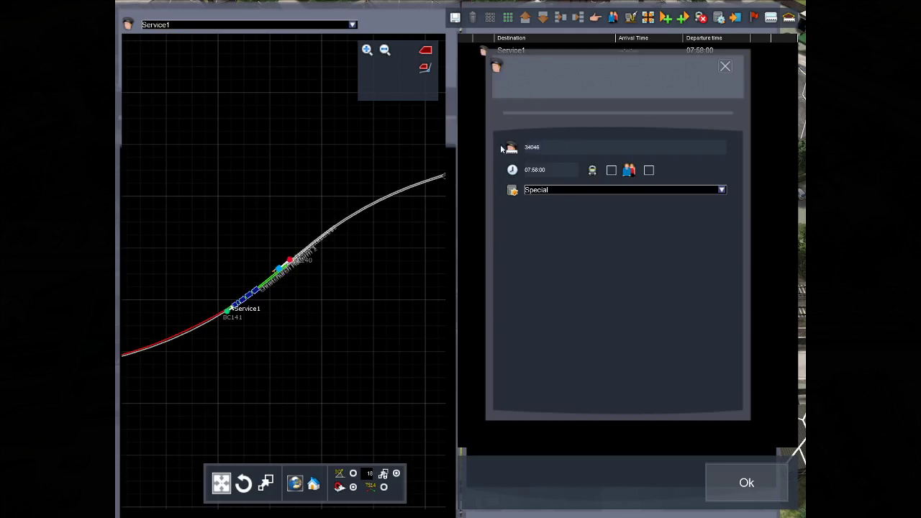
pyautogui.click(724, 67)
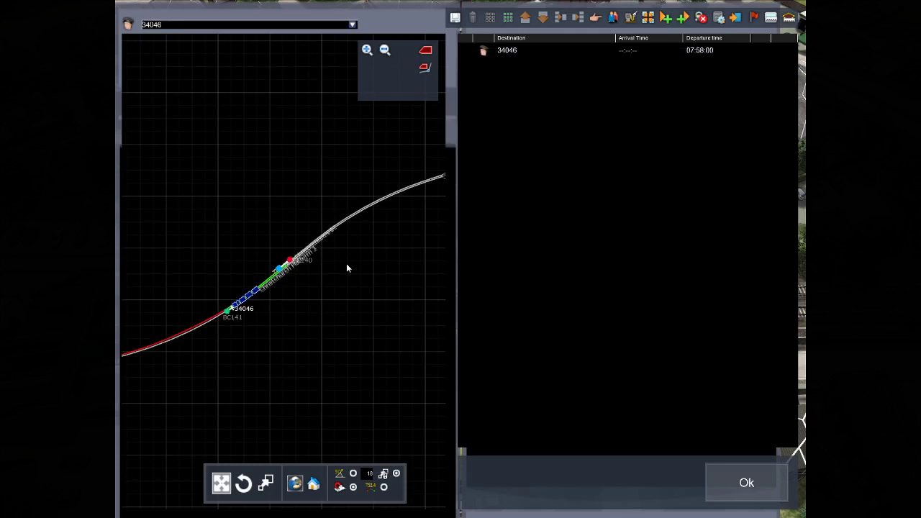
# Step: Add a passenger pick-up stop at Christchurch Platform 2 to the 34046 service
pyautogui.click(353, 26)
pyautogui.click(313, 91)
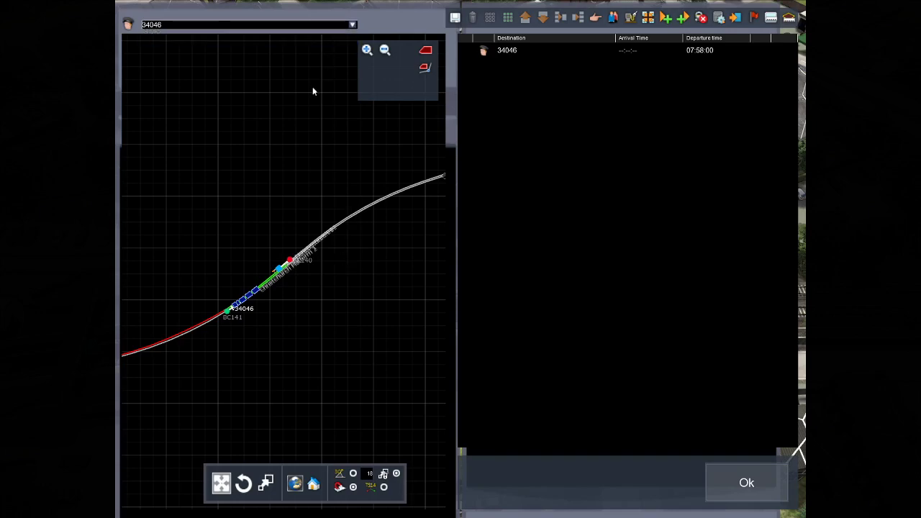
pyautogui.click(612, 18)
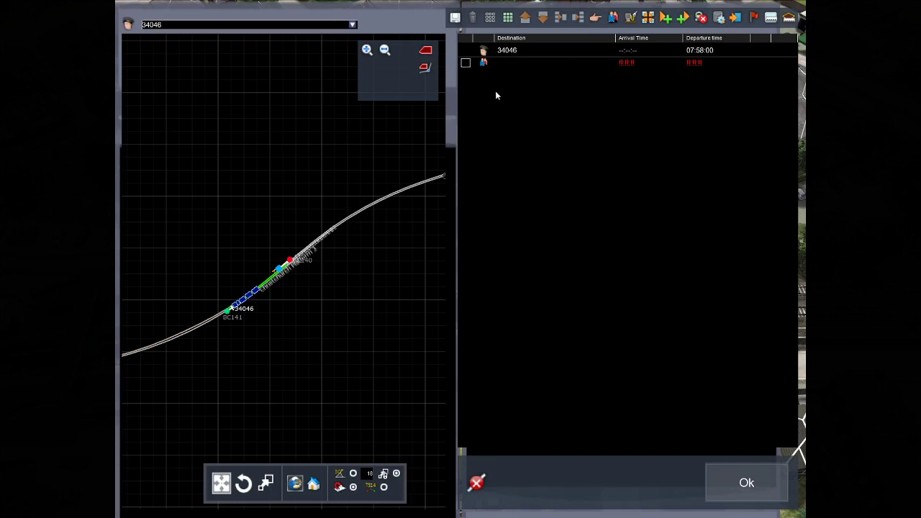
pyautogui.doubleClick(485, 64)
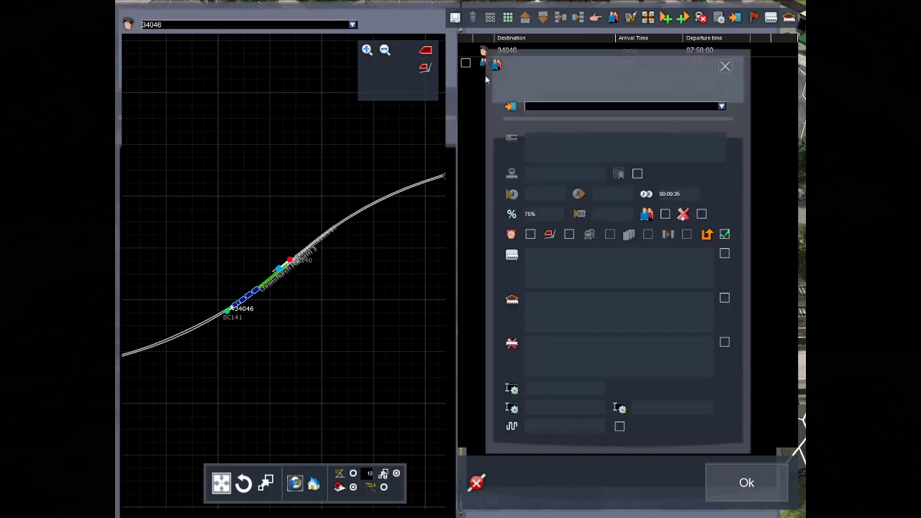
pyautogui.click(722, 107)
pyautogui.scroll(-10, 724, 138)
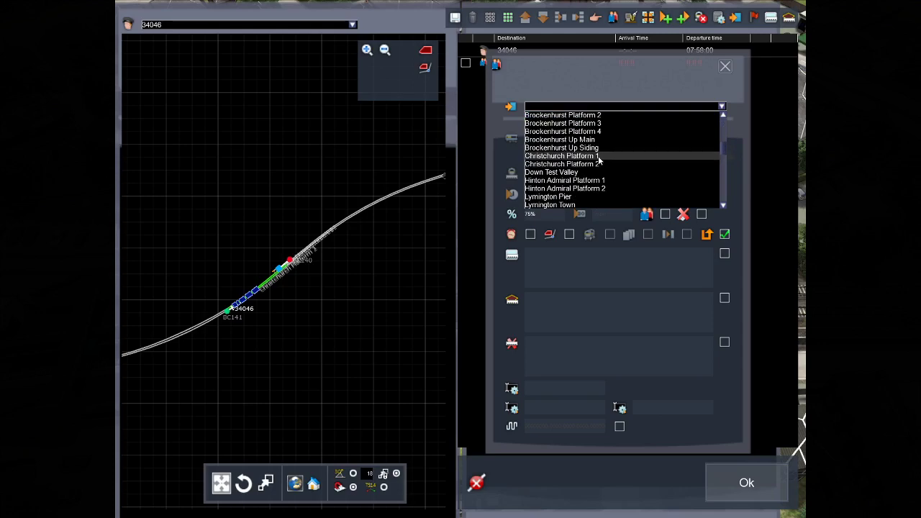
pyautogui.click(600, 164)
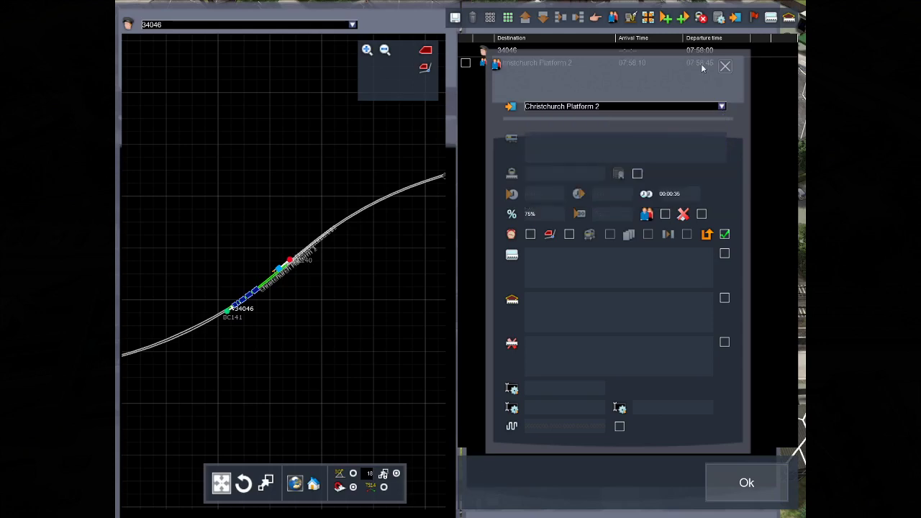
pyautogui.click(724, 65)
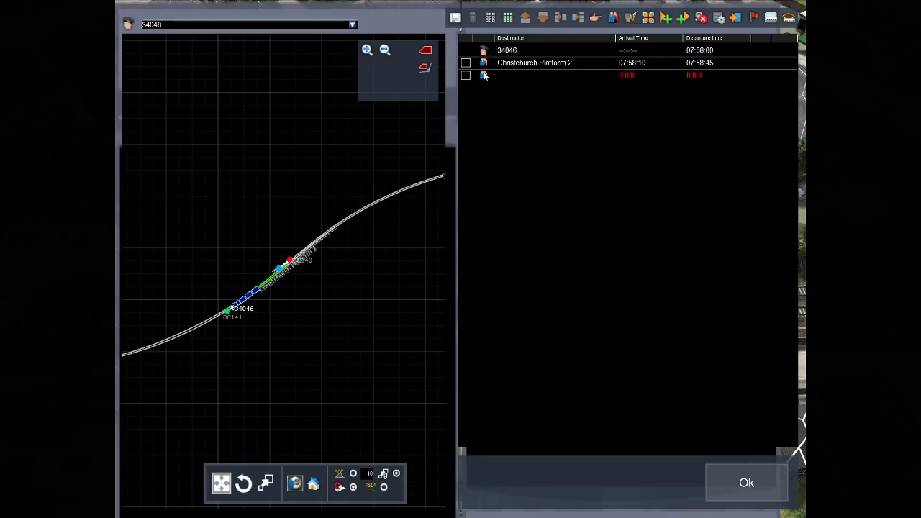
# Step: Set the second passenger stop of the 34046 service to Pokesdown Platform 2
pyautogui.click(484, 75)
pyautogui.click(721, 107)
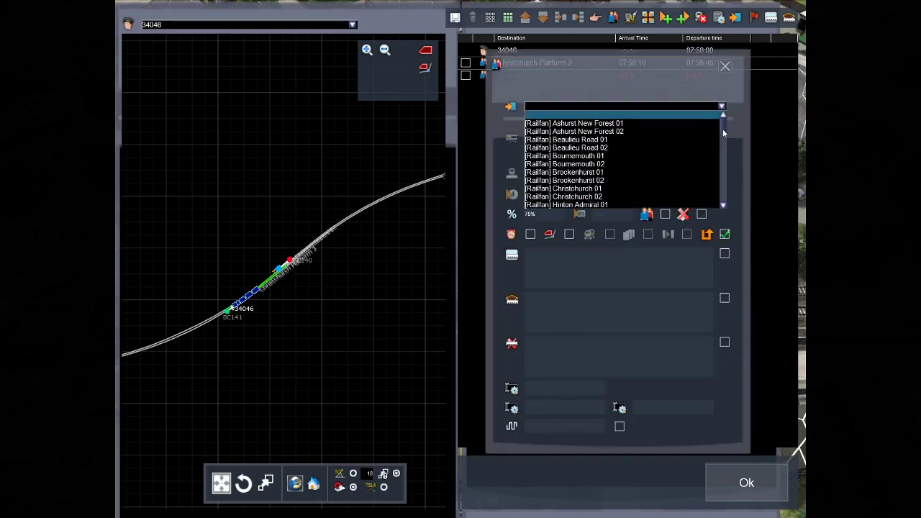
pyautogui.moveTo(724, 133); pyautogui.dragTo(723, 174)
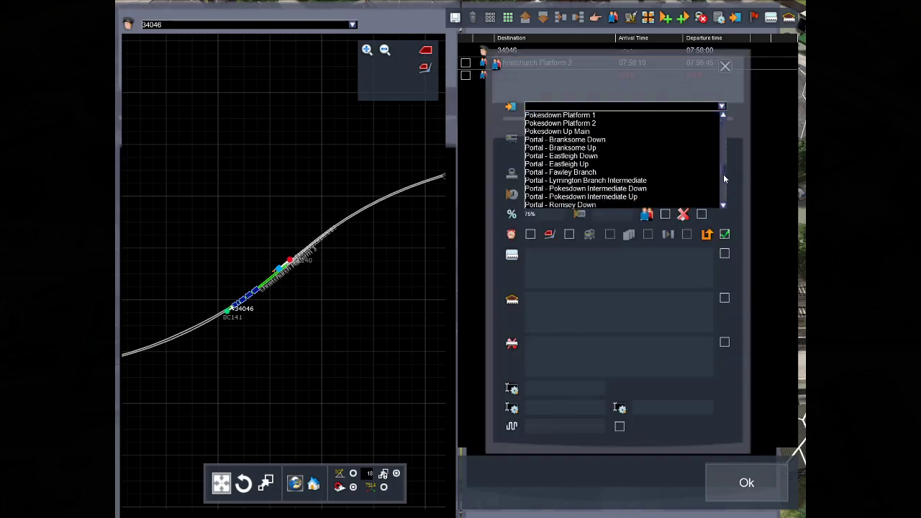
pyautogui.click(581, 123)
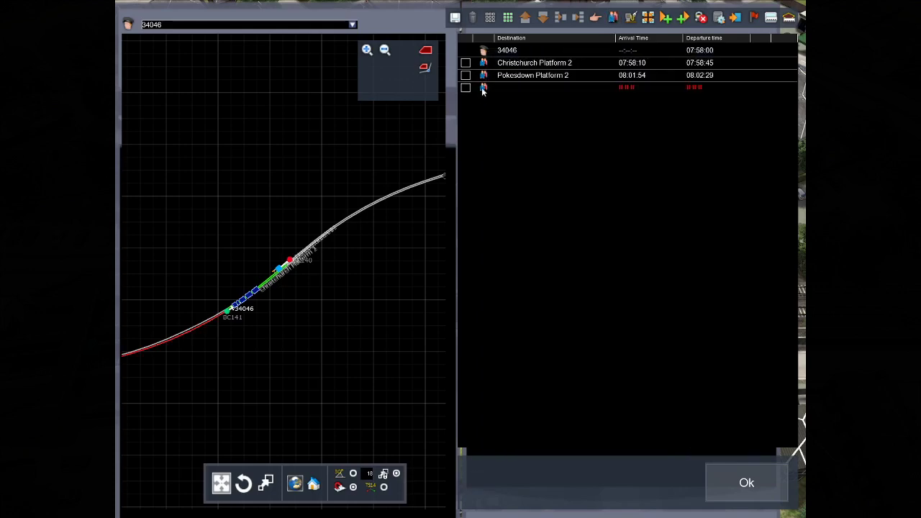
# Step: Set the third passenger stop of the 34046 service to Bournemouth Platform 3
pyautogui.click(482, 89)
pyautogui.click(721, 112)
pyautogui.scroll(-8, 720, 133)
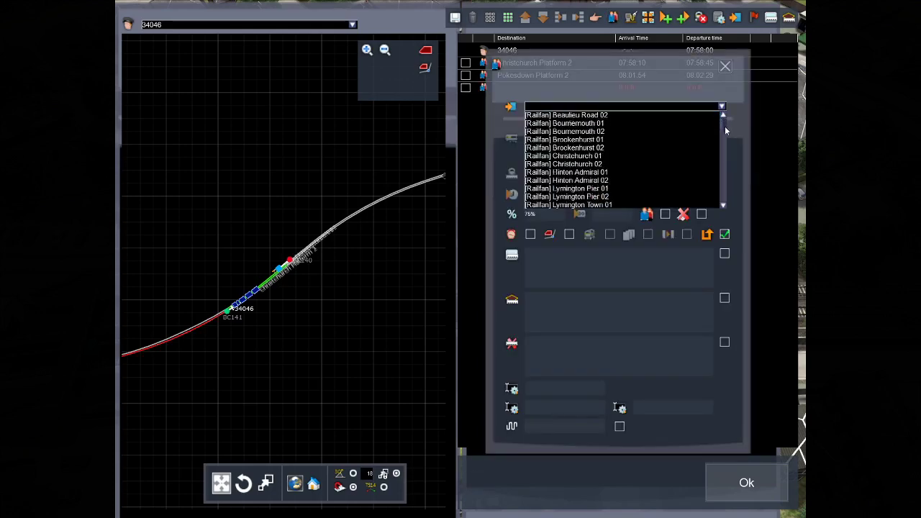
pyautogui.scroll(10, 723, 144)
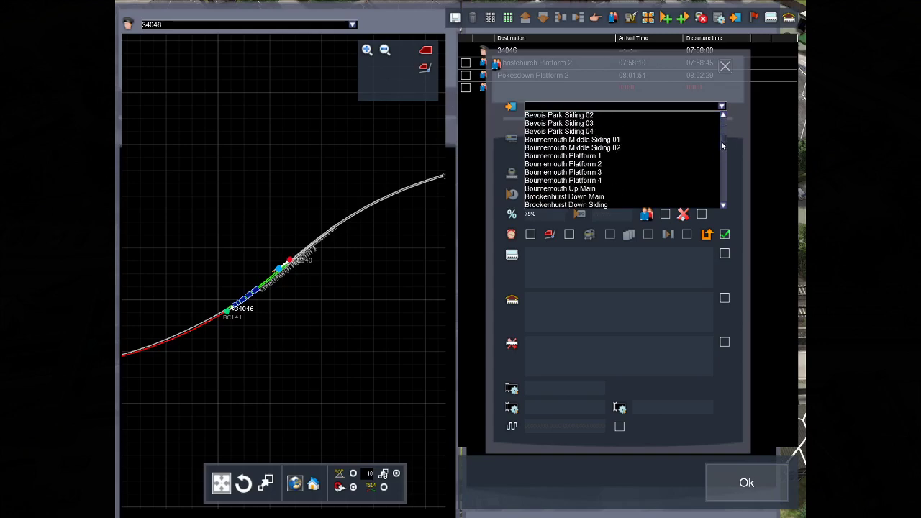
pyautogui.click(586, 173)
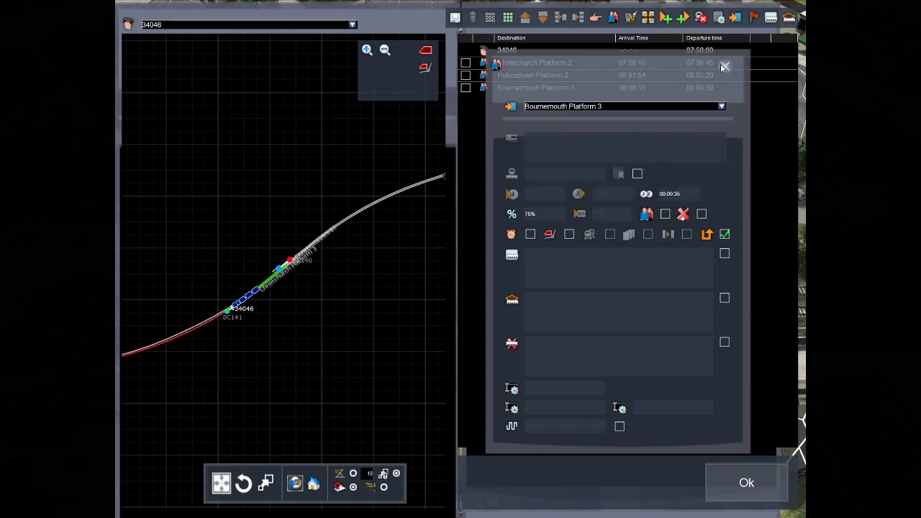
pyautogui.click(724, 66)
# Step: Add a final destination at Bournemouth Platform 3 to the 34046 service and confirm the timetable
pyautogui.click(735, 19)
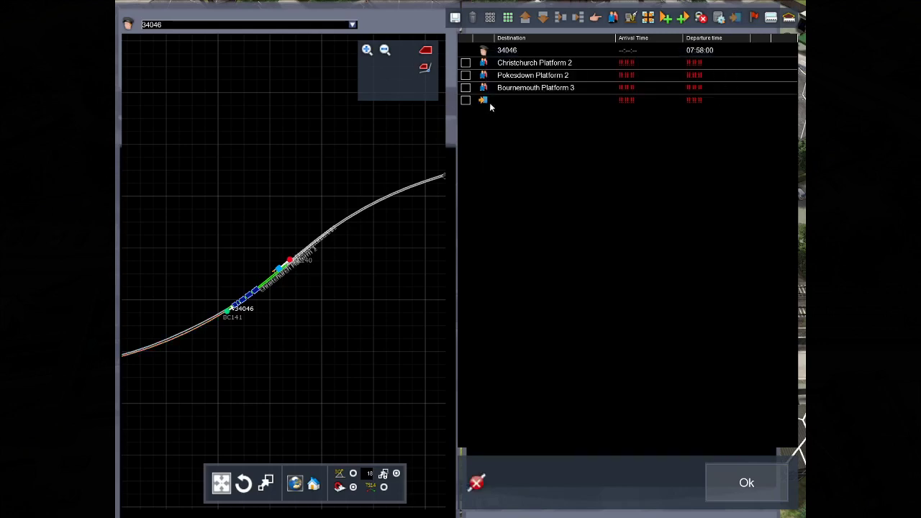
pyautogui.click(487, 102)
pyautogui.click(722, 106)
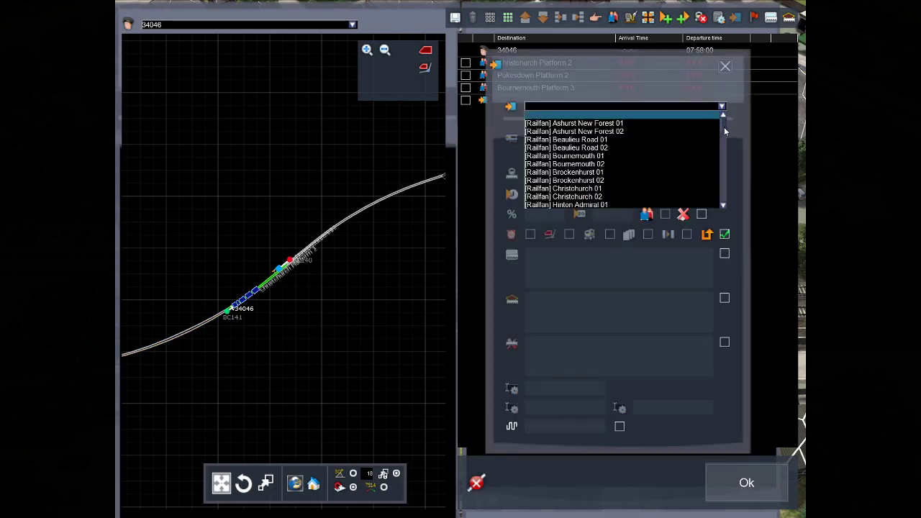
pyautogui.moveTo(723, 132); pyautogui.dragTo(723, 146)
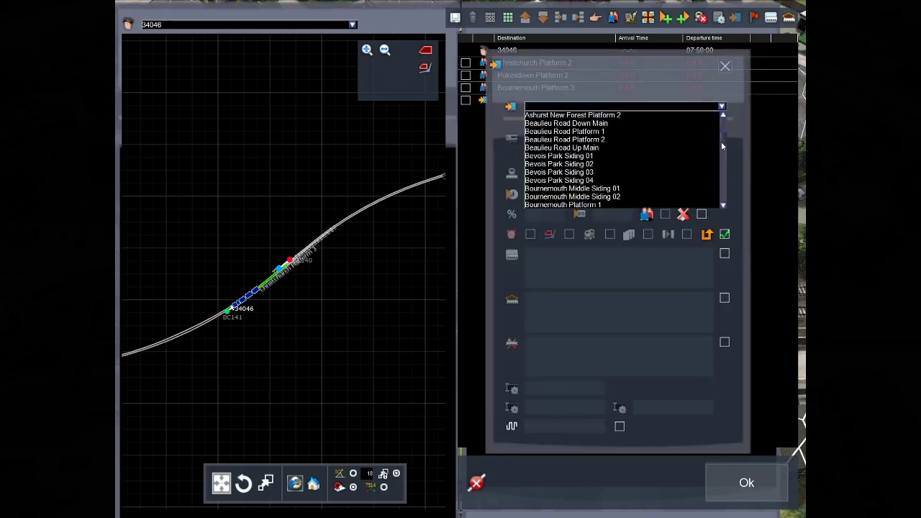
pyautogui.scroll(-3, 722, 148)
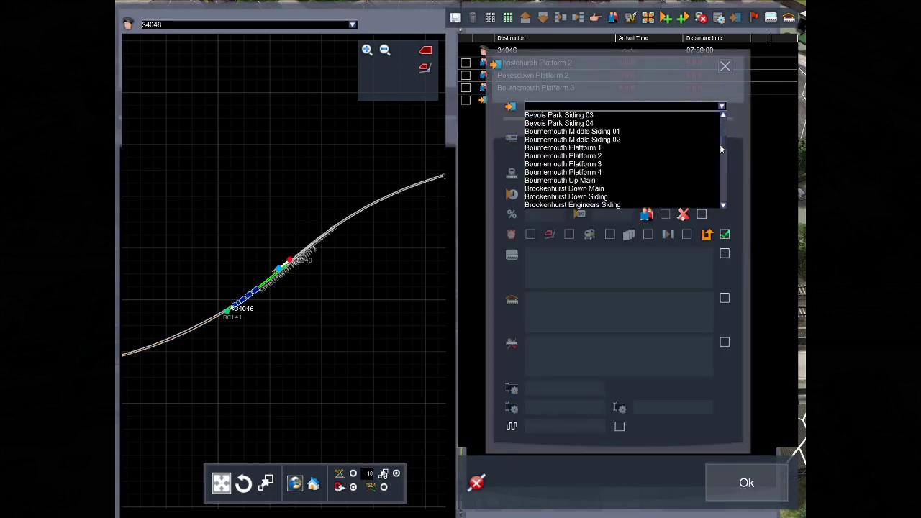
pyautogui.click(605, 164)
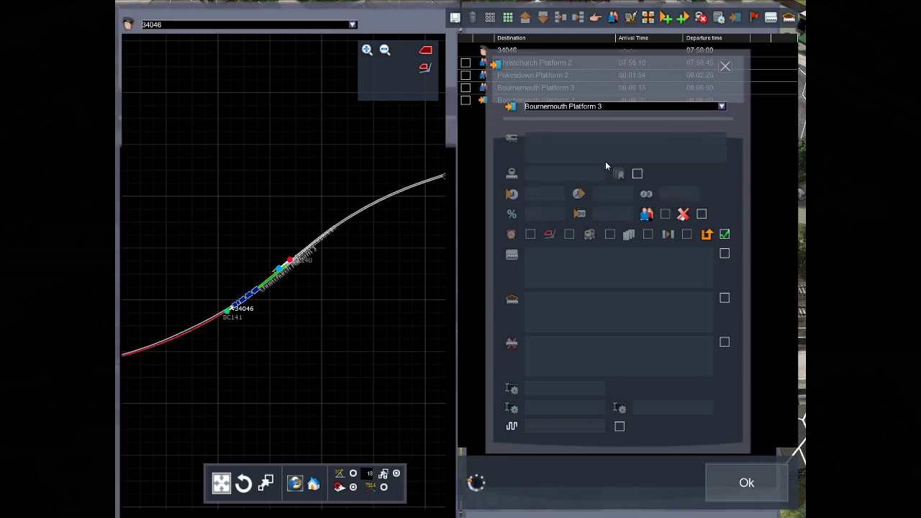
pyautogui.click(724, 67)
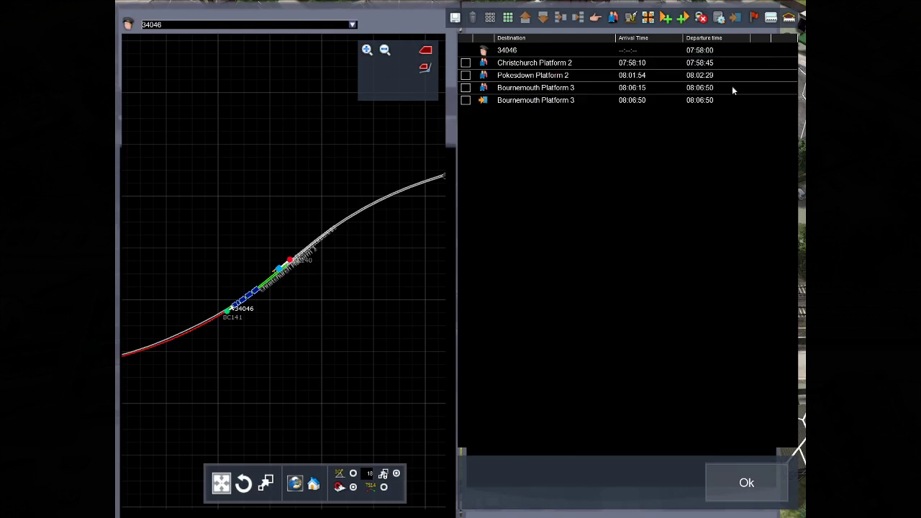
pyautogui.click(735, 489)
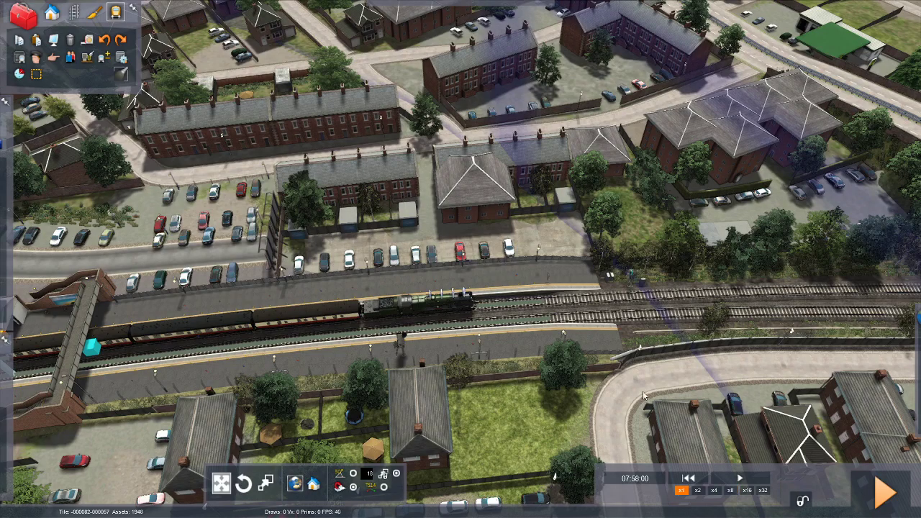
# Step: Start driving the scenario, saving the changes to it
pyautogui.moveTo(460, 259); pyautogui.dragTo(575, 234, button='right')
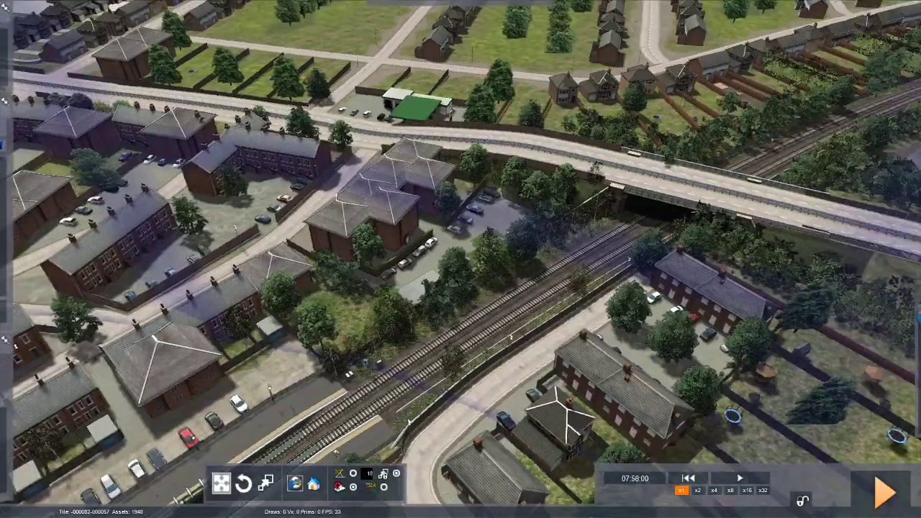
pyautogui.moveTo(460, 259); pyautogui.dragTo(533, 285, button='right')
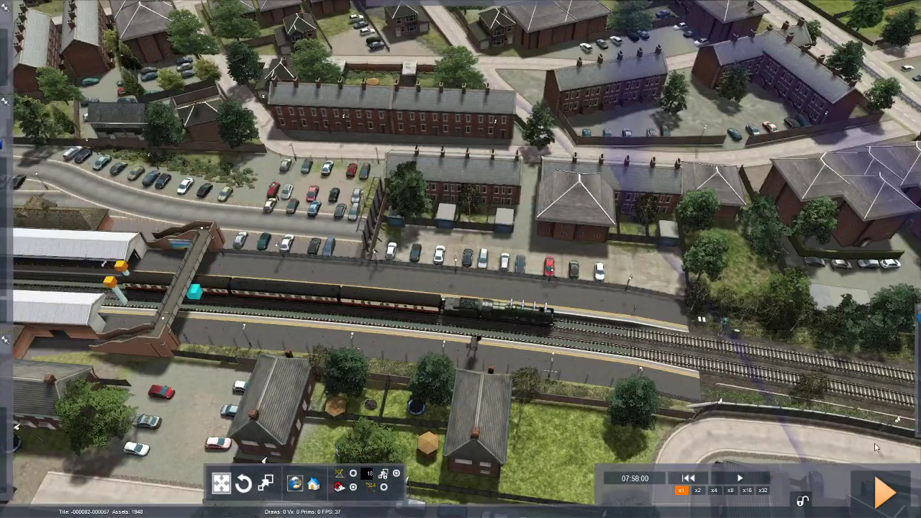
pyautogui.click(886, 494)
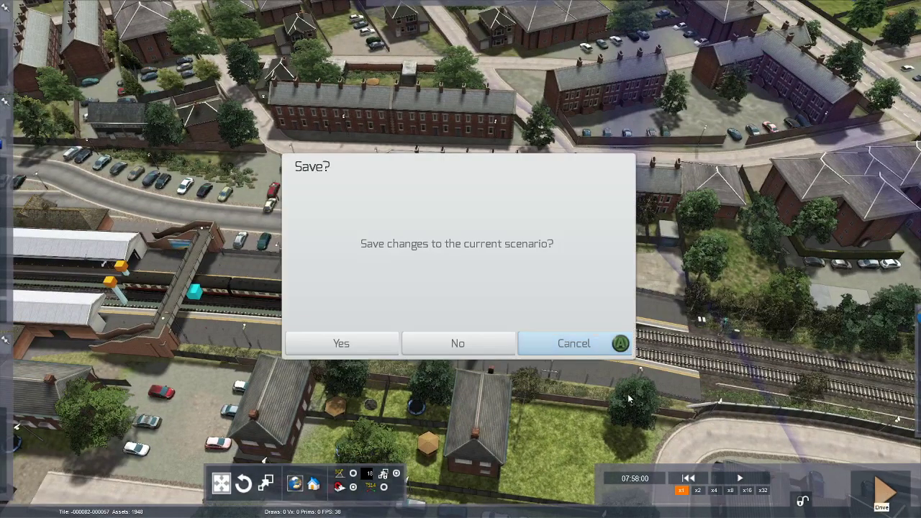
pyautogui.click(365, 345)
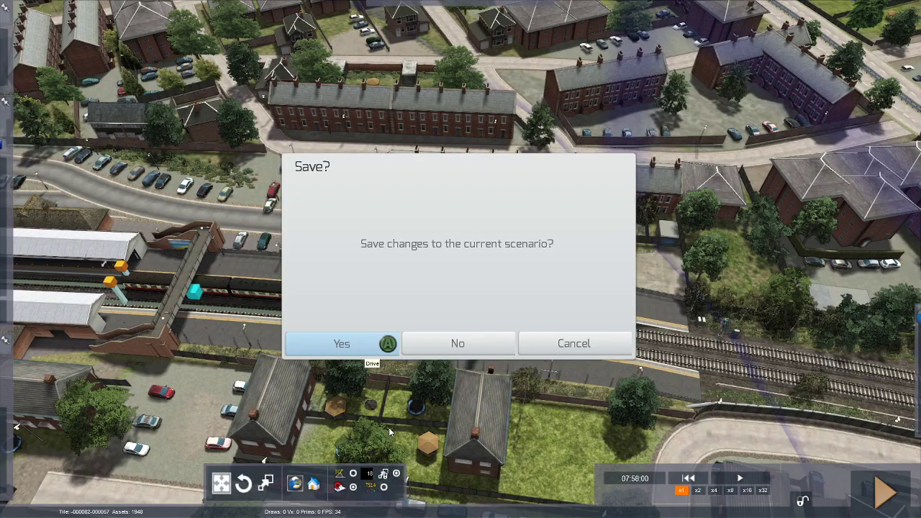
pyautogui.press('Return')
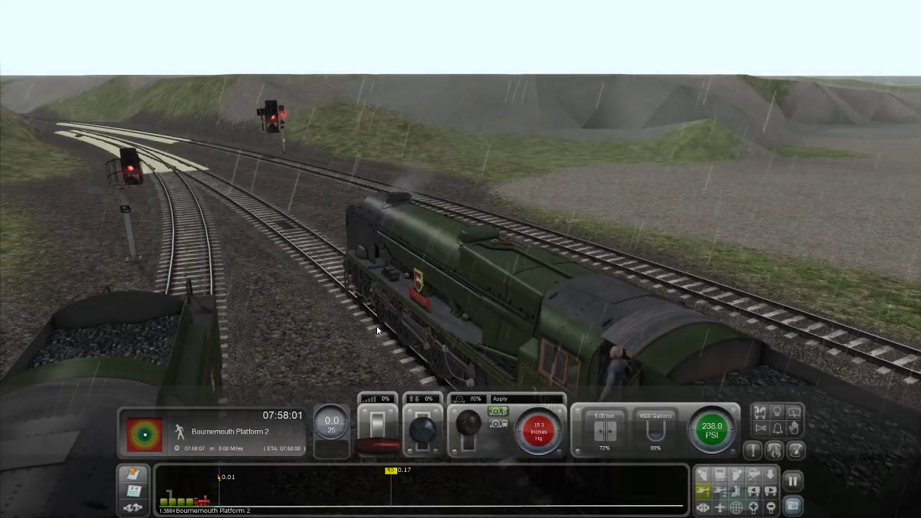
# Step: Examine player locomotive 34001, its coaches and the engine on the adjacent track at Bournemouth from the external camera
pyautogui.moveTo(372, 329); pyautogui.dragTo(612, 38, button='right')
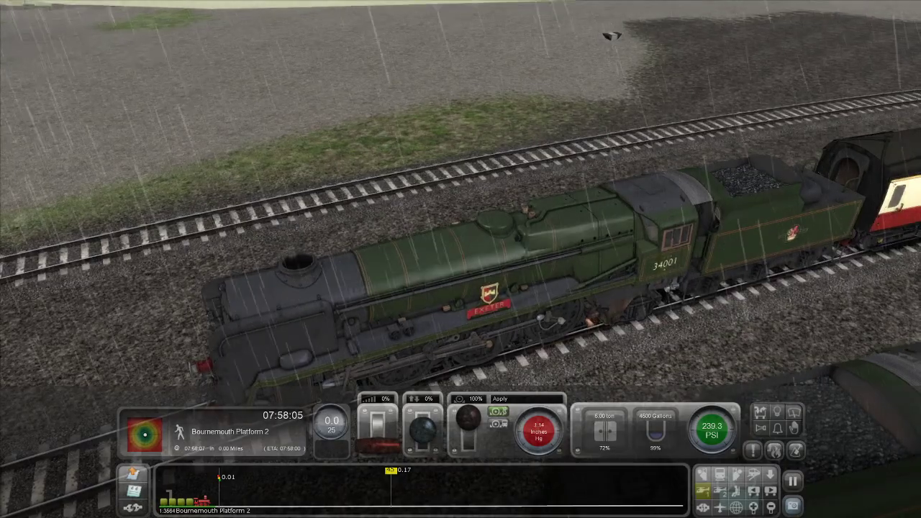
pyautogui.moveTo(461, 259); pyautogui.dragTo(464, 216, button='right')
pyautogui.scroll(-10, 461, 259)
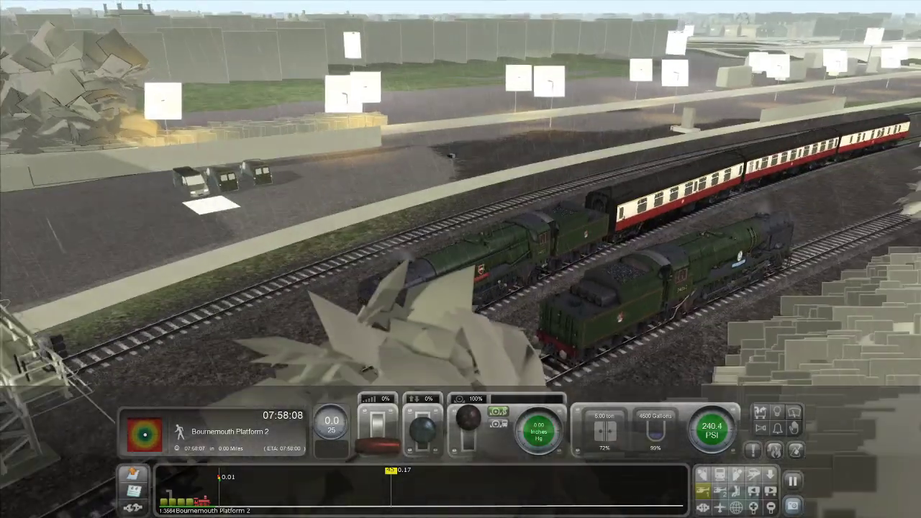
pyautogui.moveTo(461, 259); pyautogui.dragTo(366, 325, button='right')
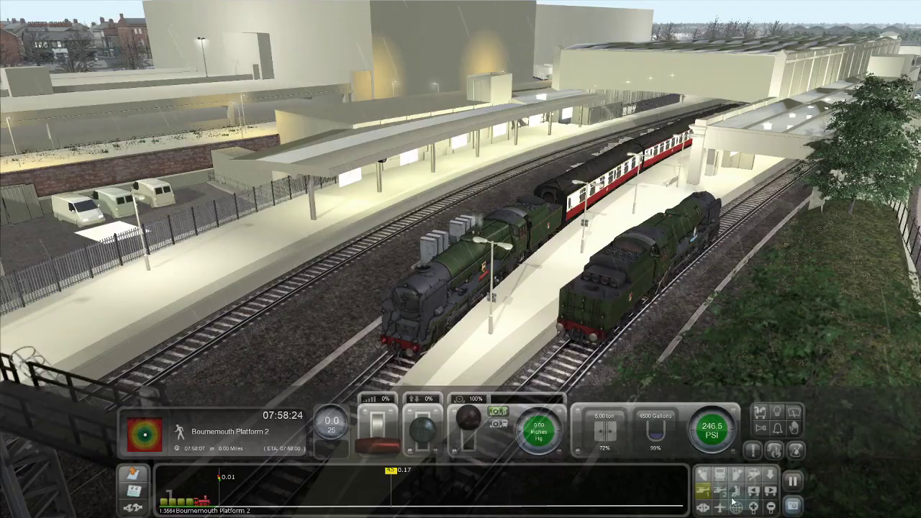
# Step: Examine locomotive 34062 on the track beside the player train at Bournemouth with the free-roaming camera
pyautogui.press('Up')
pyautogui.press('Right')
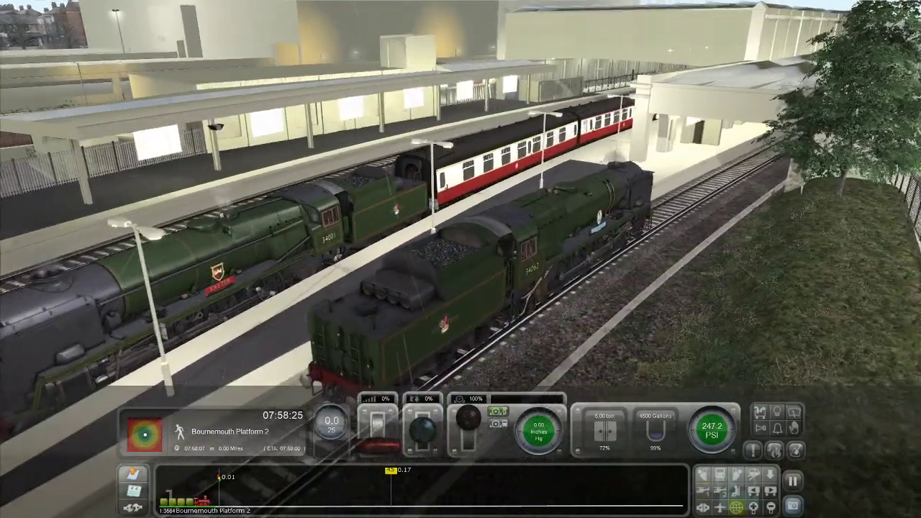
pyautogui.press('Up')
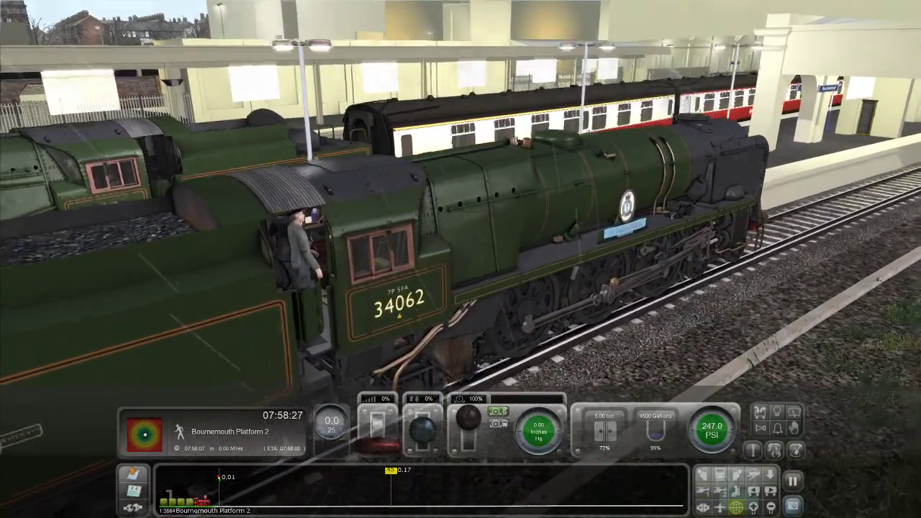
pyautogui.press('Down')
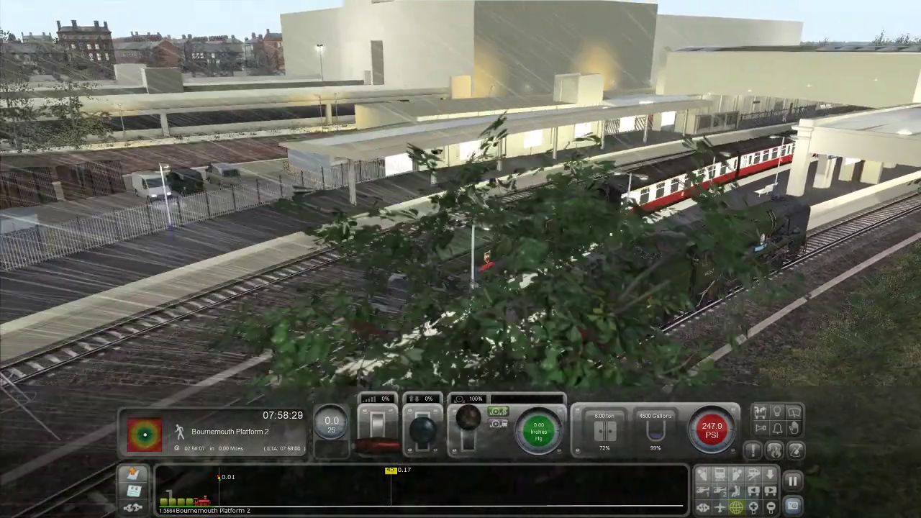
pyautogui.press('Down')
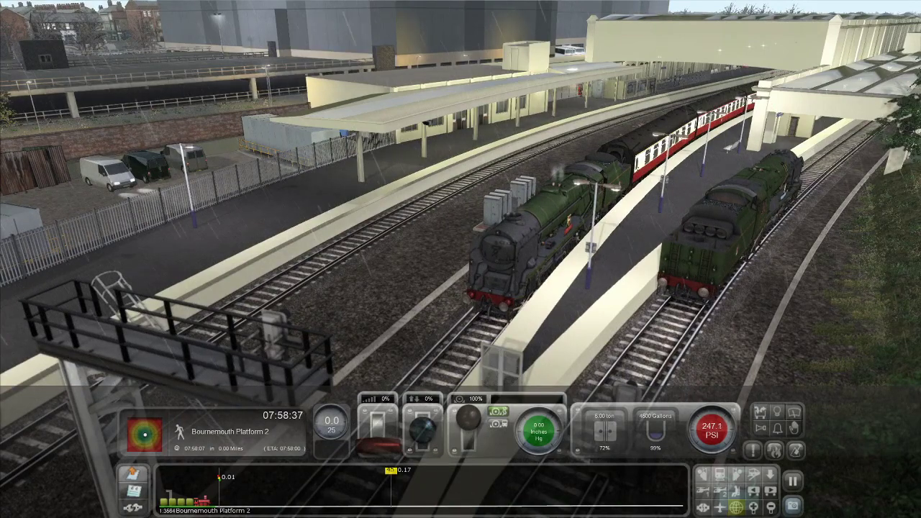
pyautogui.press('Down')
pyautogui.moveTo(658, 349); pyautogui.dragTo(657, 344, button='right')
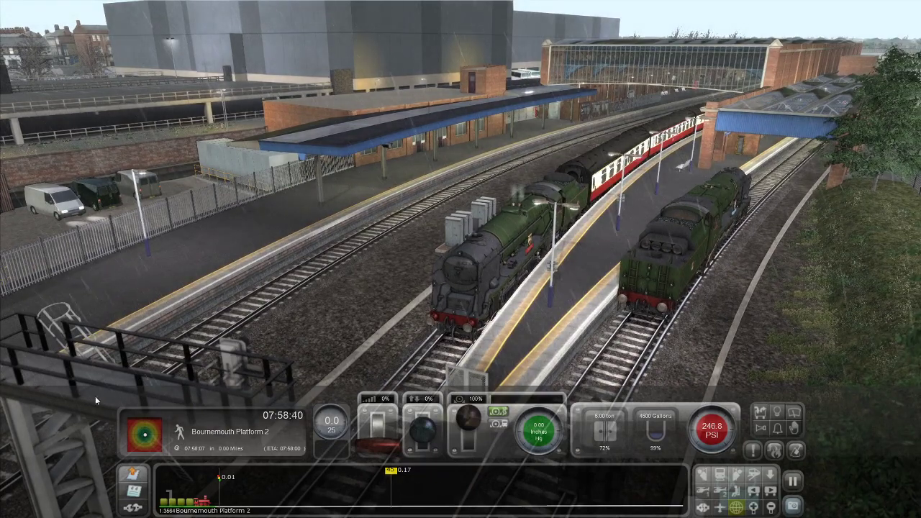
# Step: Display the briefing and task list, and look around the player train at Bournemouth Platform 2 from the external camera
pyautogui.click(134, 493)
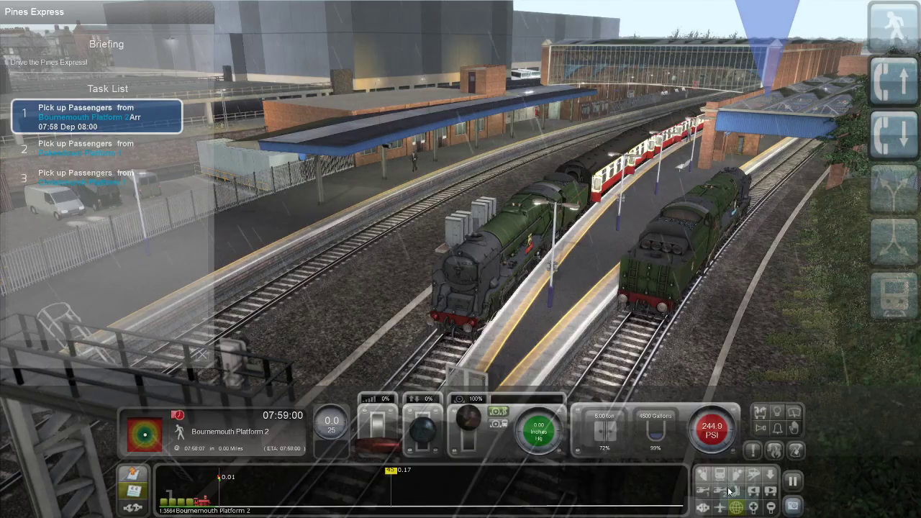
pyautogui.click(702, 491)
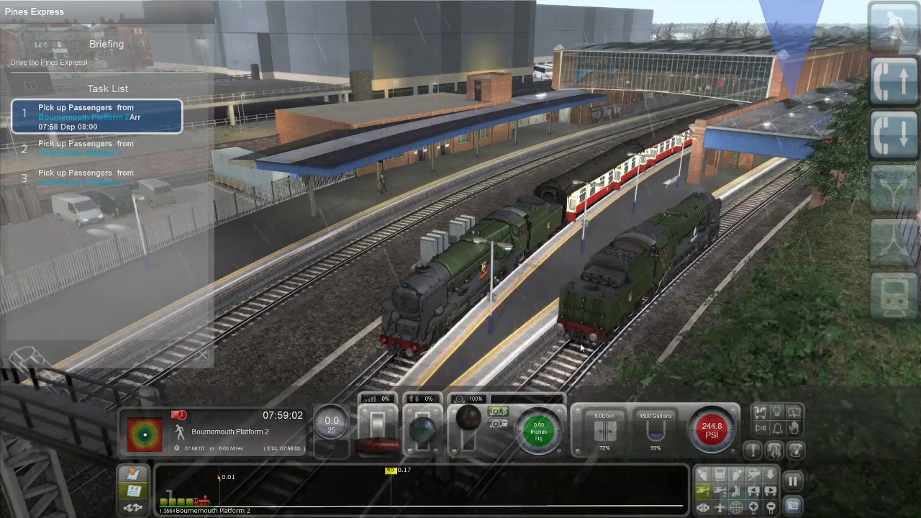
pyautogui.moveTo(574, 330); pyautogui.dragTo(295, 320, button='right')
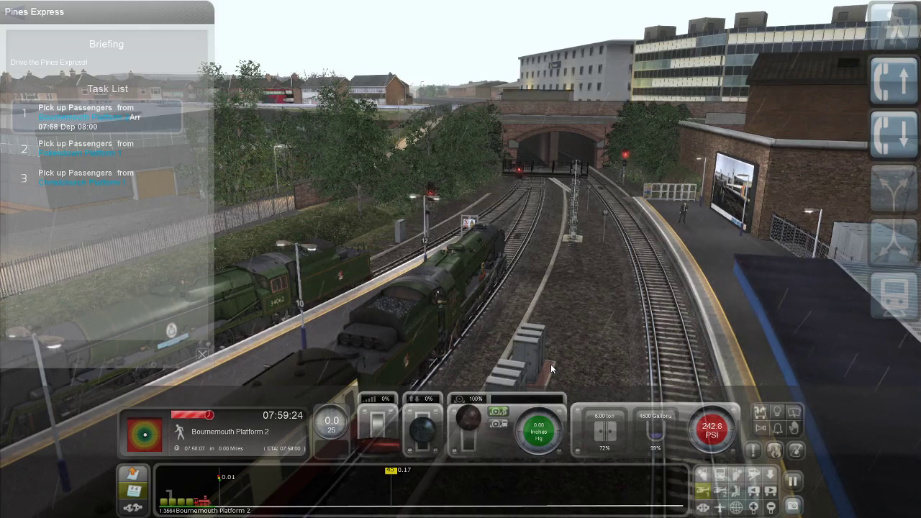
pyautogui.moveTo(552, 369); pyautogui.dragTo(504, 368, button='right')
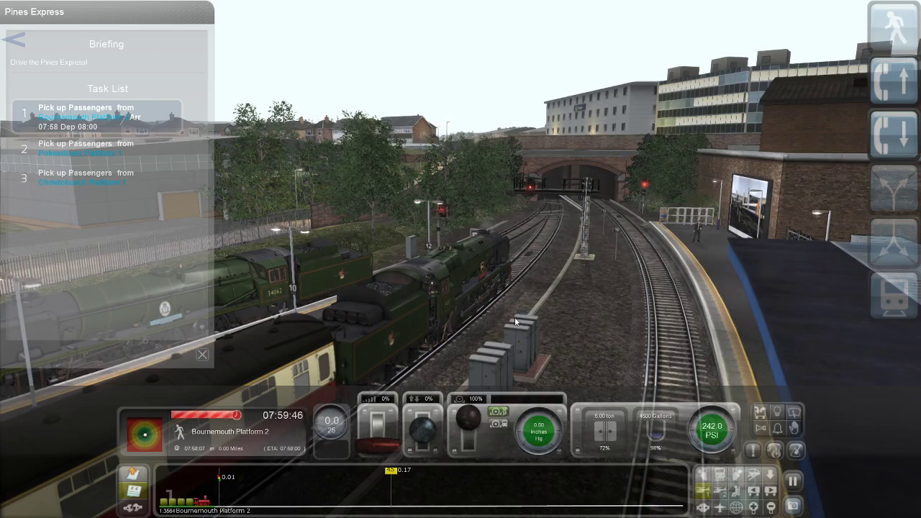
pyautogui.moveTo(513, 324); pyautogui.dragTo(275, 368, button='right')
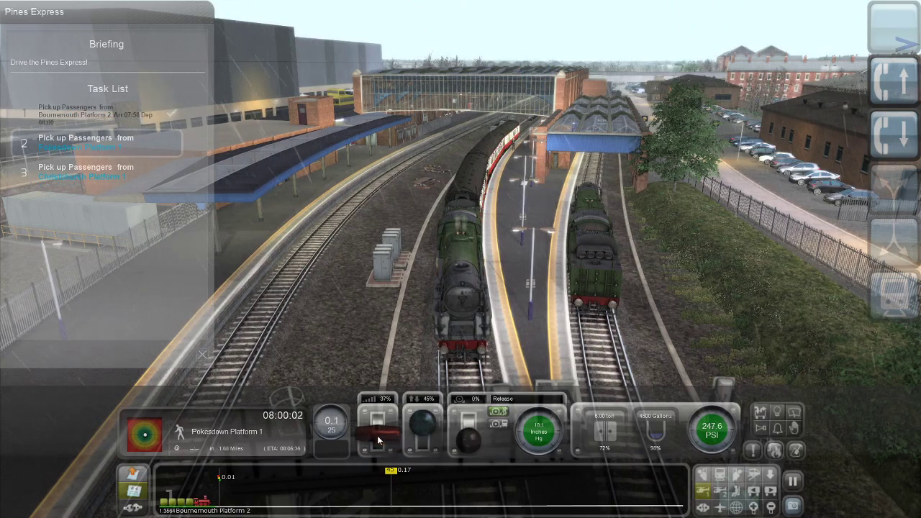
# Step: Open the regulator to 64% to pull away from Bournemouth Platform 2, following the train from outside
pyautogui.moveTo(377, 435); pyautogui.dragTo(377, 430)
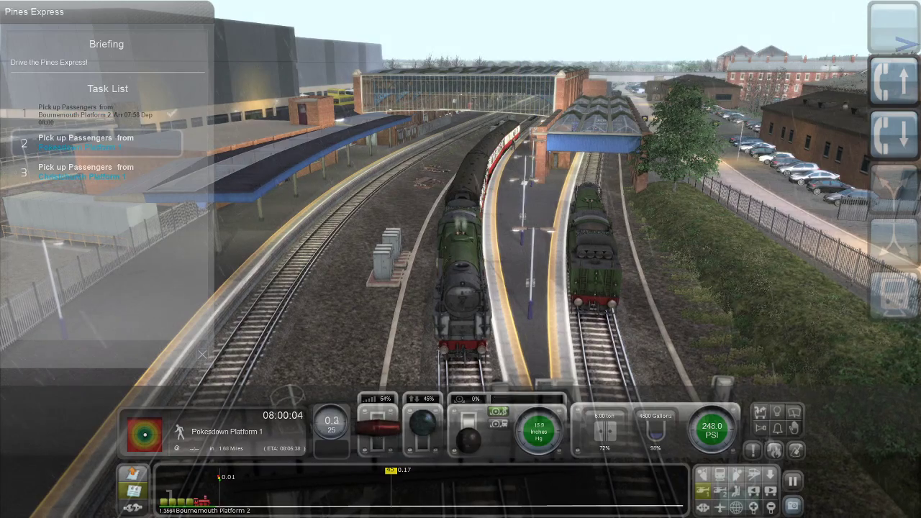
pyautogui.moveTo(388, 303); pyautogui.dragTo(336, 348, button='right')
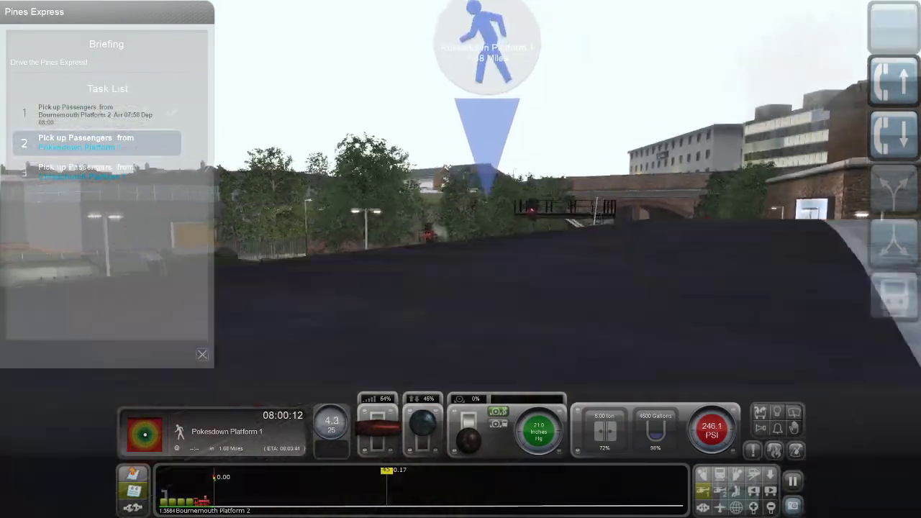
pyautogui.moveTo(363, 302); pyautogui.dragTo(362, 356, button='right')
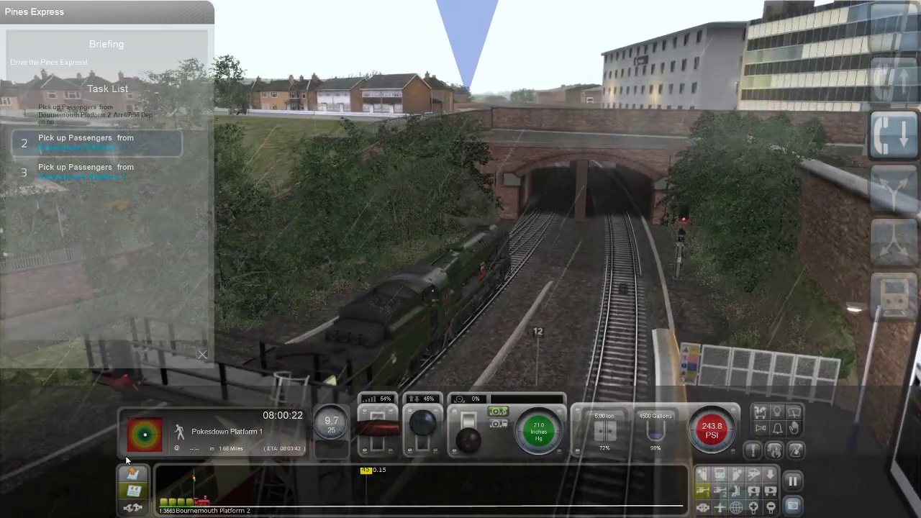
# Step: Inspect the route map for the 34046 service and the line beyond Pokesdown, and return to the driving view
pyautogui.click(133, 473)
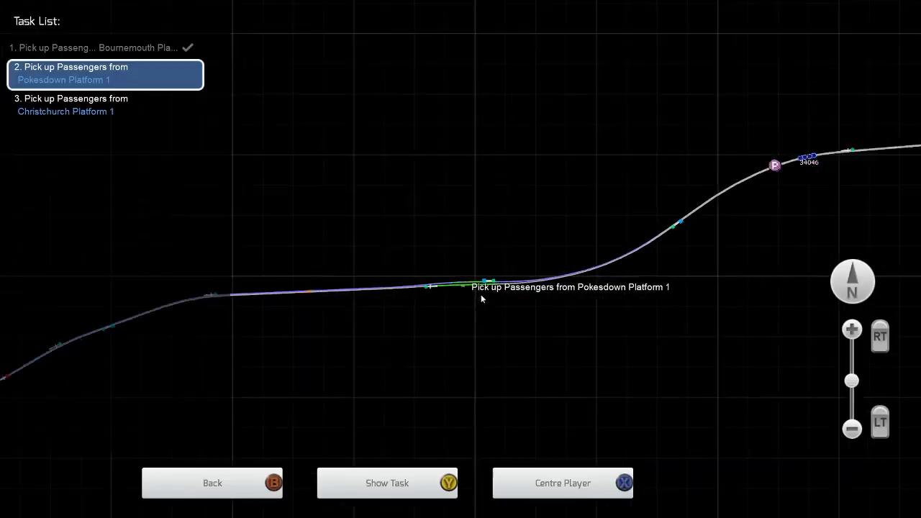
pyautogui.scroll(-2, 486, 301)
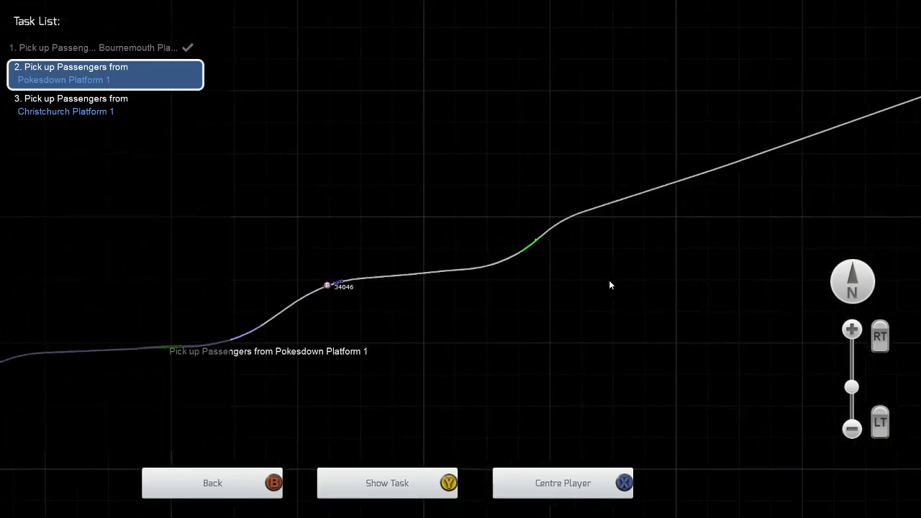
pyautogui.moveTo(610, 285); pyautogui.dragTo(258, 379)
pyautogui.moveTo(584, 269); pyautogui.dragTo(288, 347)
pyautogui.moveTo(678, 286); pyautogui.dragTo(259, 383)
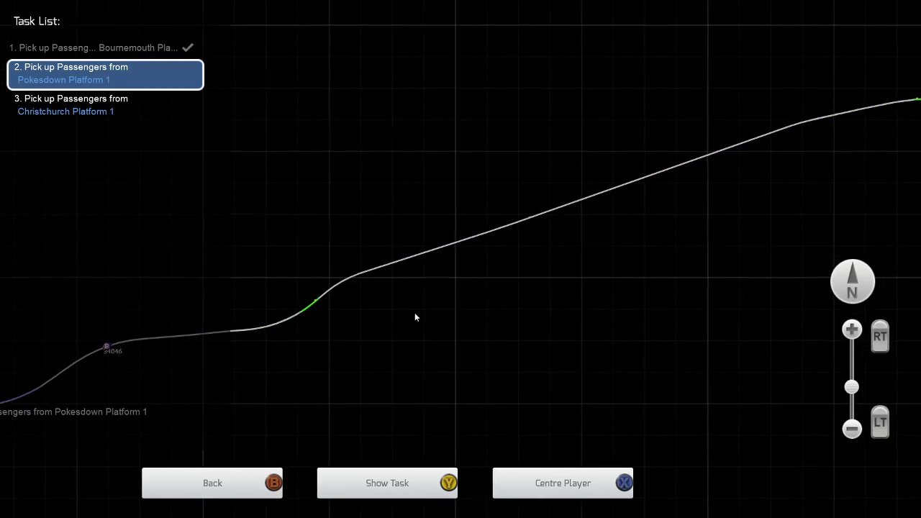
pyautogui.moveTo(358, 330); pyautogui.dragTo(510, 281)
pyautogui.scroll(1, 427, 267)
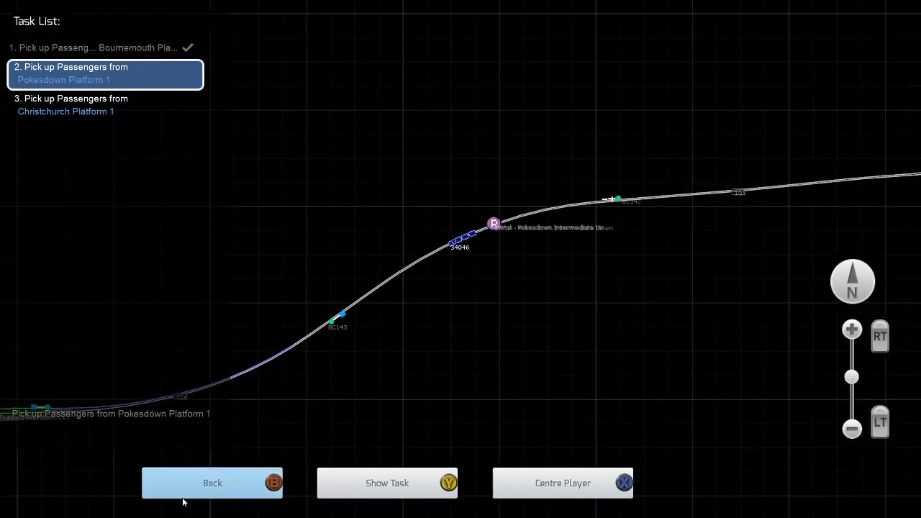
pyautogui.click(226, 482)
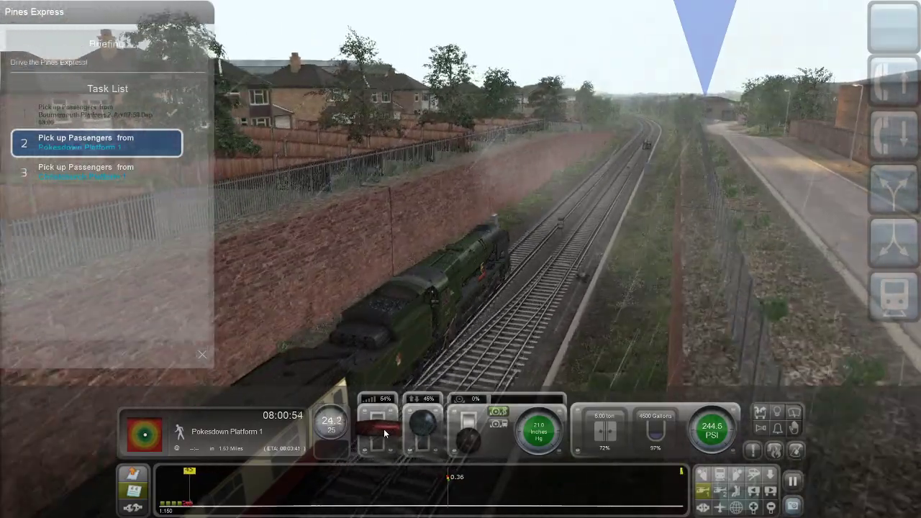
# Step: Ease off the regulator and reverser, and reopen them to 63% and 36% to accelerate towards Pokesdown
pyautogui.moveTo(382, 430); pyautogui.dragTo(380, 441)
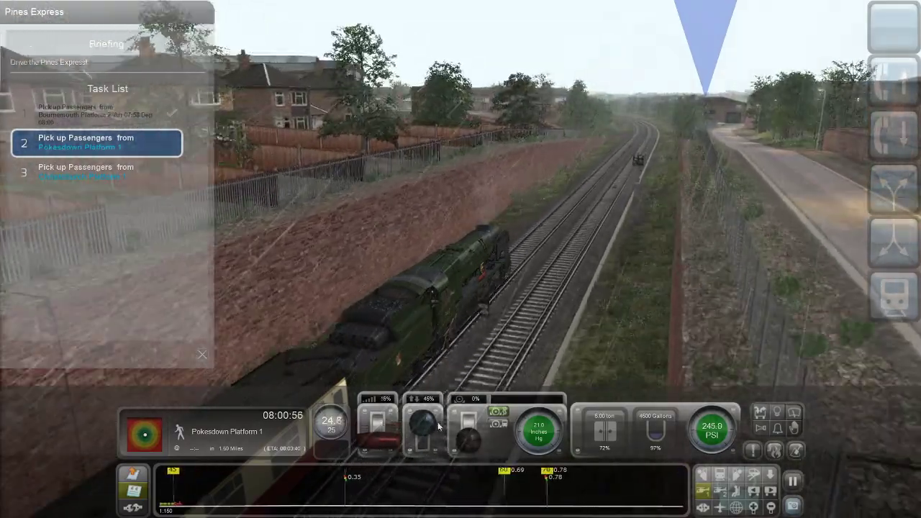
pyautogui.moveTo(426, 422); pyautogui.dragTo(427, 436)
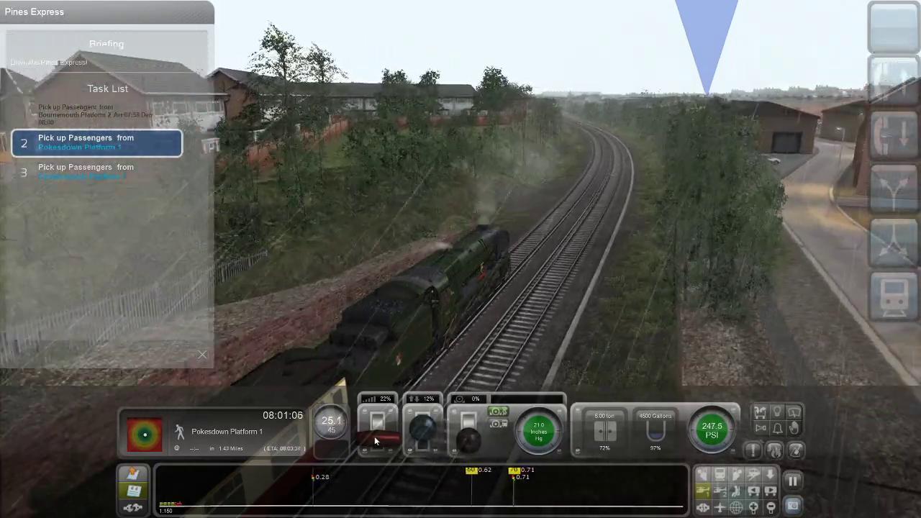
pyautogui.moveTo(374, 436); pyautogui.dragTo(372, 426)
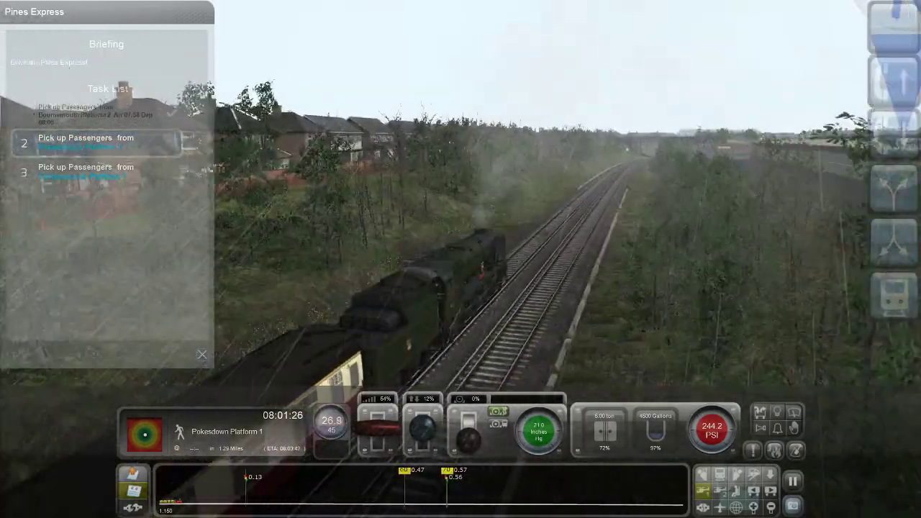
pyautogui.moveTo(424, 432); pyautogui.dragTo(383, 423)
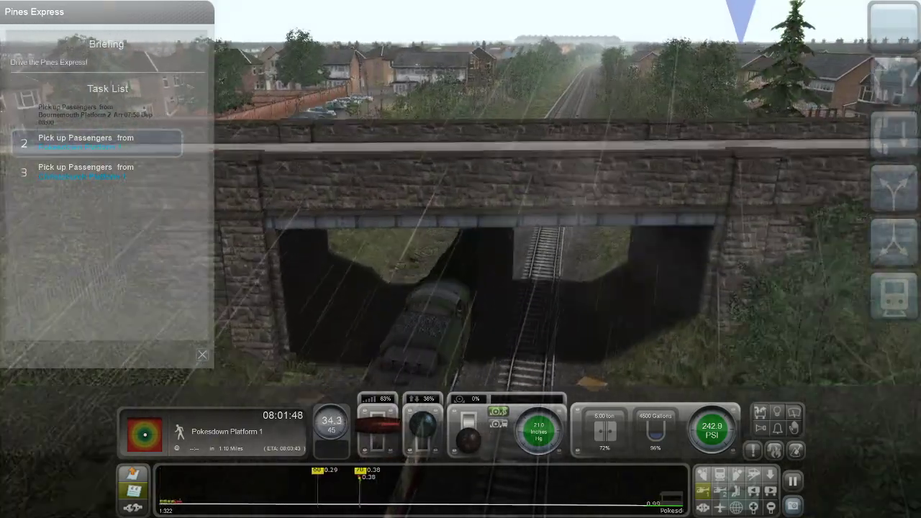
# Step: Check the position of the 34046 service near Pokesdown on the route map and return to driving
pyautogui.press('9')
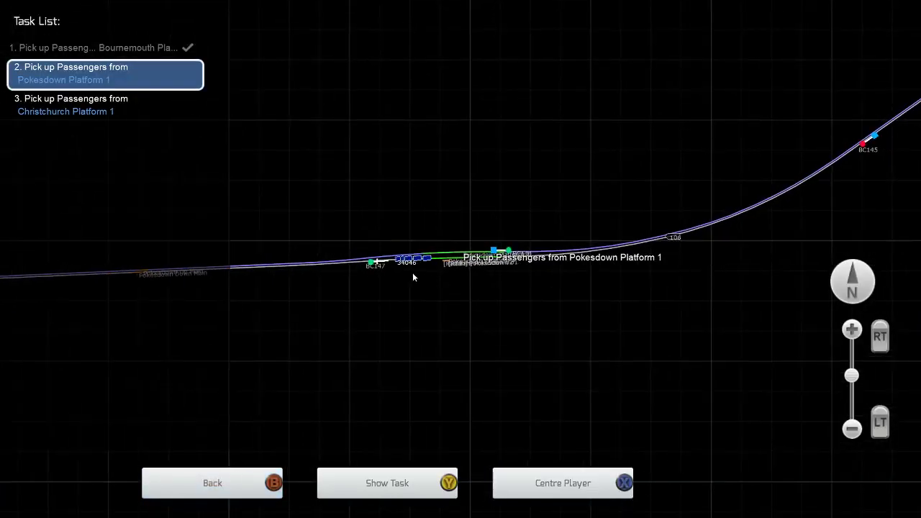
pyautogui.click(223, 488)
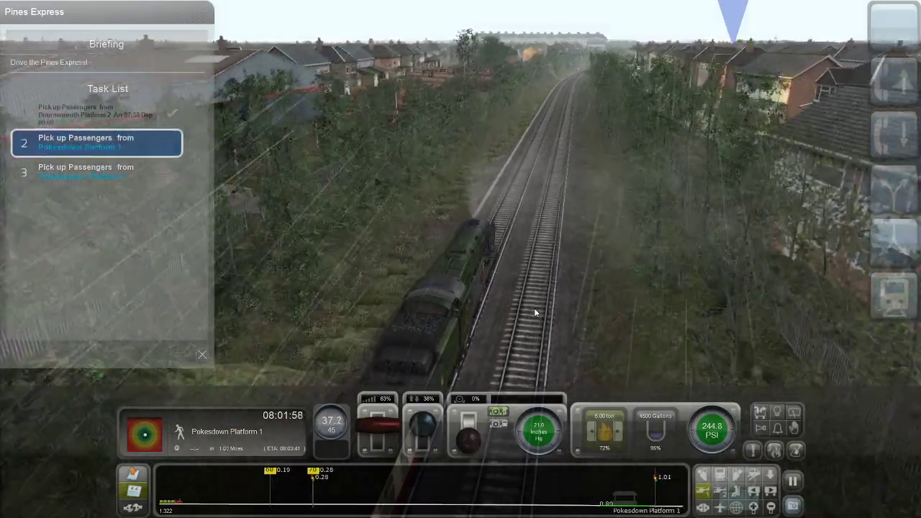
# Step: Reduce the regulator to 37% and the reverser to 21% while following the train from behind
pyautogui.moveTo(534, 309)
pyautogui.mouseDown(button='right')
pyautogui.moveTo(534, 244)
pyautogui.moveTo(547, 306)
pyautogui.moveTo(612, 292)
pyautogui.moveTo(534, 308)
pyautogui.mouseUp(button='right')
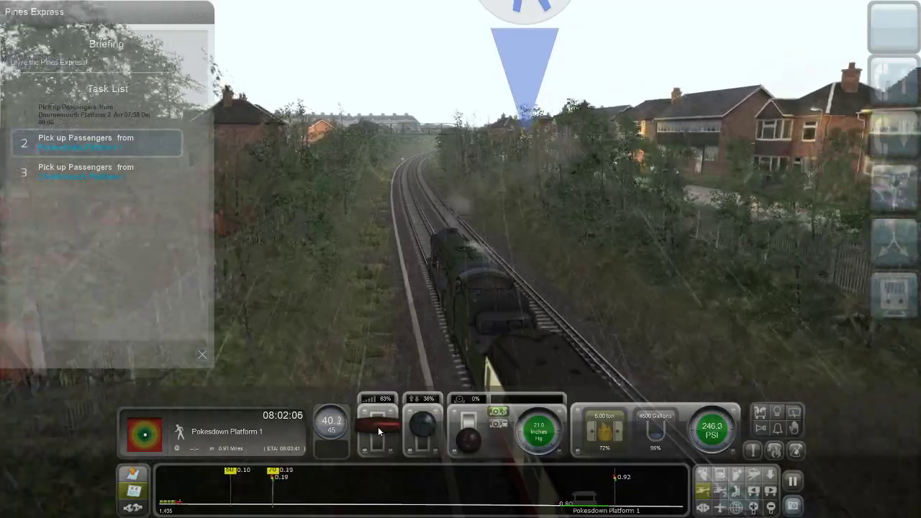
pyautogui.moveTo(378, 427); pyautogui.dragTo(377, 436)
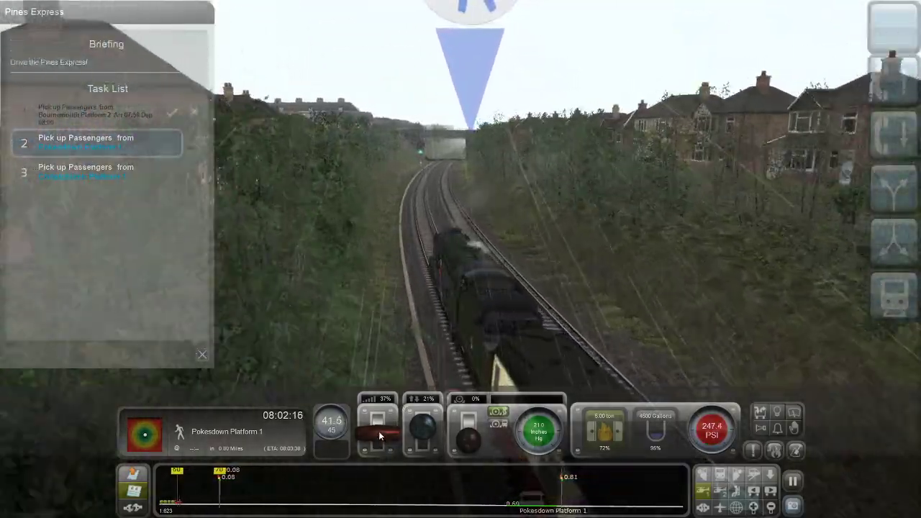
pyautogui.moveTo(379, 433)
pyautogui.mouseDown(button='right')
pyautogui.moveTo(237, 424)
pyautogui.moveTo(381, 440)
pyautogui.mouseUp(button='right')
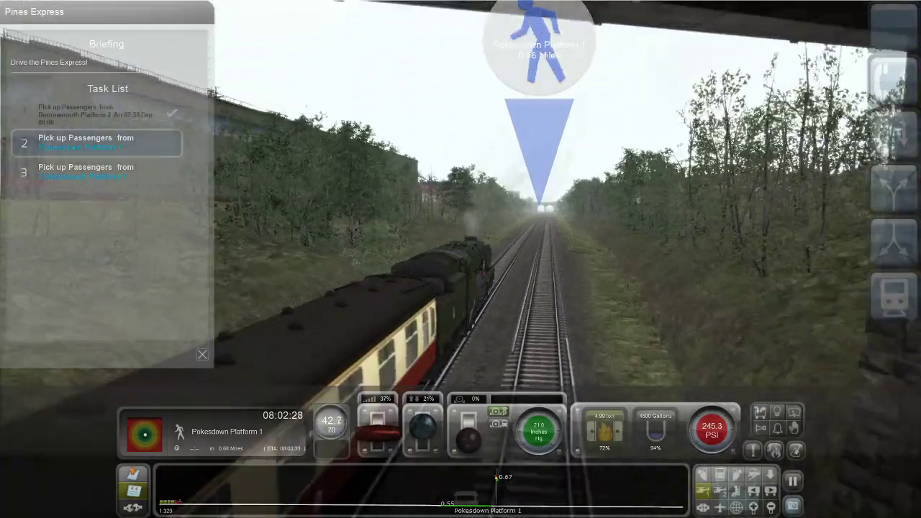
# Step: Brake to 42%, release the brake and set the regulator to 28% while watching the opposing 34046 service pass
pyautogui.click(470, 434)
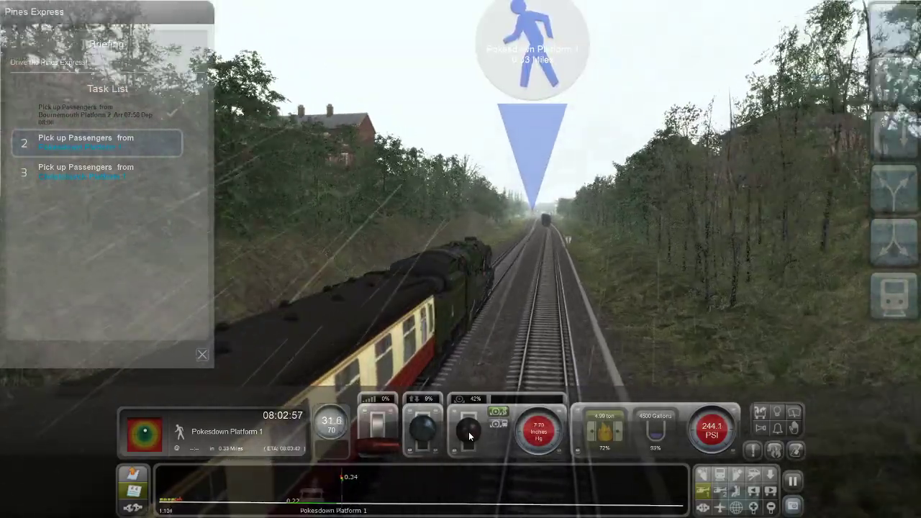
pyautogui.moveTo(478, 433); pyautogui.dragTo(469, 442)
pyautogui.moveTo(378, 457); pyautogui.dragTo(380, 437)
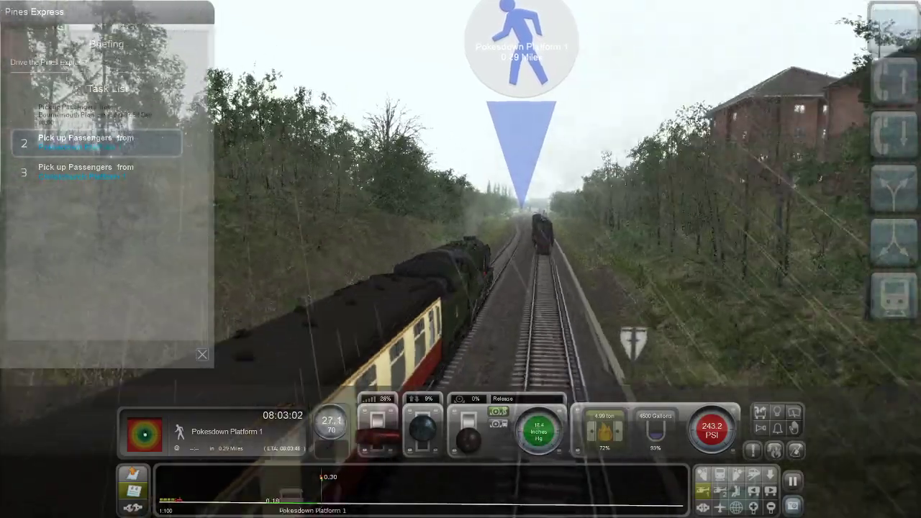
pyautogui.moveTo(461, 259); pyautogui.dragTo(527, 288, button='right')
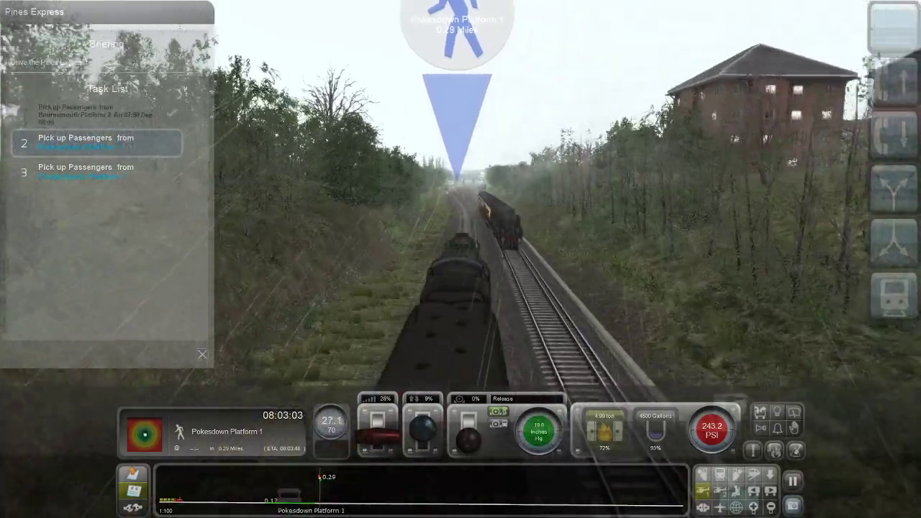
pyautogui.moveTo(489, 372); pyautogui.dragTo(521, 374, button='right')
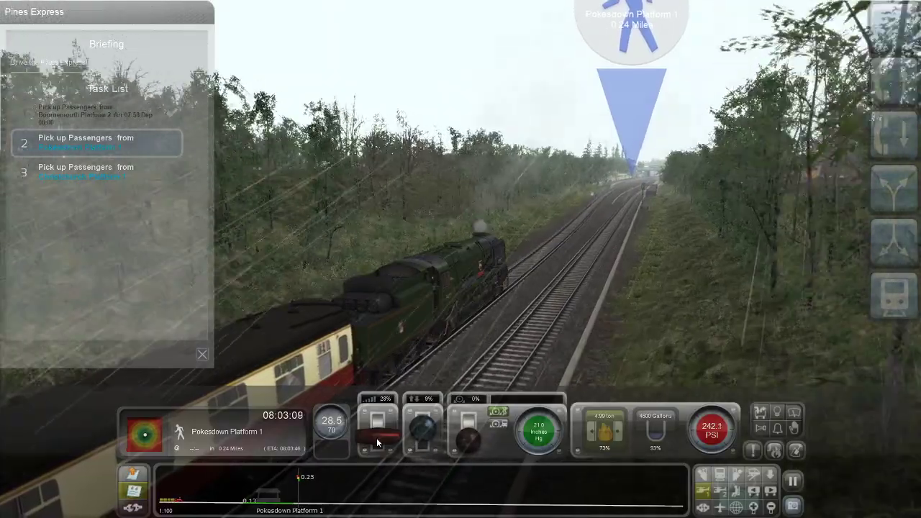
# Step: Close the regulator and apply the train brake, finally at 76%, for the stop at Pokesdown Platform 1
pyautogui.moveTo(376, 438); pyautogui.dragTo(382, 461)
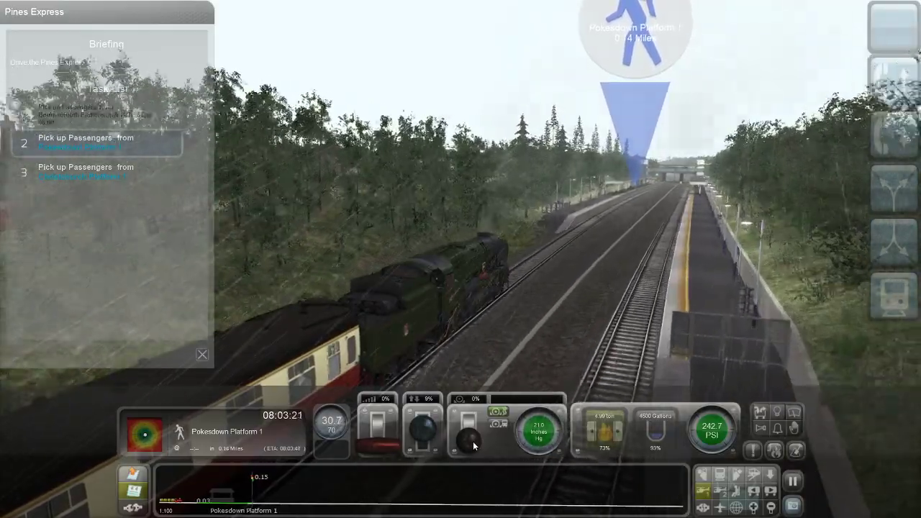
pyautogui.moveTo(473, 446); pyautogui.dragTo(470, 429)
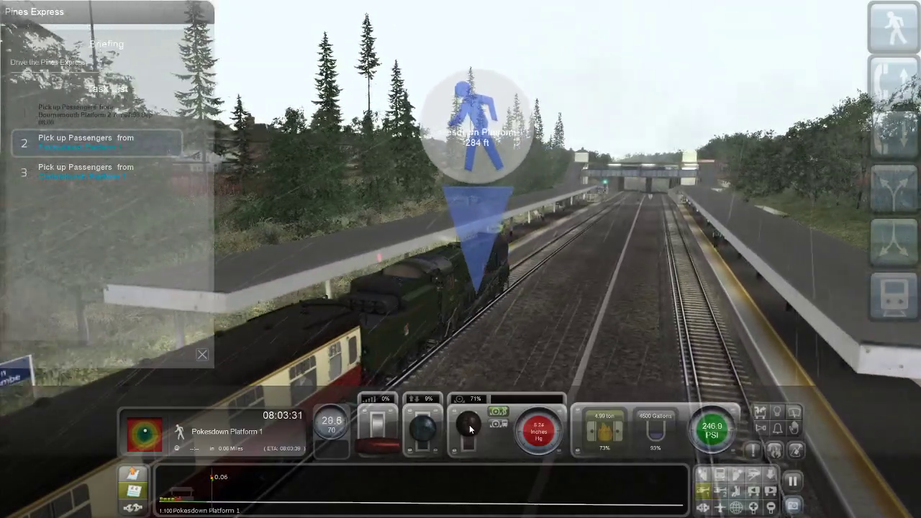
pyautogui.moveTo(472, 447)
pyautogui.mouseDown()
pyautogui.moveTo(471, 439)
pyautogui.moveTo(472, 449)
pyautogui.mouseUp()
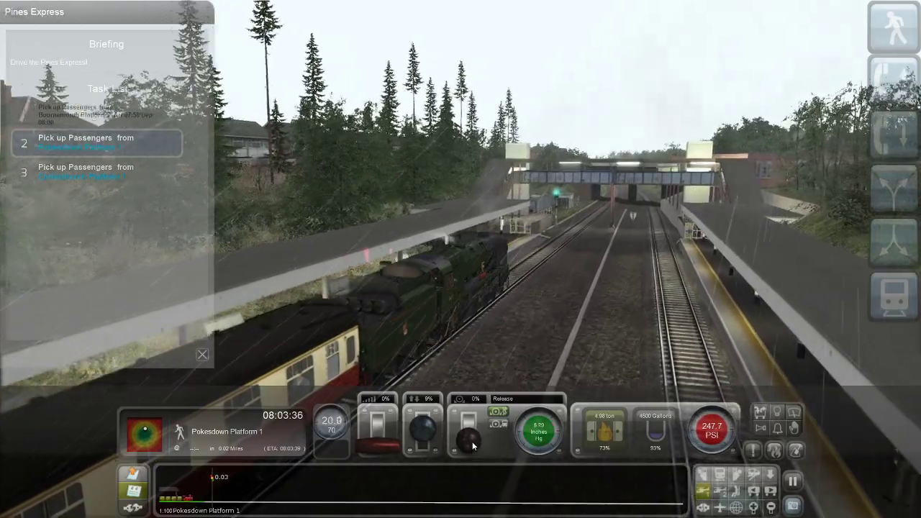
pyautogui.moveTo(471, 431); pyautogui.dragTo(472, 424)
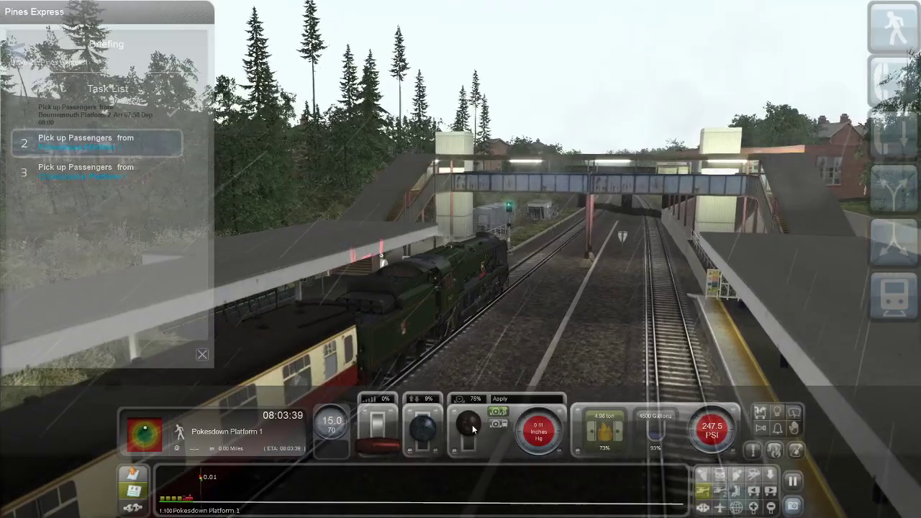